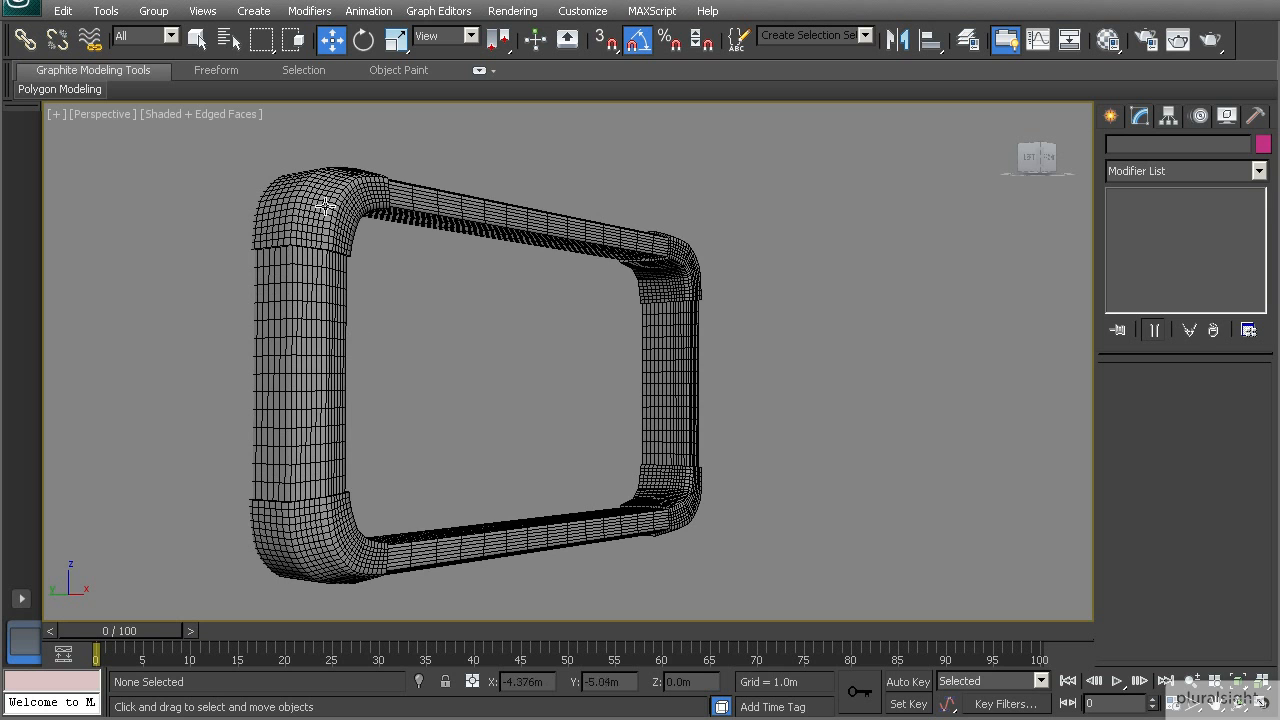
- Create a shape from the inner border edges of the Sci_Fi_MedKit frame and leave border sub-object editing
click(691, 365)
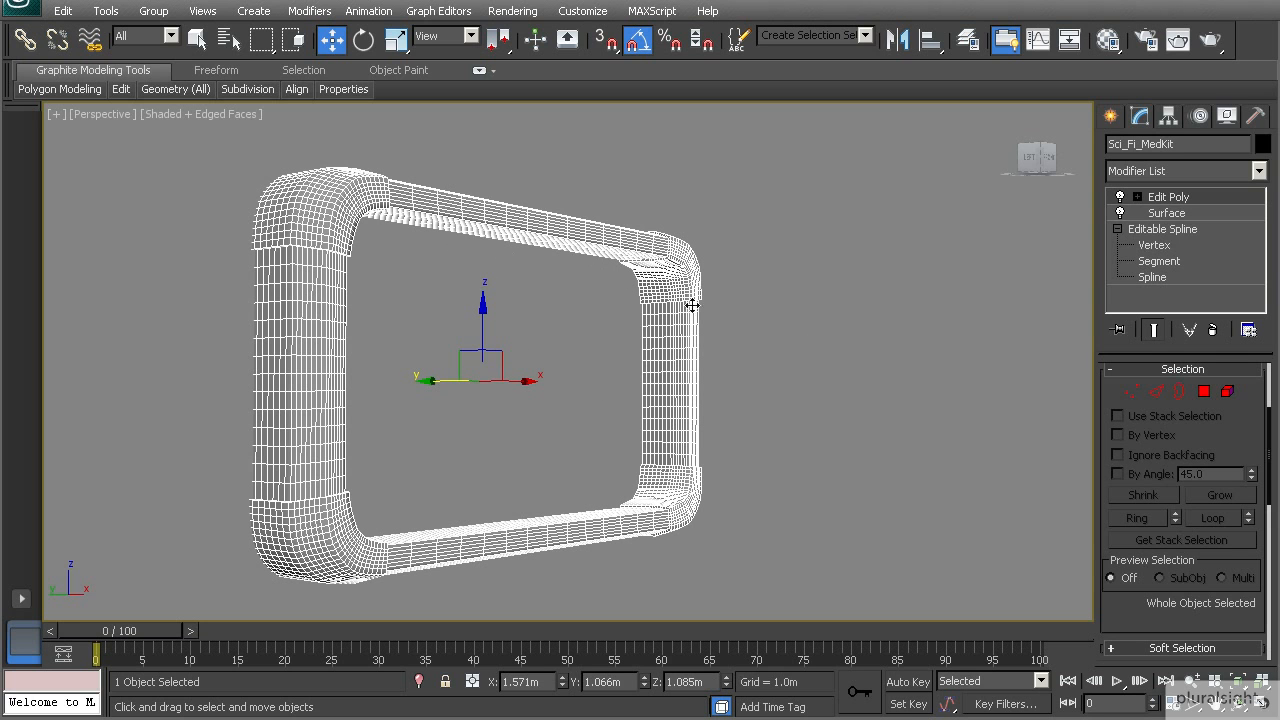
middle_drag(510, 313, 591, 326)
scroll(515, 336, up, 4)
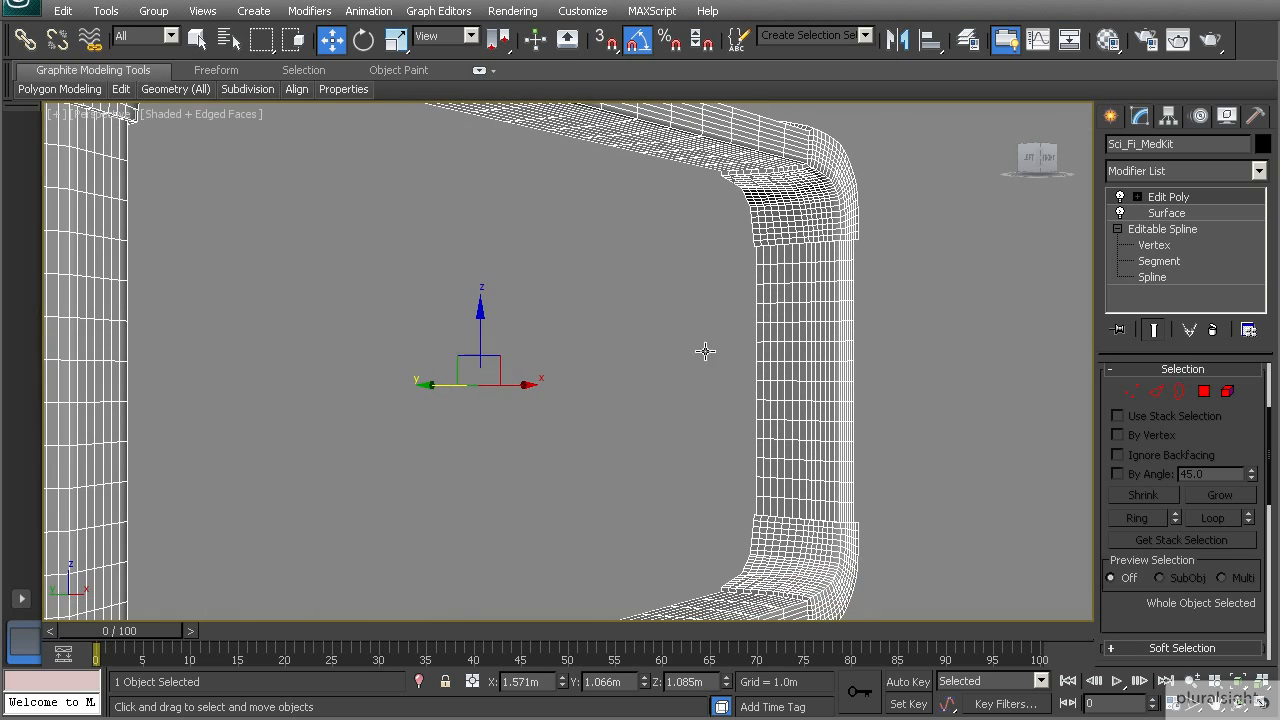
click(1177, 396)
alt+middle_drag(607, 208, 909, 251)
key(F3)
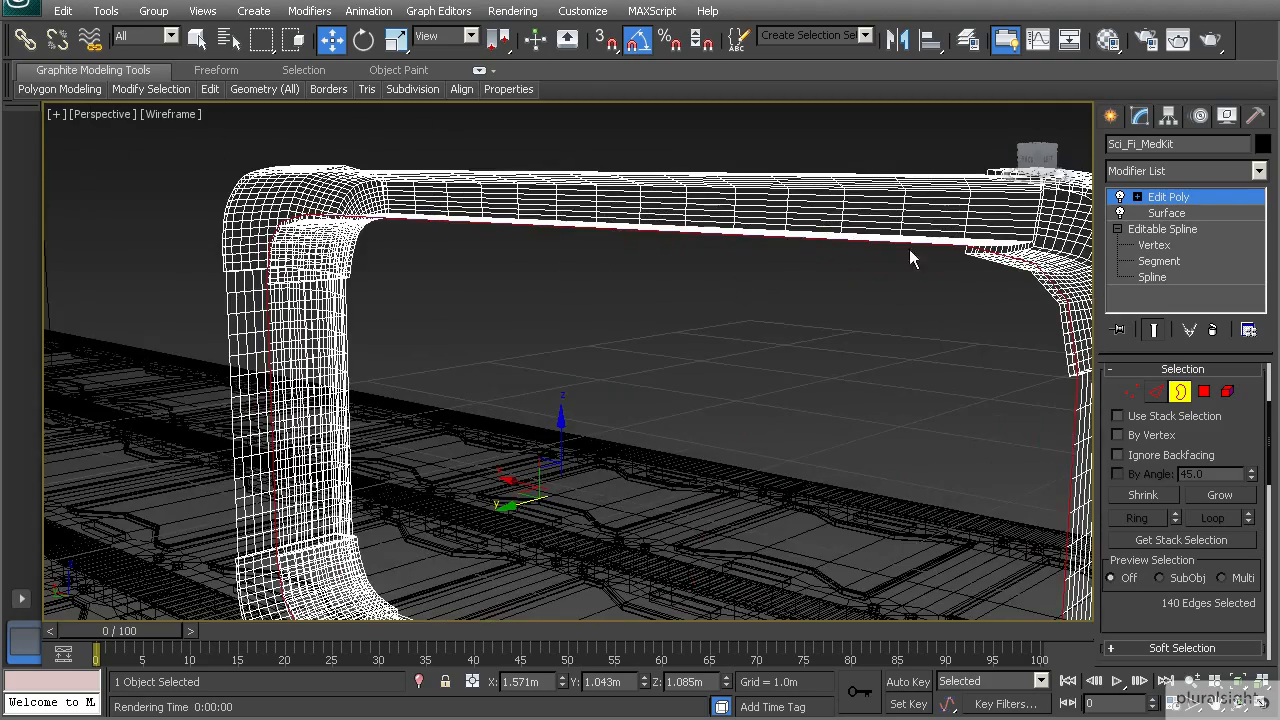
mouse_move(1062, 446)
alt+middle_down()
mouse_move(609, 479)
mouse_move(657, 437)
mouse_move(538, 433)
mouse_move(563, 394)
mouse_move(520, 414)
alt+middle_up()
key(F3)
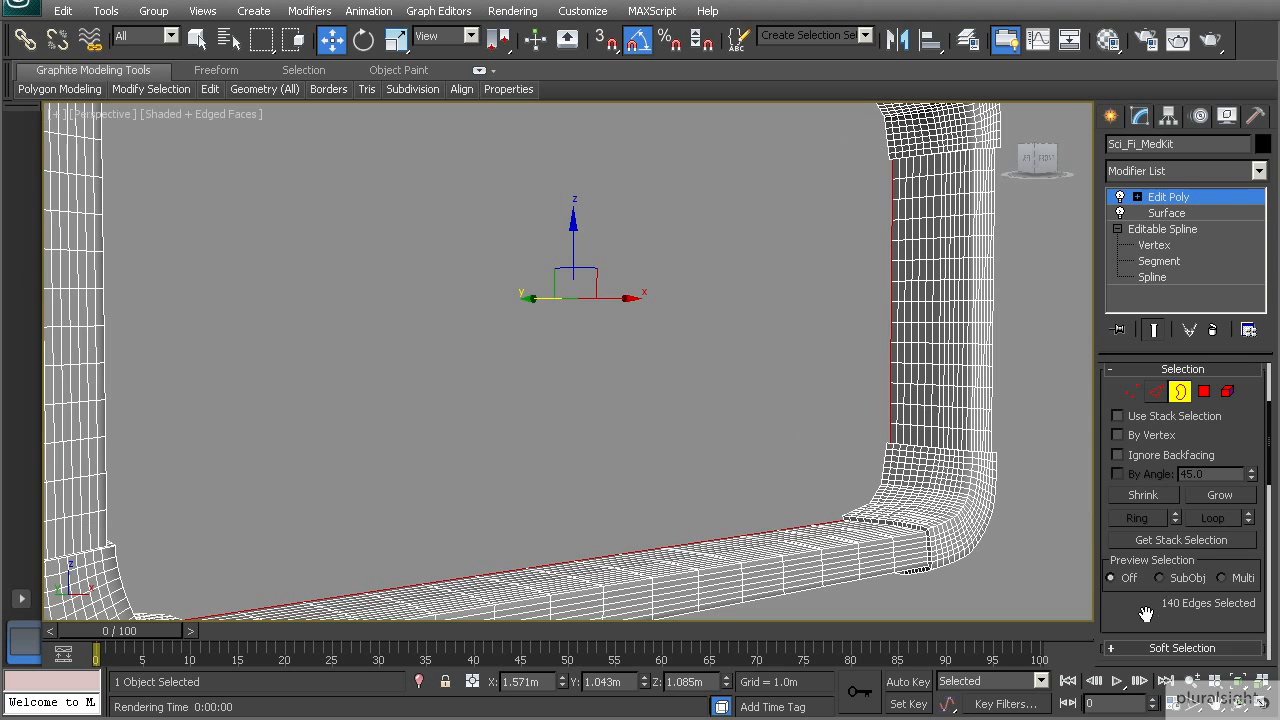
scroll(1166, 510, down, 5)
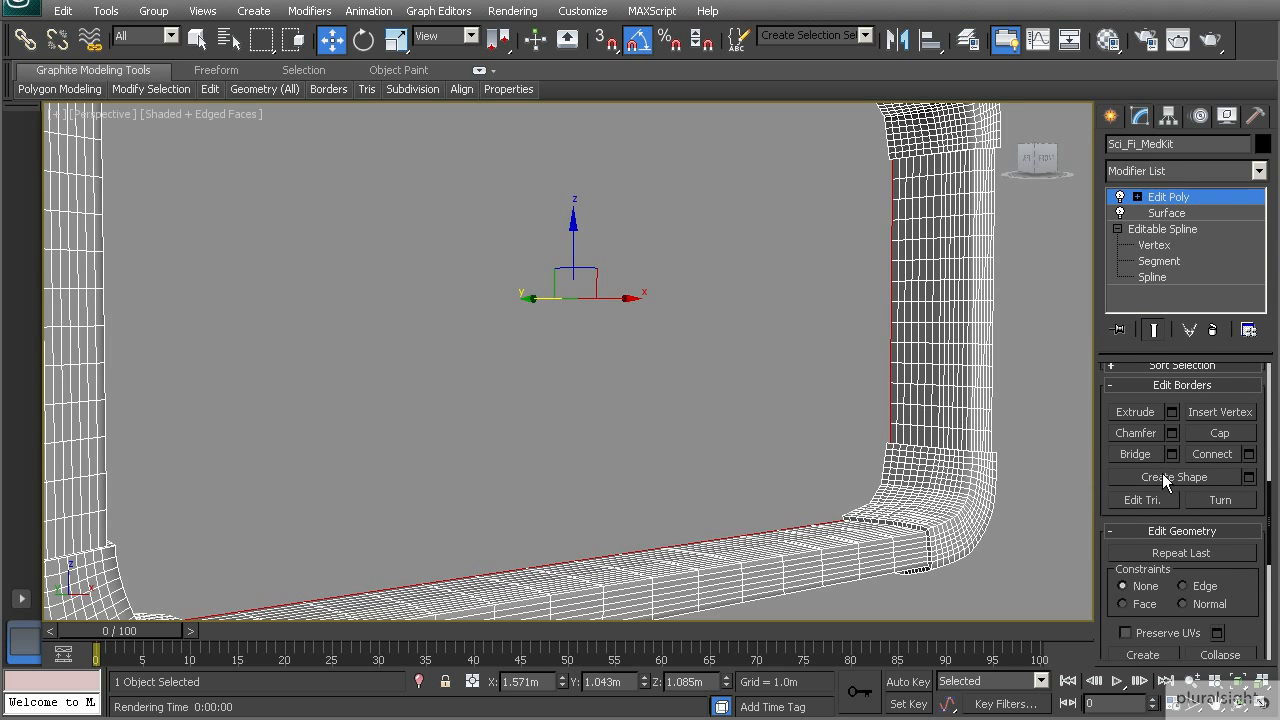
click(1162, 474)
alt+middle_drag(817, 359, 777, 383)
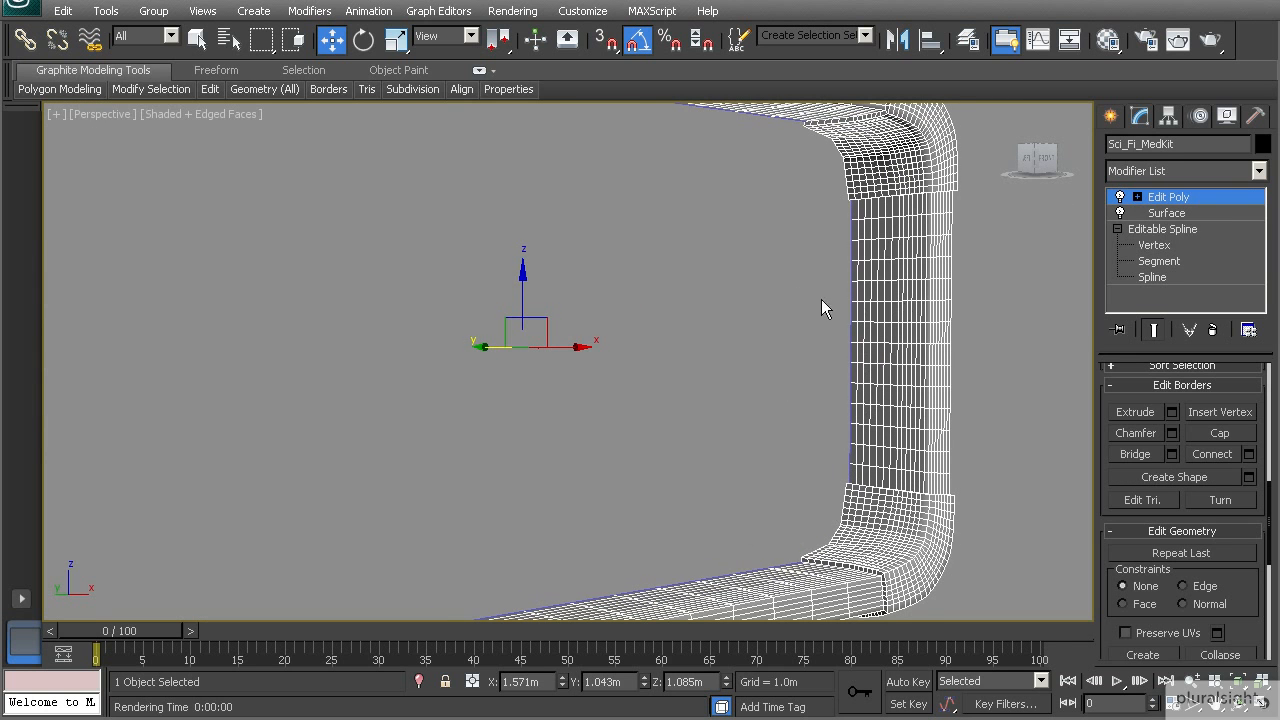
middle_drag(821, 298, 827, 312)
scroll(827, 312, down, 3)
scroll(827, 312, up, 3)
click(1154, 198)
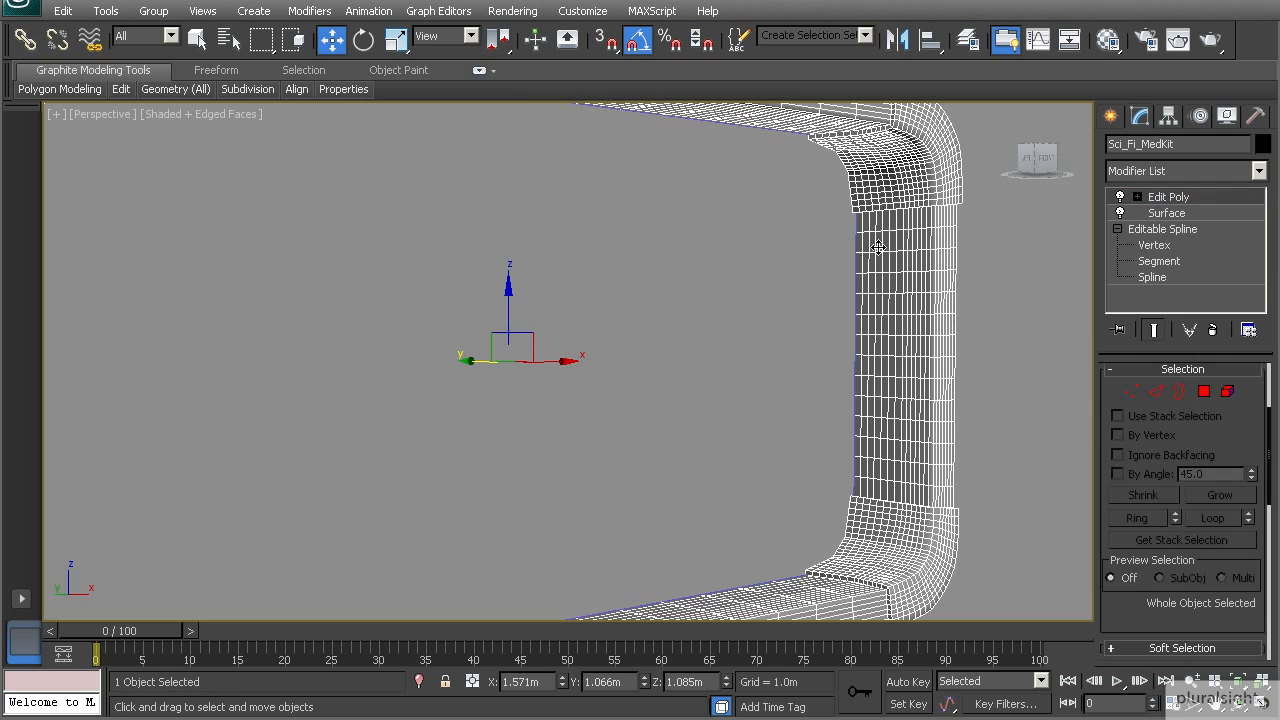
- Select the new outline shape and move it along the Y axis to about 0.939 m, out in front of the frame
click(855, 241)
alt+middle_drag(749, 286, 671, 357)
drag(456, 351, 602, 411)
scroll(590, 414, down, 3)
alt+middle_drag(590, 414, 449, 344)
alt+middle_drag(523, 315, 491, 340)
scroll(491, 338, up, 4)
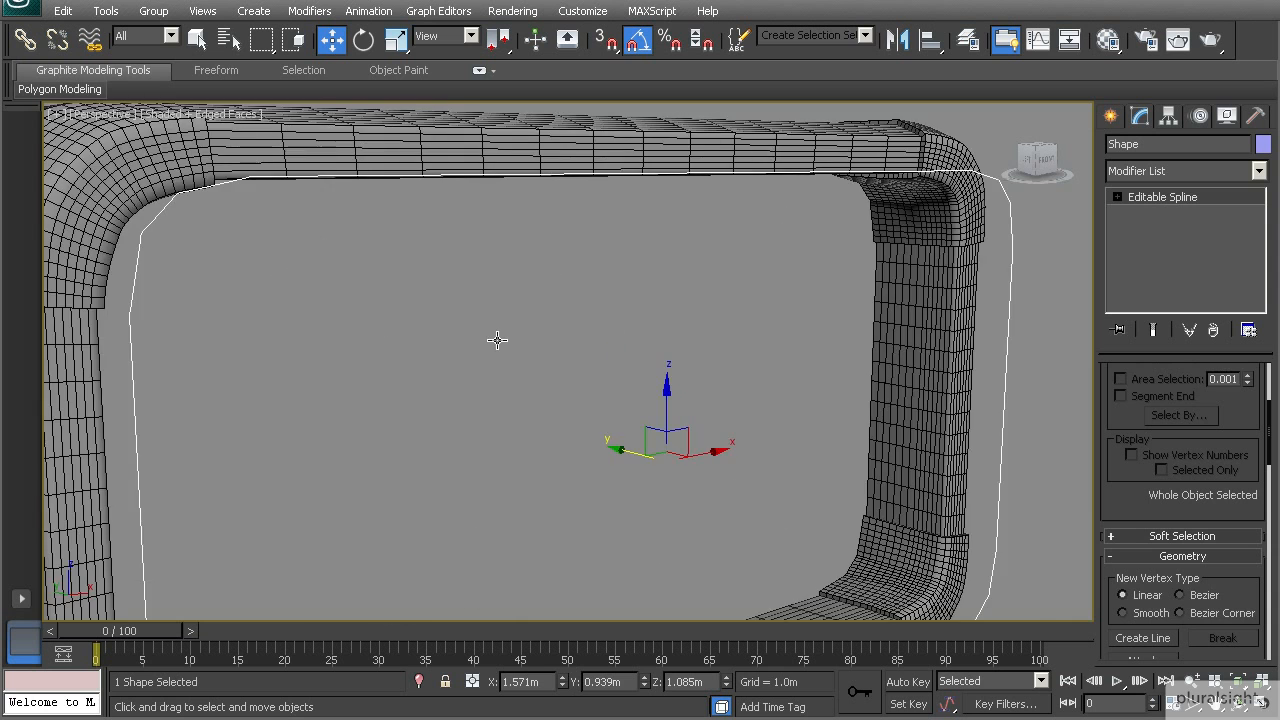
scroll(497, 340, down, 6)
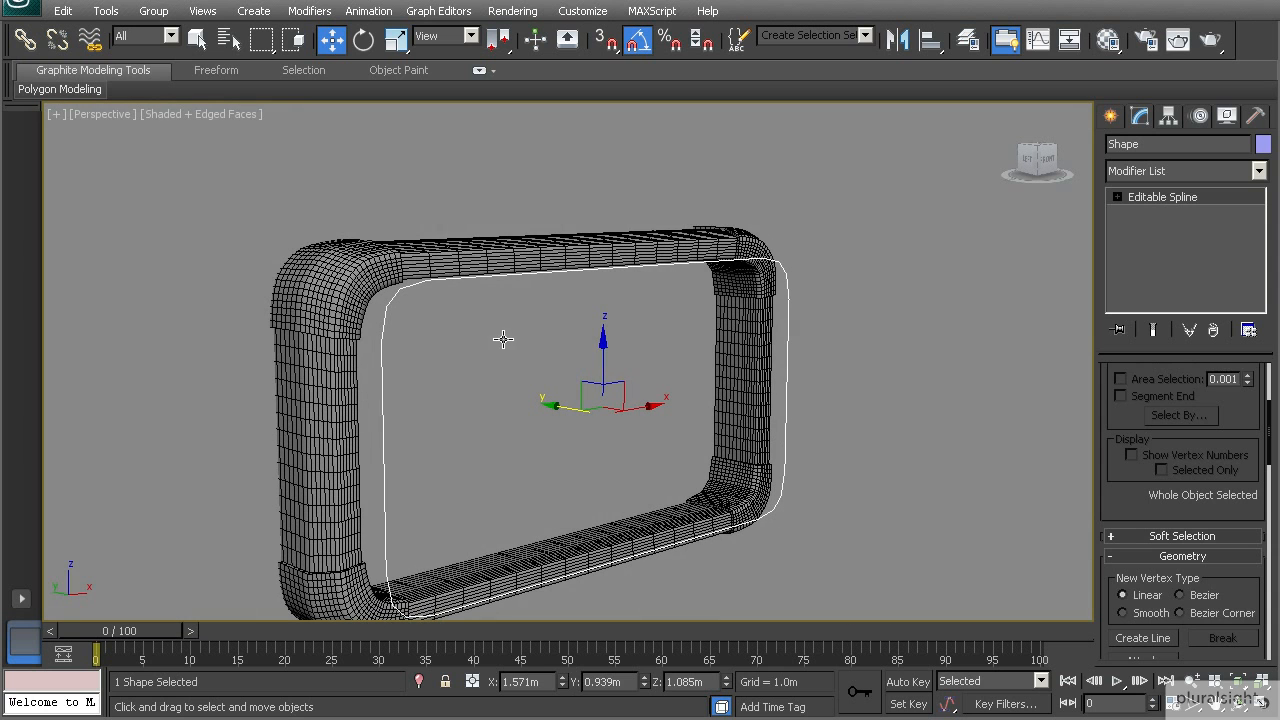
- Convert the outline shape to an Editable Poly
right_click(772, 264)
mouse_move(840, 448)
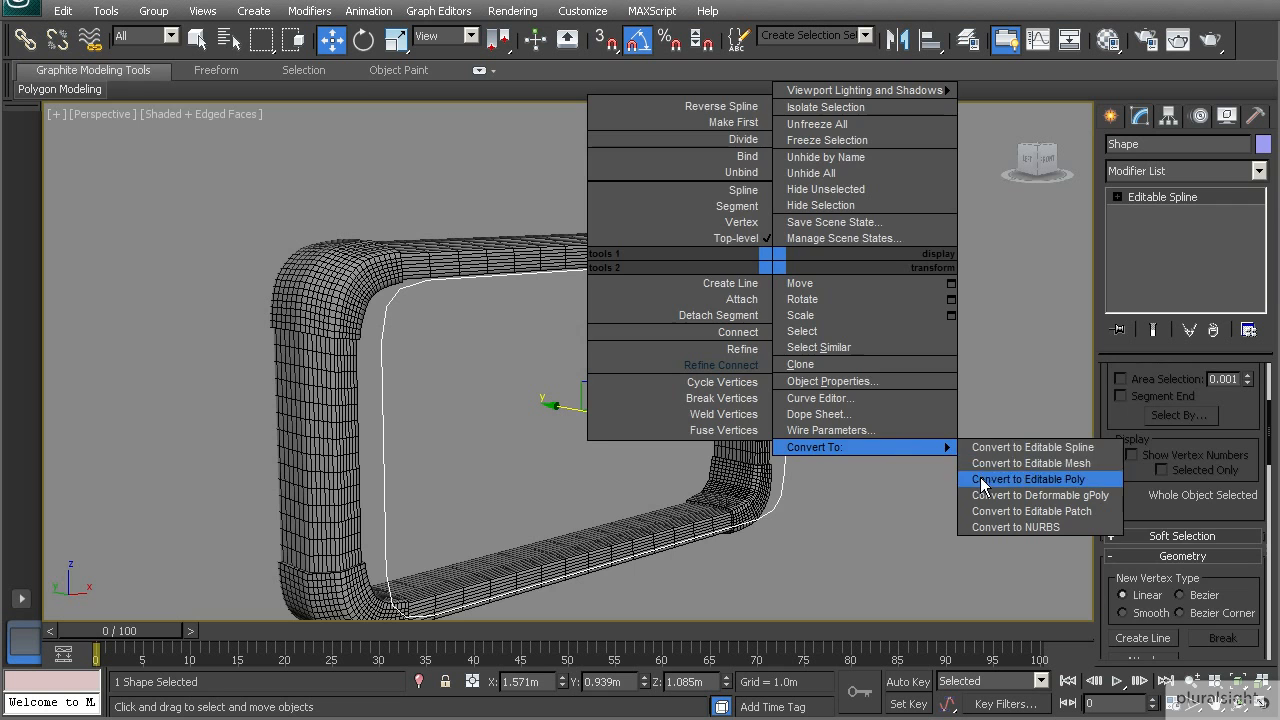
click(983, 484)
alt+middle_drag(586, 351, 523, 339)
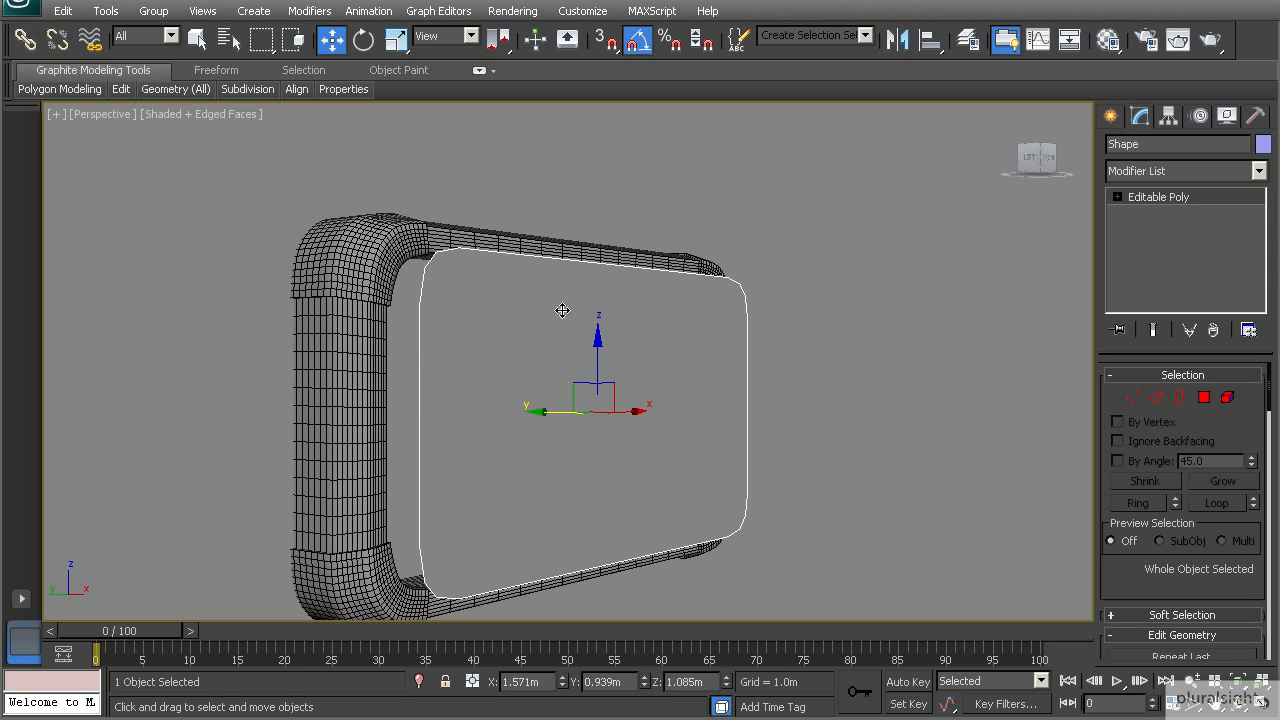
alt+middle_drag(703, 359, 551, 349)
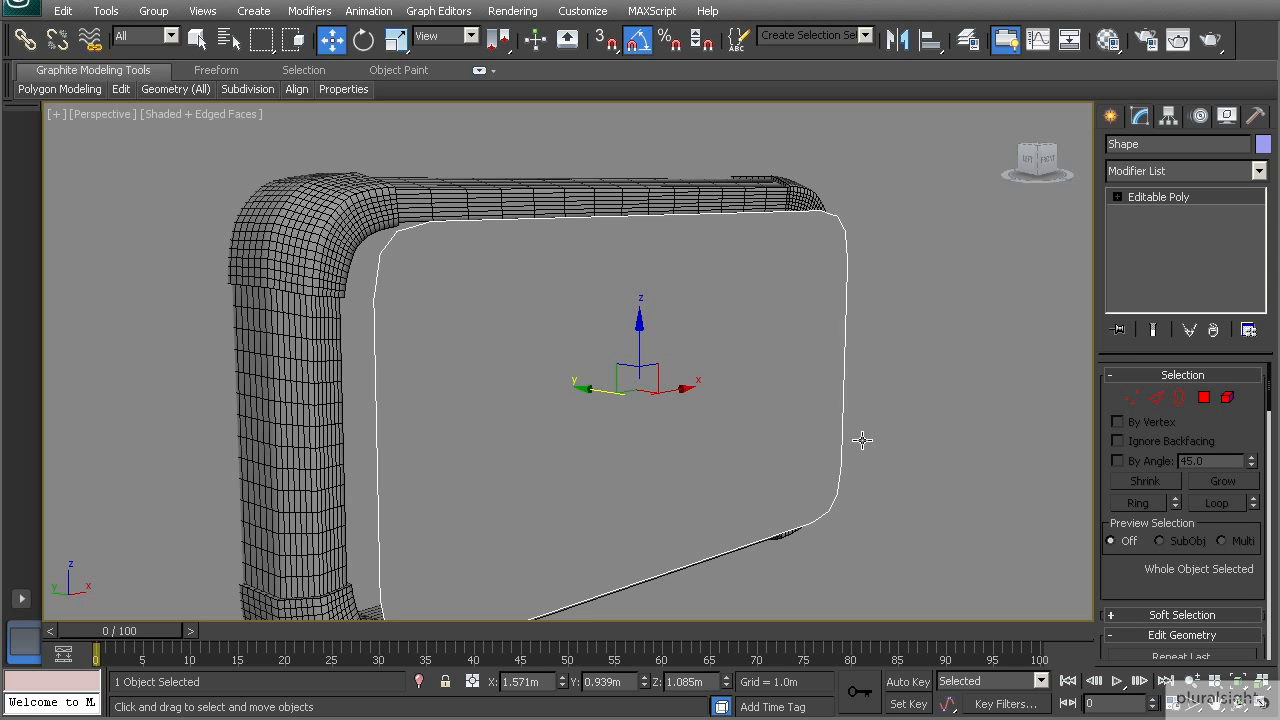
- Remove all intermediate vertices along the four straight sides of the flat panel, keeping the vertices at its rounded corners
key(1)
alt+middle_drag(520, 294, 277, 272)
alt+middle_drag(909, 343, 621, 296)
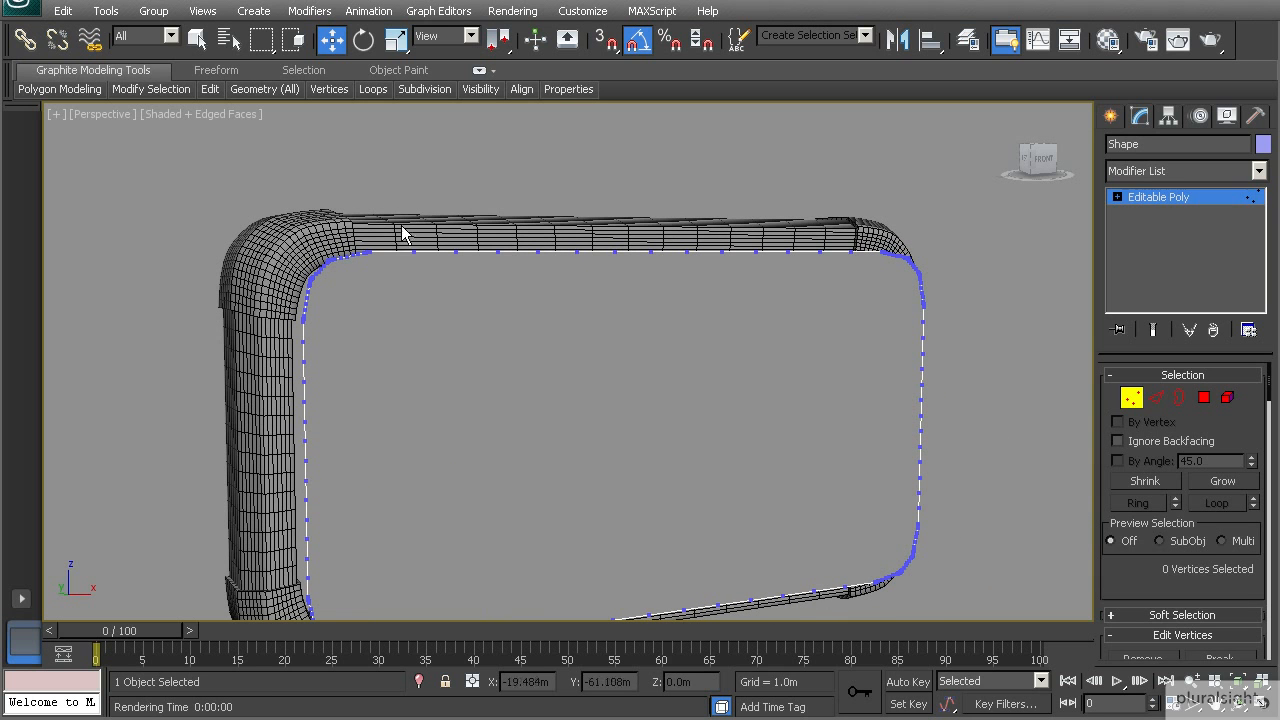
drag(393, 207, 539, 288)
drag(877, 295, 862, 293)
alt+middle_drag(486, 386, 432, 463)
drag(411, 467, 474, 512)
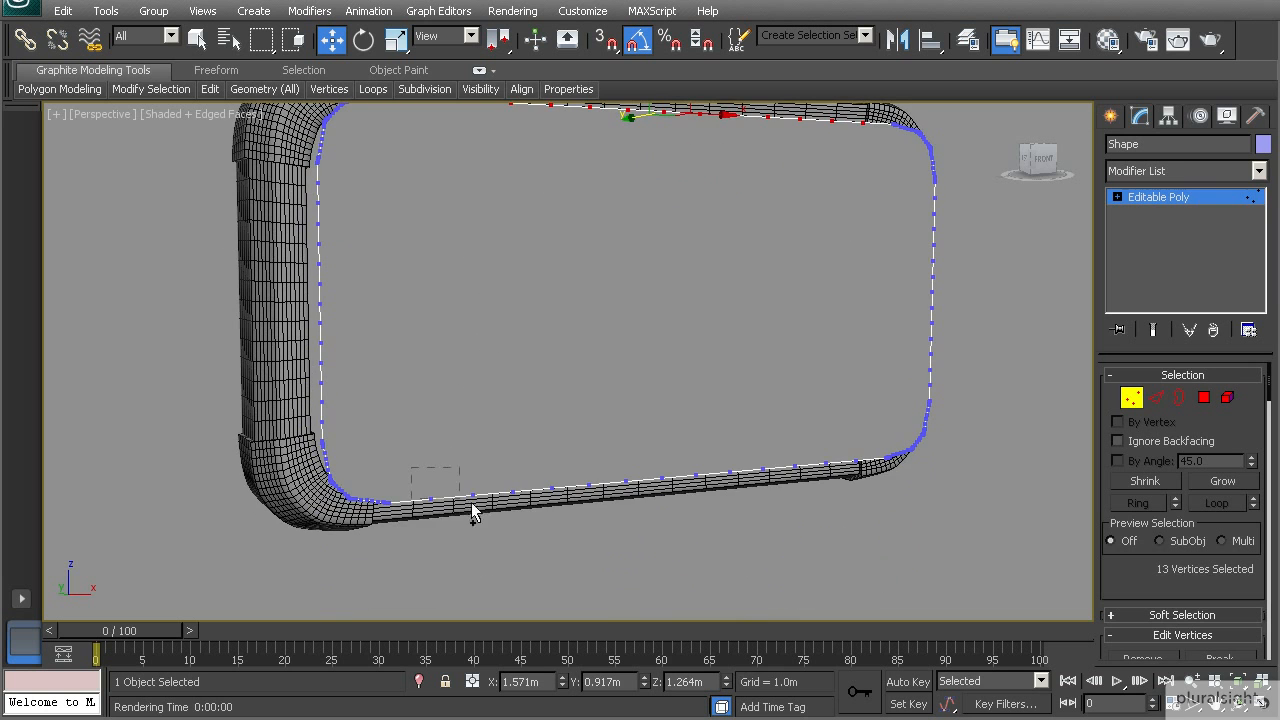
ctrl+drag(824, 500, 824, 500)
alt+middle_drag(766, 477, 737, 434)
ctrl+drag(731, 435, 822, 498)
alt+middle_drag(818, 490, 720, 420)
ctrl+drag(736, 251, 771, 480)
middle_drag(414, 391, 474, 350)
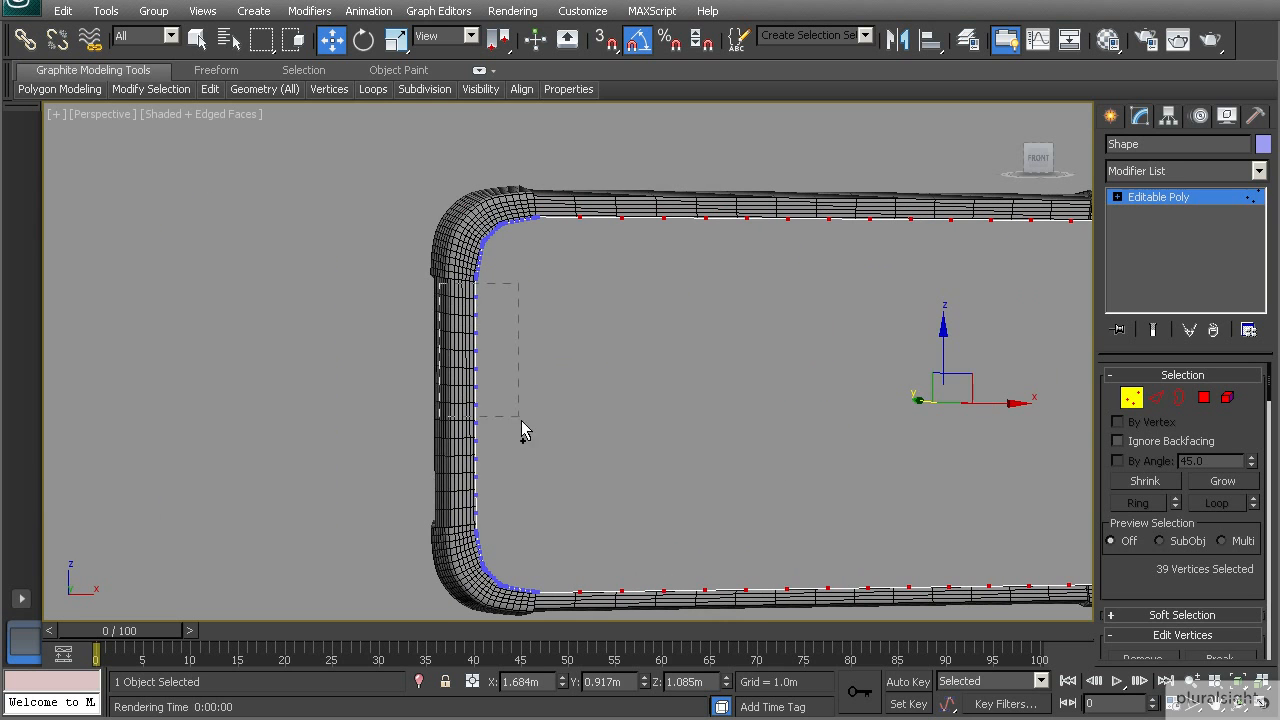
ctrl+drag(524, 511, 524, 526)
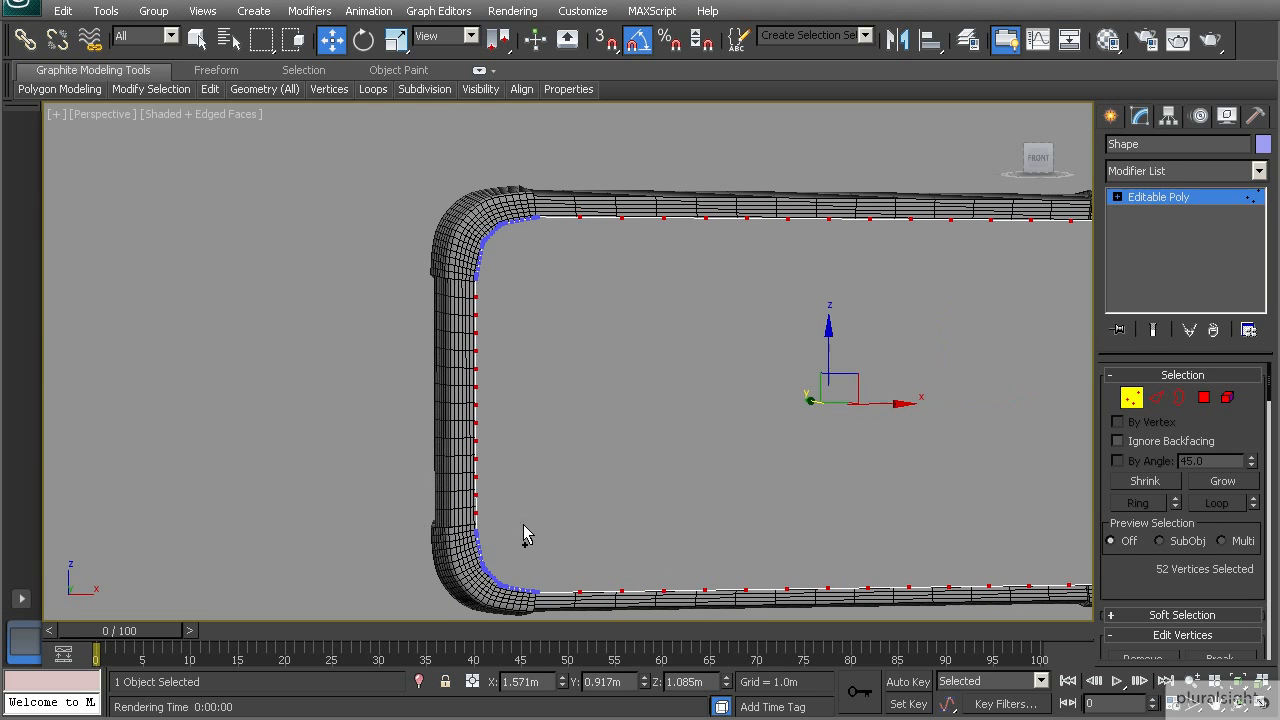
click(524, 461)
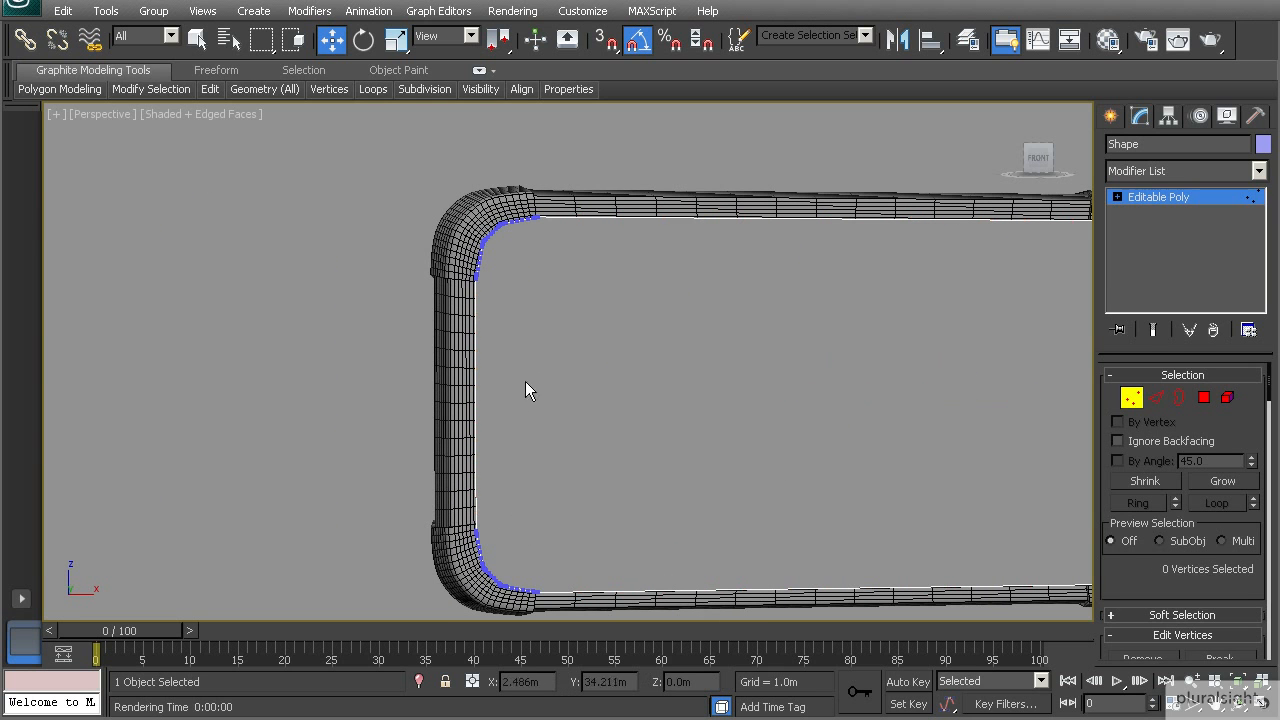
- Remove the surplus vertices around the panel's upper-left rounded corner, leaving only the four vertices where the outline bends
middle_drag(500, 262, 499, 285)
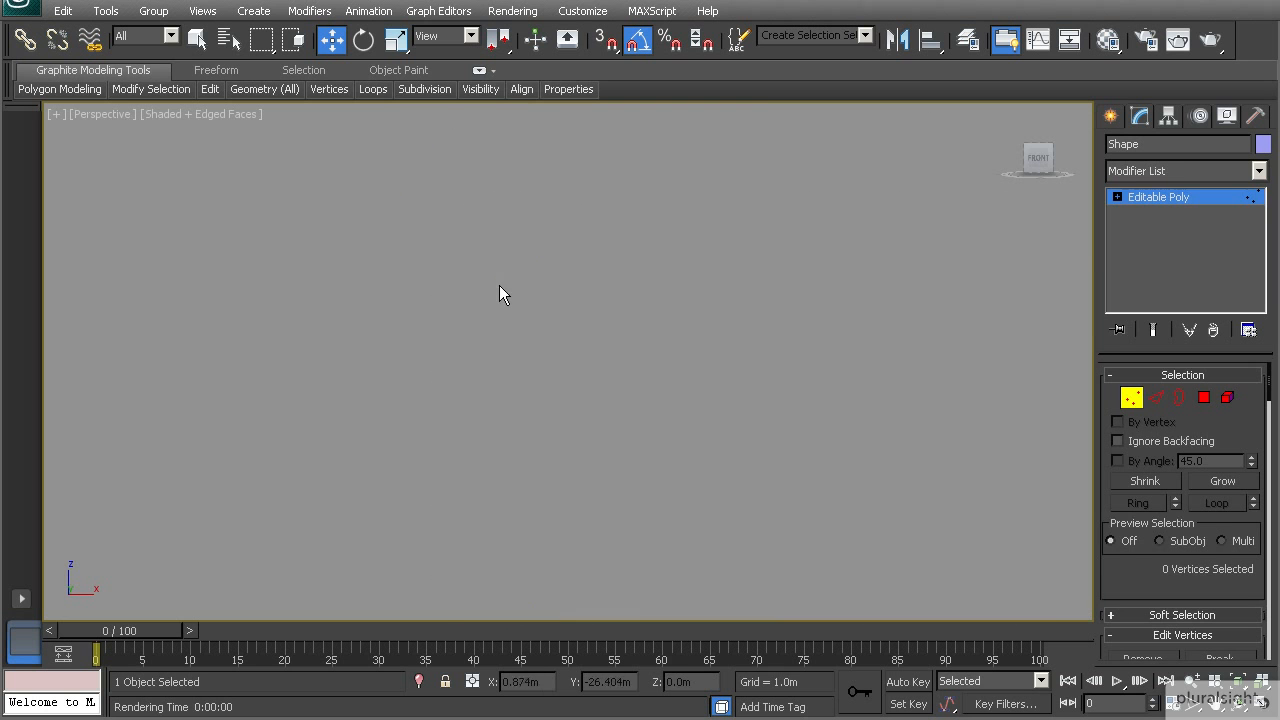
scroll(420, 247, up, 5)
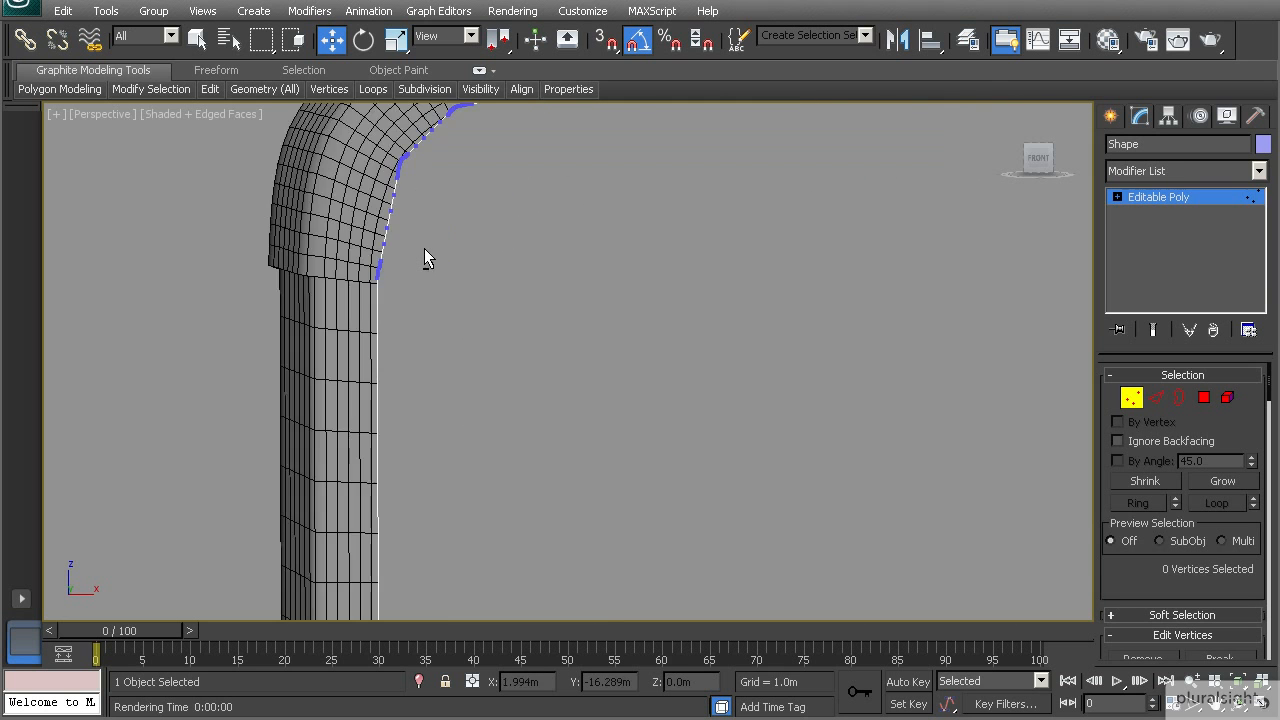
alt+middle_drag(364, 238, 401, 280)
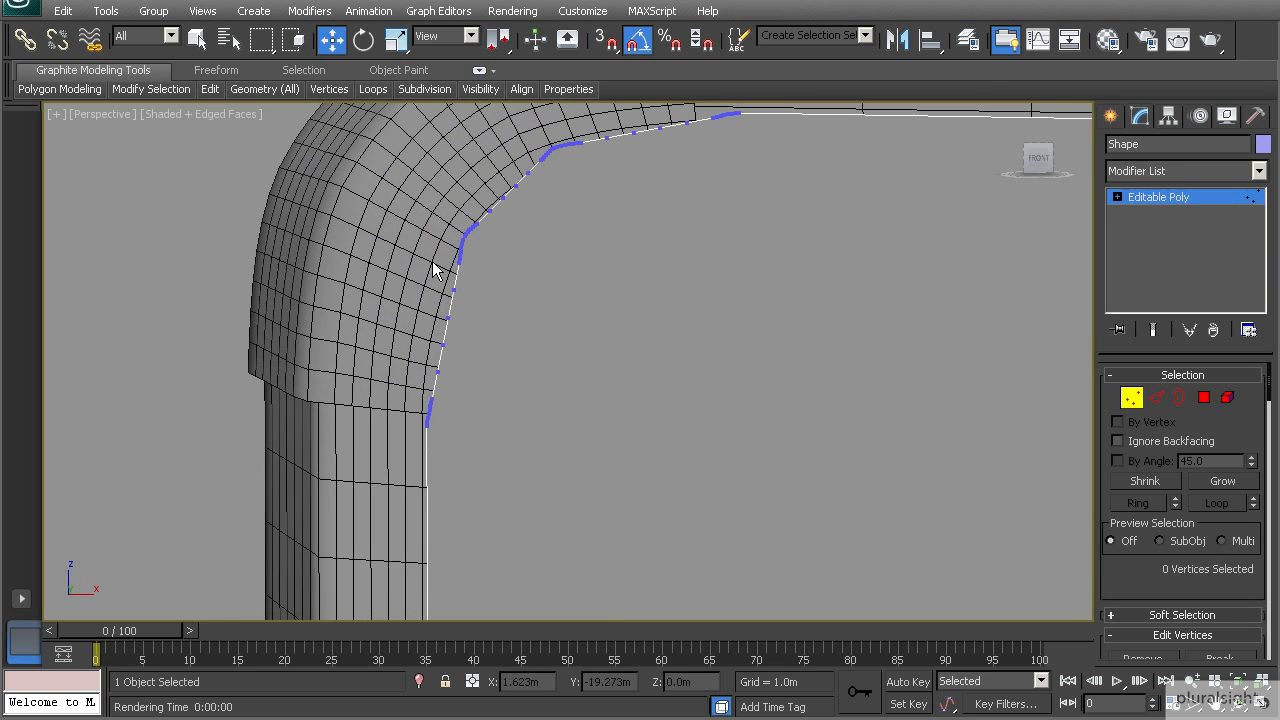
drag(490, 319, 490, 319)
scroll(463, 321, up, 3)
alt+middle_drag(463, 321, 338, 351)
ctrl+drag(320, 489, 327, 492)
middle_drag(341, 322, 349, 519)
ctrl+drag(377, 364, 377, 364)
ctrl+drag(363, 320, 393, 291)
ctrl+drag(398, 238, 416, 268)
ctrl+drag(430, 232, 500, 186)
middle_drag(531, 214, 491, 269)
mouse_move(432, 295)
ctrl+mouse_down()
mouse_move(458, 320)
mouse_move(524, 285)
ctrl+mouse_up()
ctrl+drag(557, 231, 598, 292)
ctrl+drag(603, 264, 684, 244)
ctrl+click(708, 240)
middle_drag(737, 271, 697, 276)
ctrl+drag(722, 180, 806, 256)
middle_drag(776, 231, 744, 243)
click(744, 243)
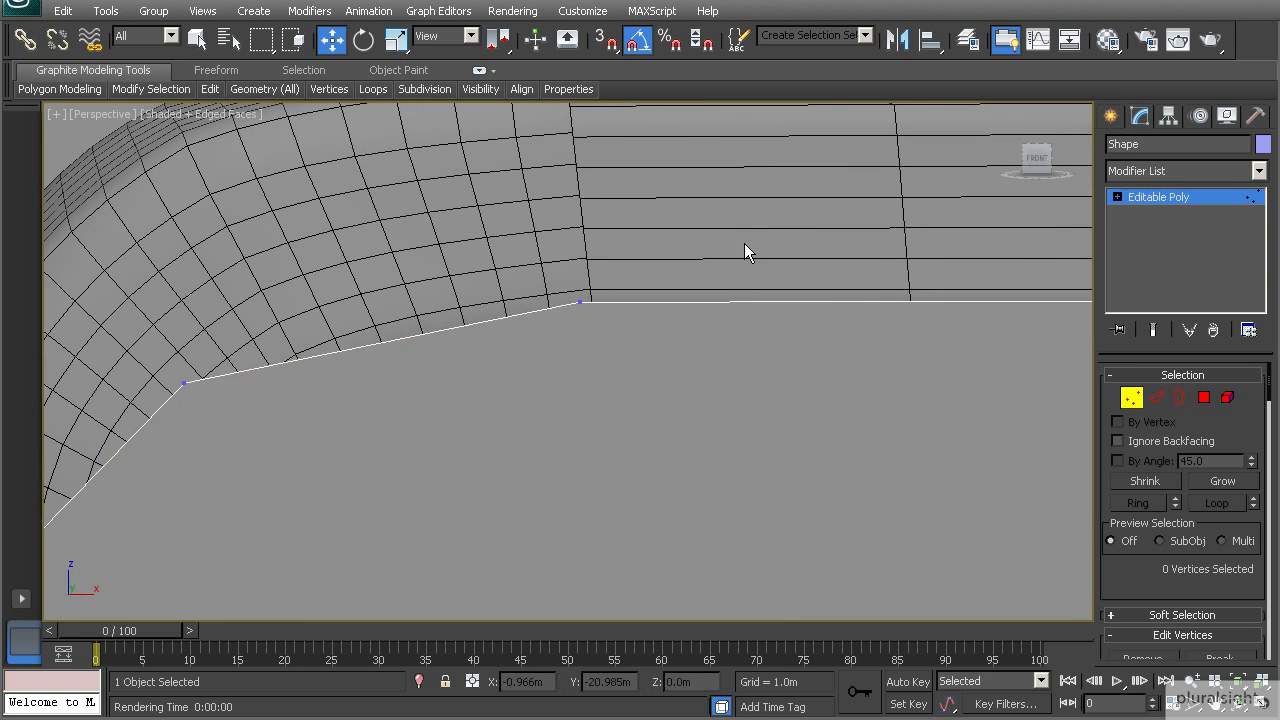
- Remove the surplus vertices around the panel's lower-left rounded corner, keeping only the four vertices that define its bends
scroll(623, 449, down, 6)
middle_drag(623, 449, 536, 366)
scroll(555, 385, down, 2)
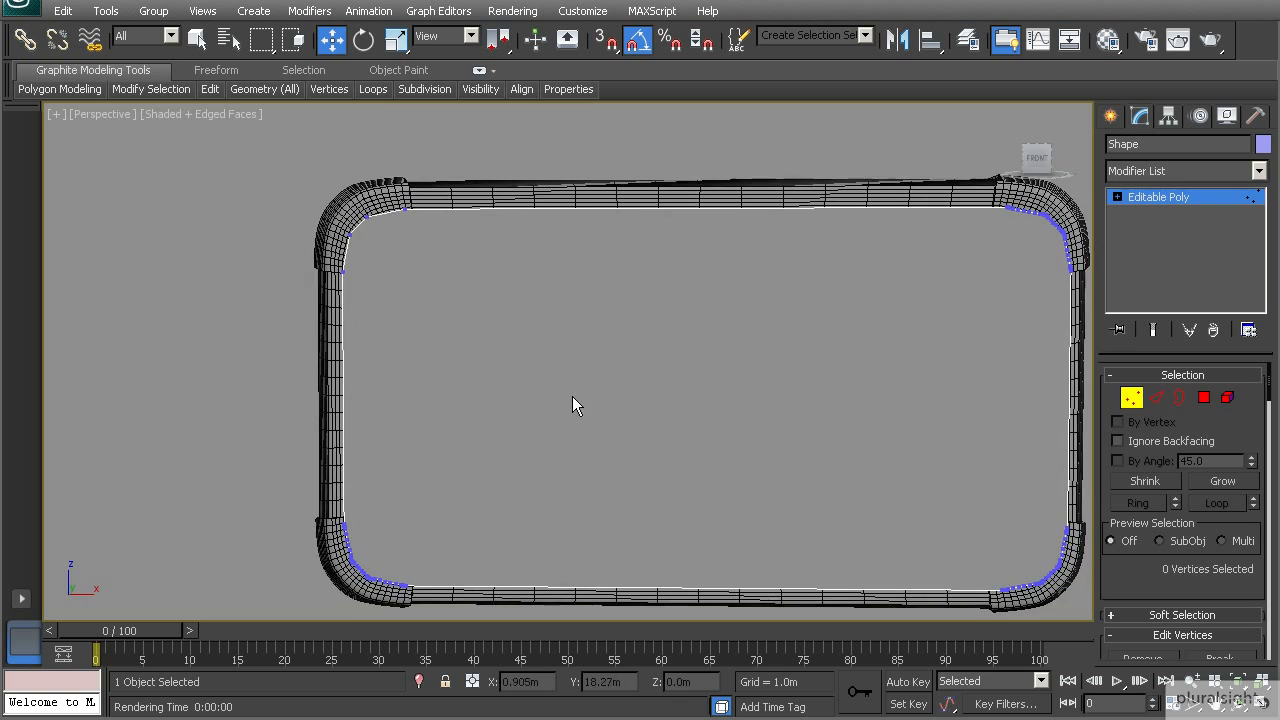
scroll(597, 354, up, 1)
scroll(479, 442, up, 4)
scroll(479, 442, up, 1)
middle_drag(350, 505, 517, 409)
scroll(449, 444, up, 1)
scroll(449, 444, down, 1)
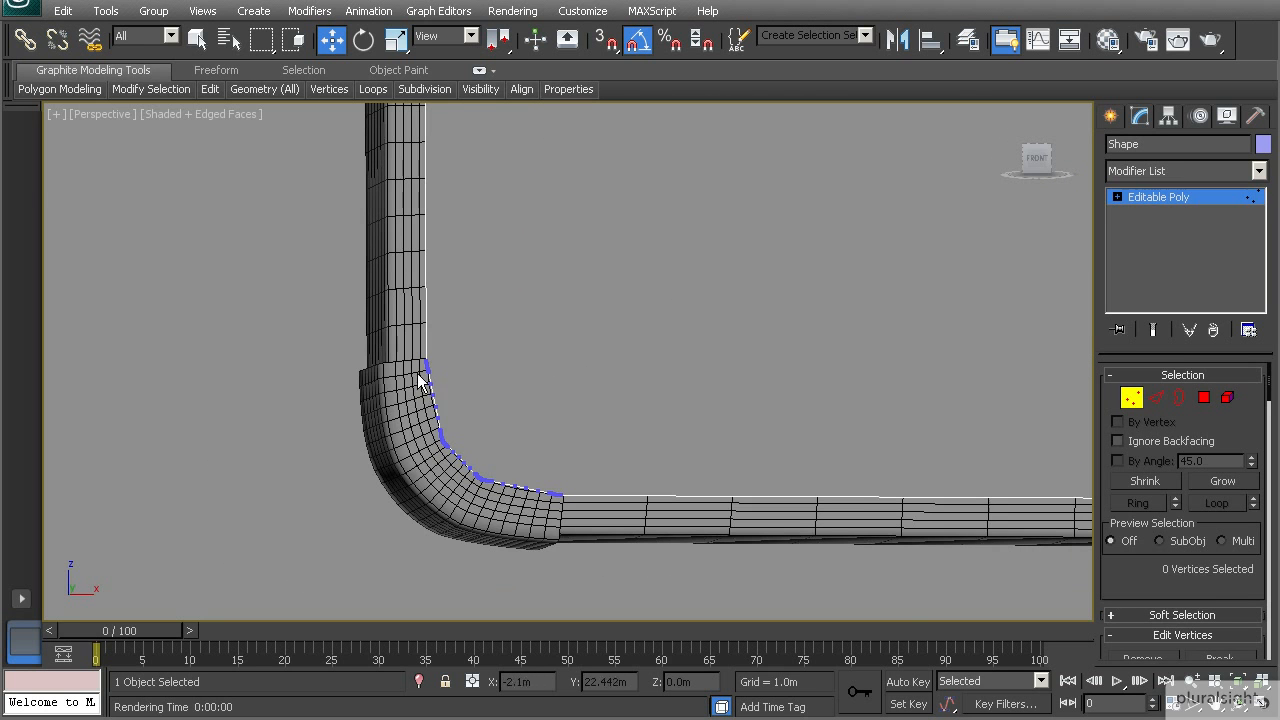
scroll(424, 395, up, 1)
click(426, 383)
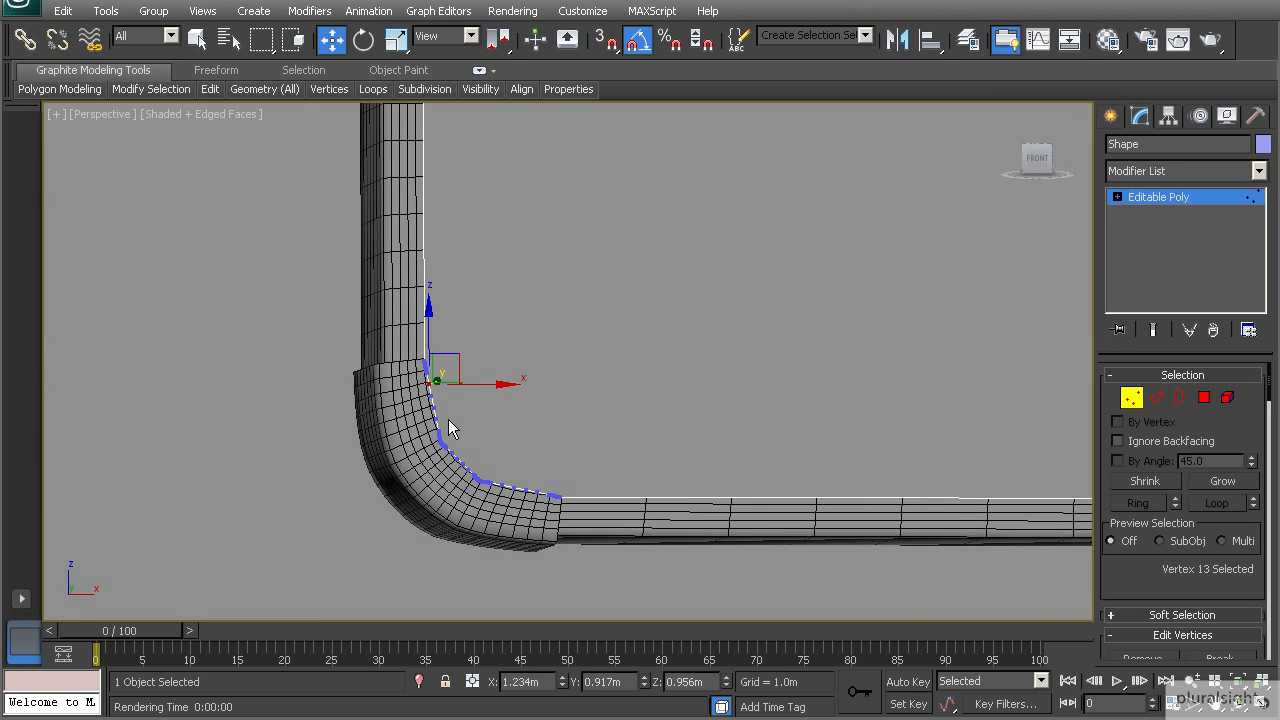
scroll(432, 389, up, 2)
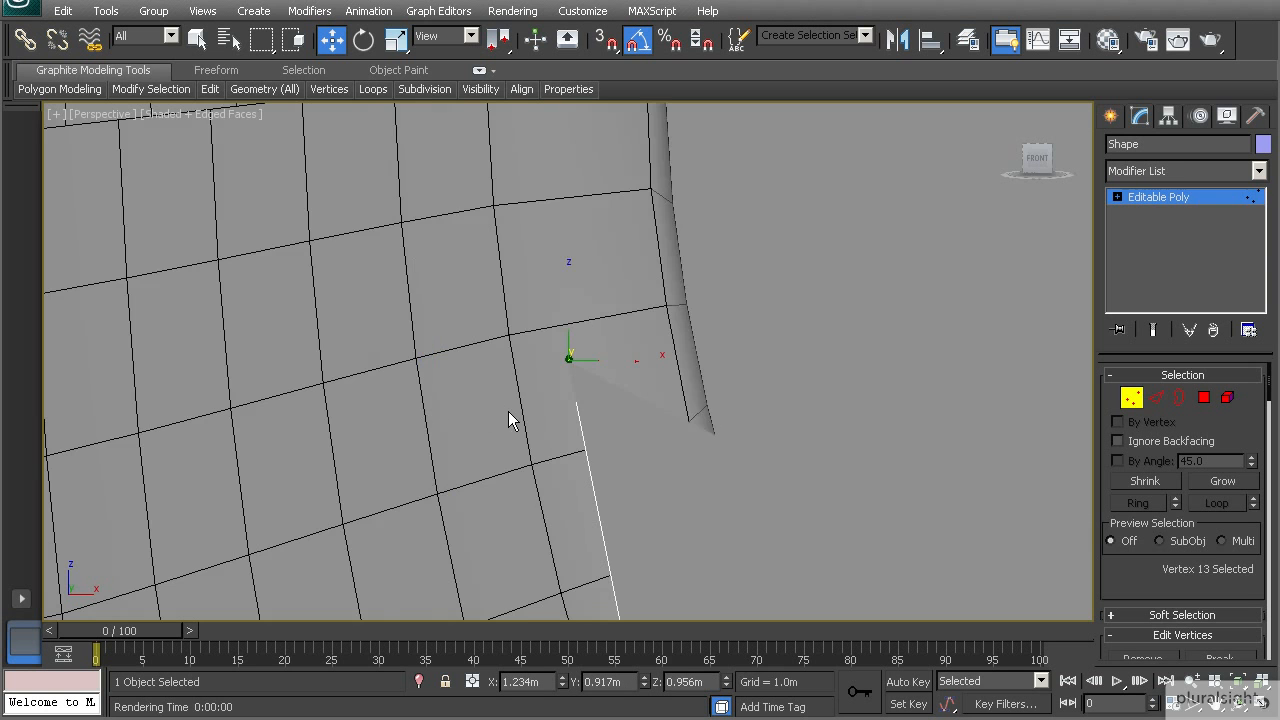
scroll(508, 411, down, 1)
drag(530, 265, 590, 364)
ctrl+click(576, 412)
middle_drag(608, 470, 521, 350)
ctrl+drag(612, 515, 609, 503)
middle_drag(609, 503, 473, 395)
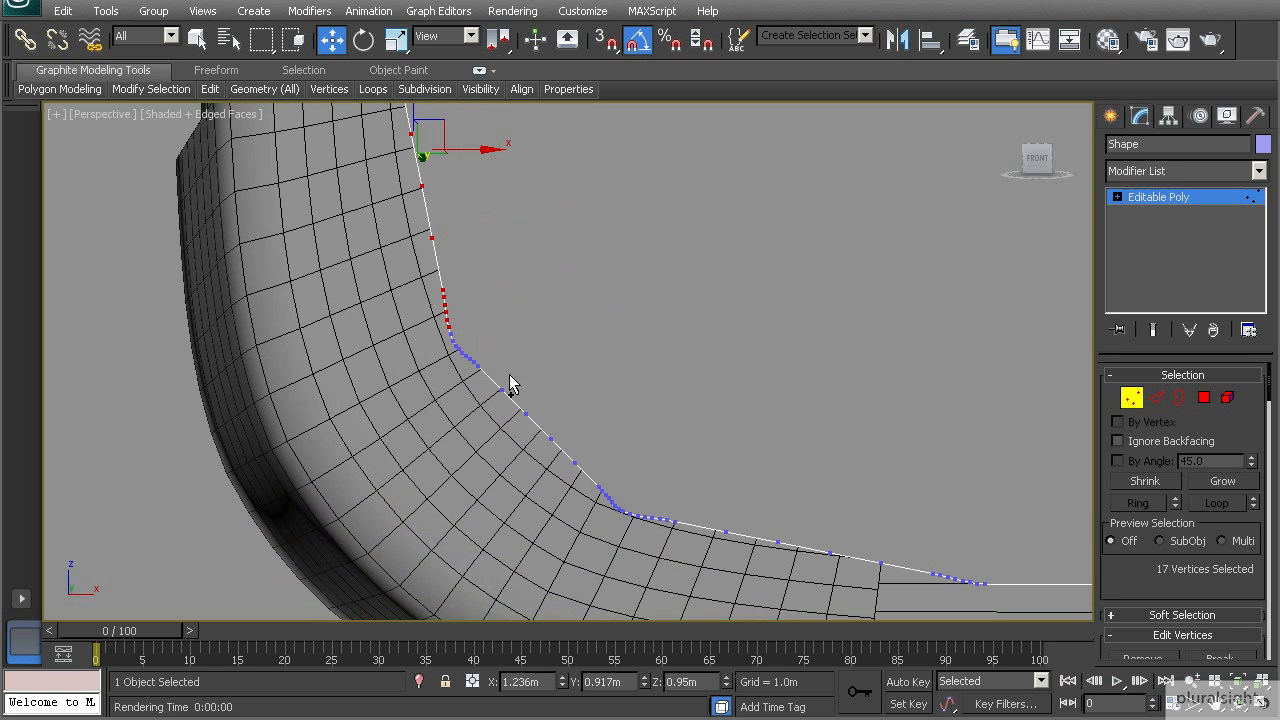
drag(443, 341, 617, 526)
middle_drag(617, 526, 551, 460)
scroll(551, 463, up, 2)
drag(543, 416, 909, 560)
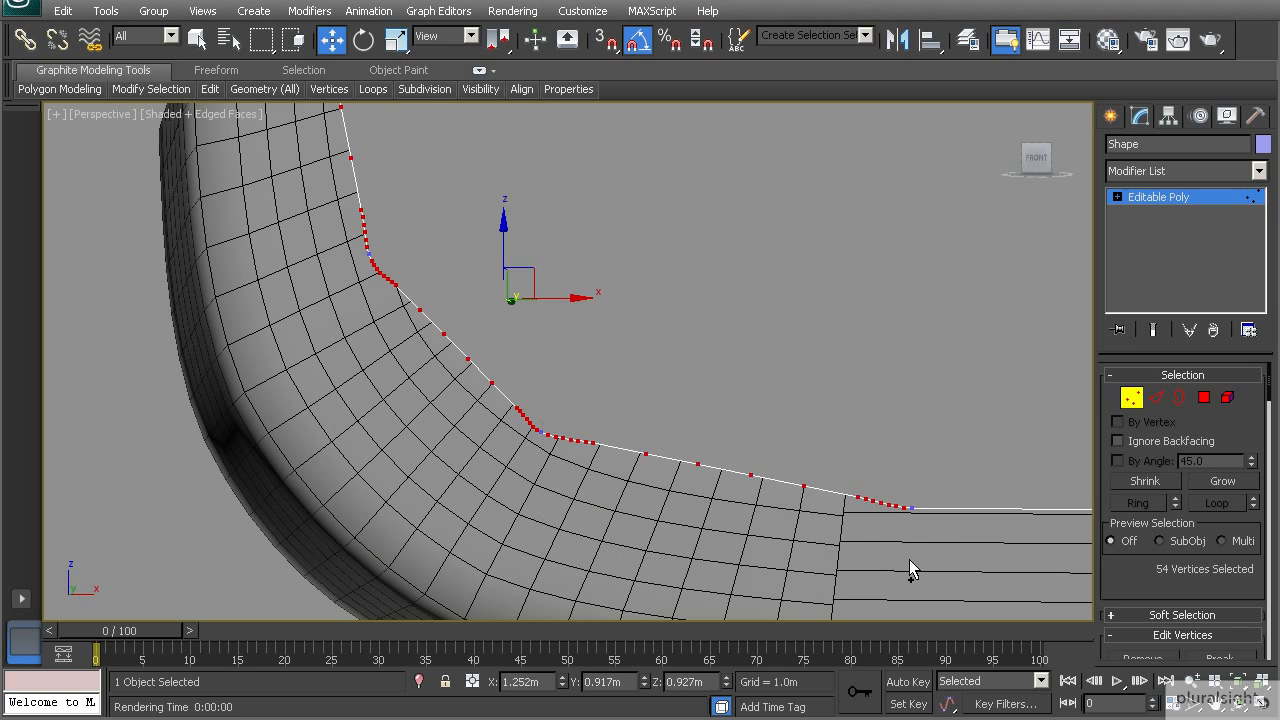
click(909, 559)
- Remove the surplus vertices around the panel's lower-right rounded corner, keeping only the vertices at its bends and ends
scroll(818, 395, down, 5)
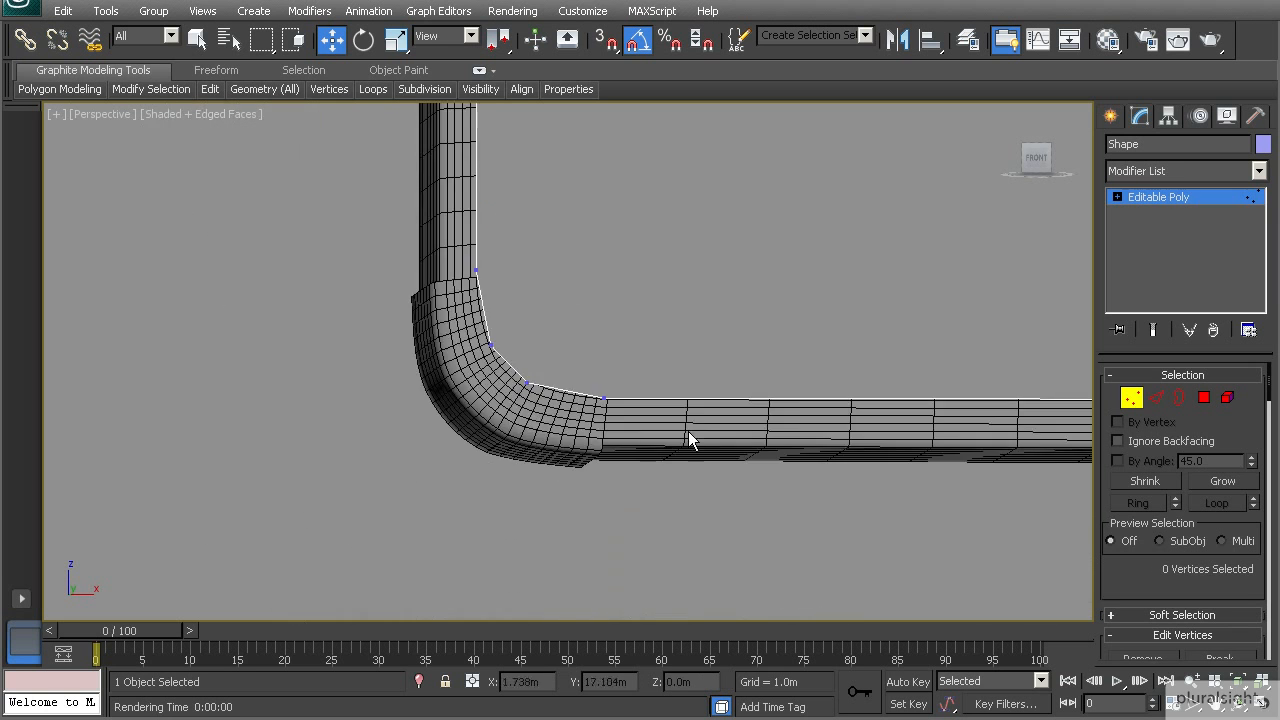
middle_drag(900, 415, 490, 386)
middle_drag(805, 412, 622, 388)
scroll(622, 390, up, 6)
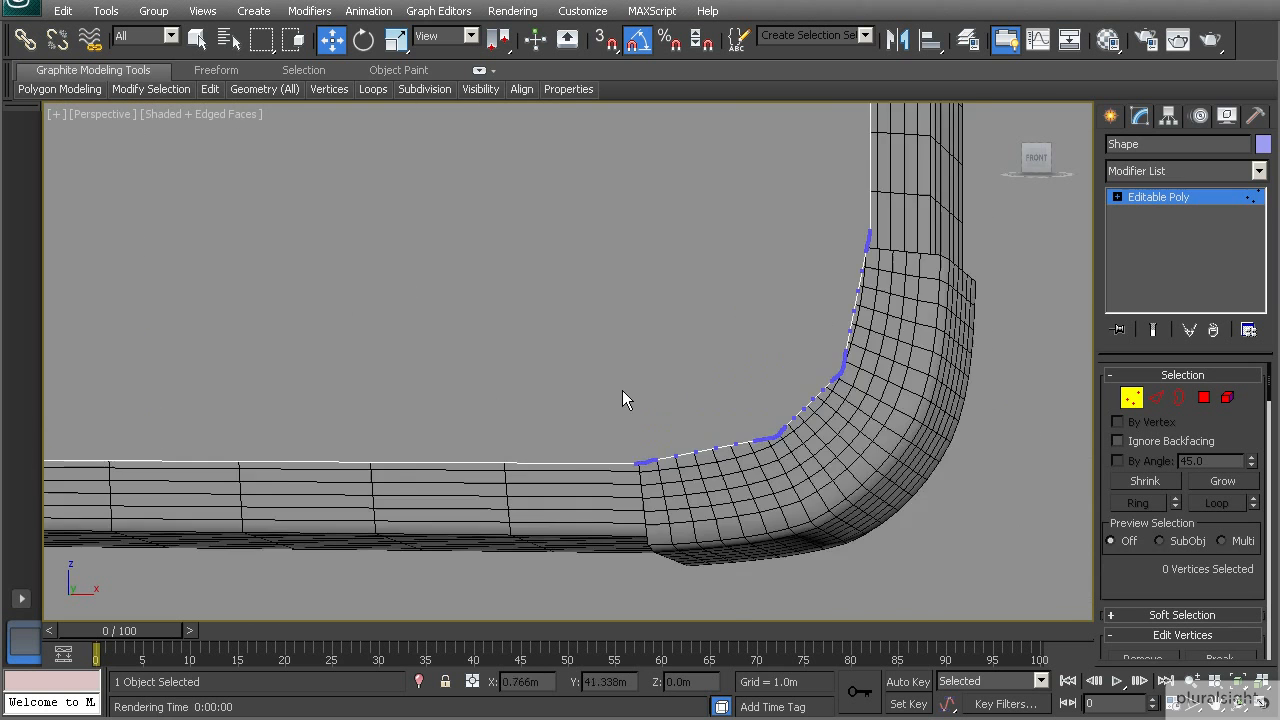
middle_drag(752, 476, 434, 432)
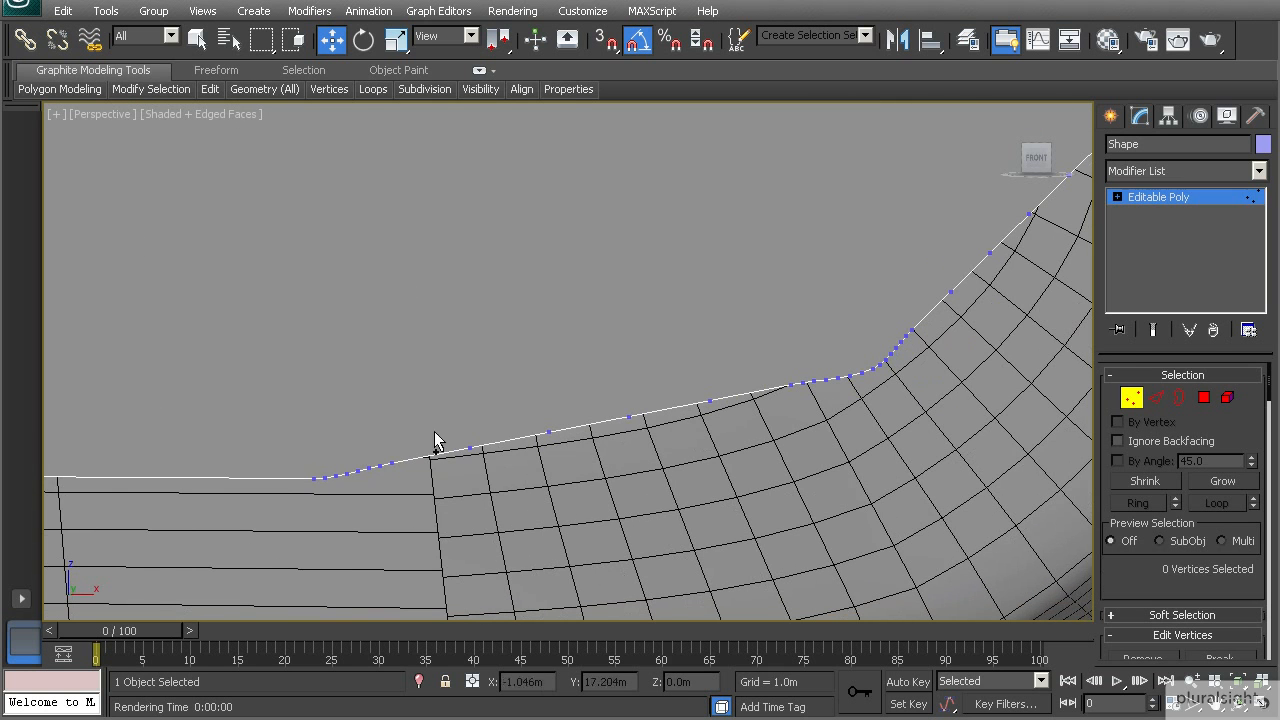
drag(322, 462, 515, 548)
ctrl+drag(548, 503, 550, 498)
ctrl+drag(603, 323, 781, 425)
ctrl+drag(865, 437, 872, 434)
middle_drag(872, 434, 601, 354)
ctrl+drag(594, 351, 641, 418)
ctrl+click(672, 341)
ctrl+click(711, 302)
ctrl+click(750, 263)
ctrl+click(790, 224)
middle_drag(814, 271, 700, 330)
ctrl+drag(654, 291, 728, 345)
ctrl+drag(686, 268, 717, 302)
ctrl+drag(703, 226, 758, 267)
middle_drag(758, 178, 720, 281)
ctrl+drag(660, 246, 739, 312)
middle_drag(698, 200, 662, 308)
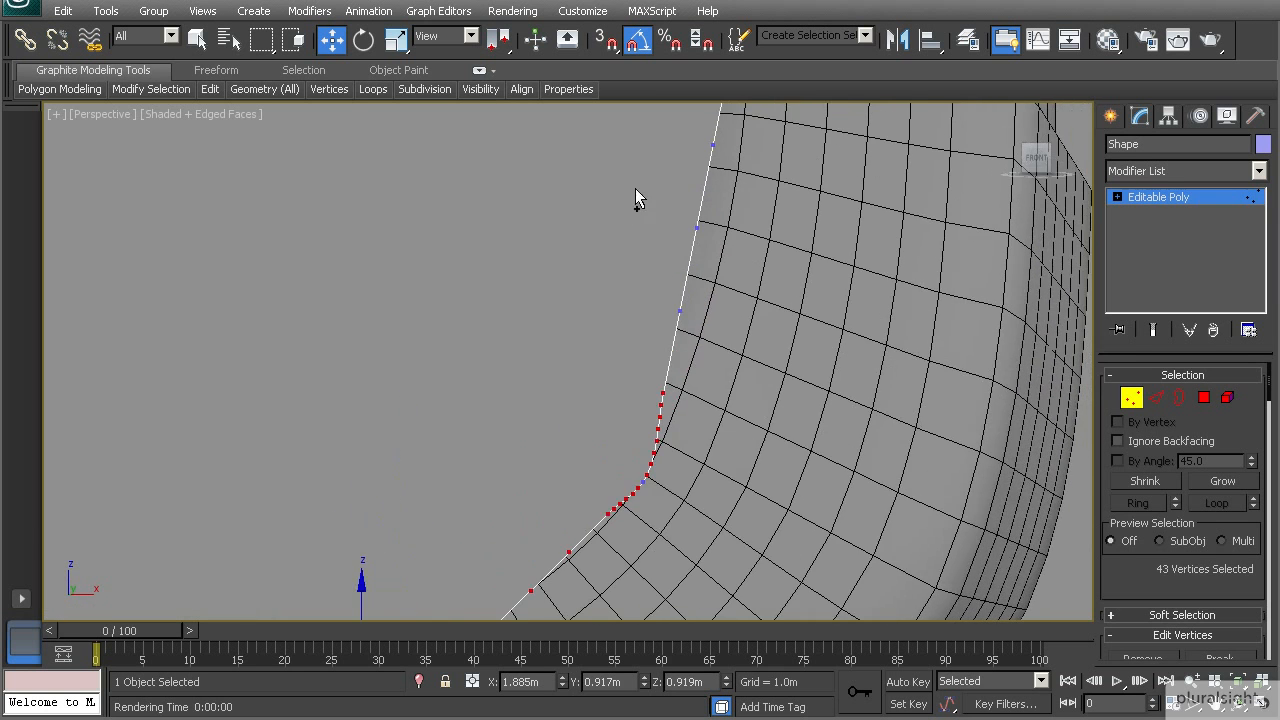
scroll(725, 291, down, 5)
ctrl+drag(632, 292, 599, 255)
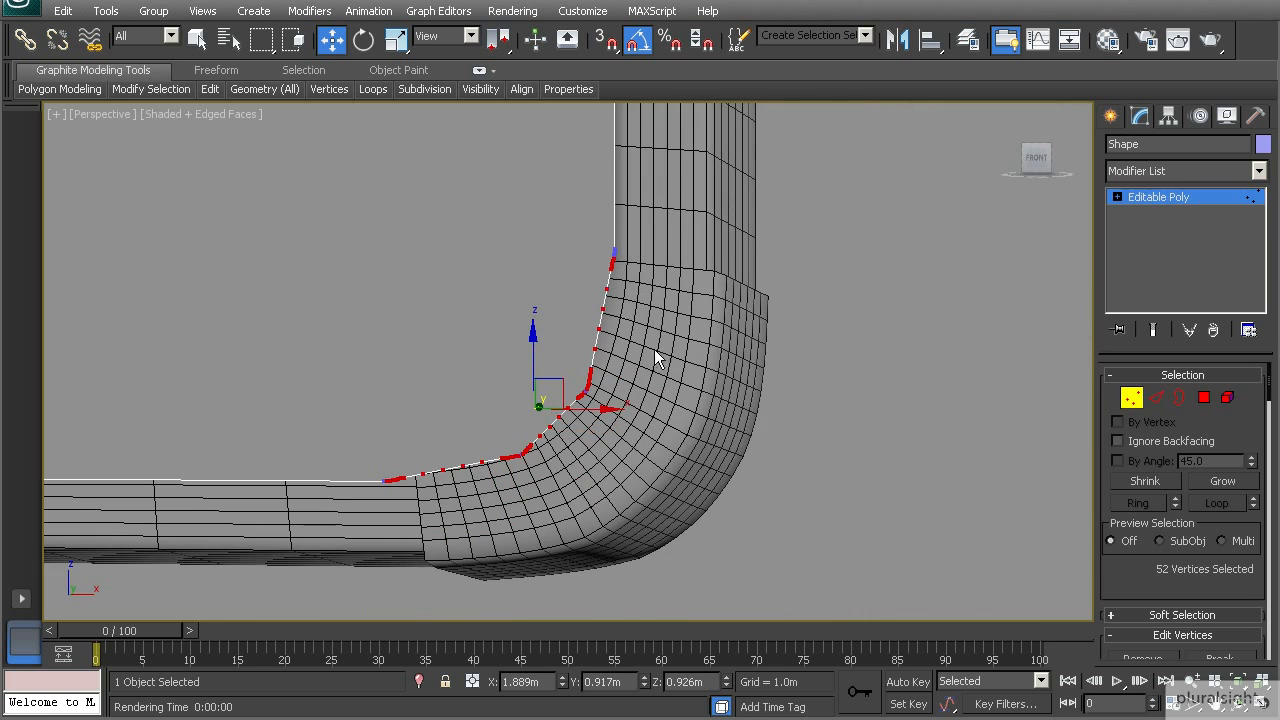
scroll(623, 330, up, 5)
mouse_move(612, 328)
ctrl+mouse_down()
mouse_move(656, 385)
mouse_move(616, 345)
ctrl+mouse_up()
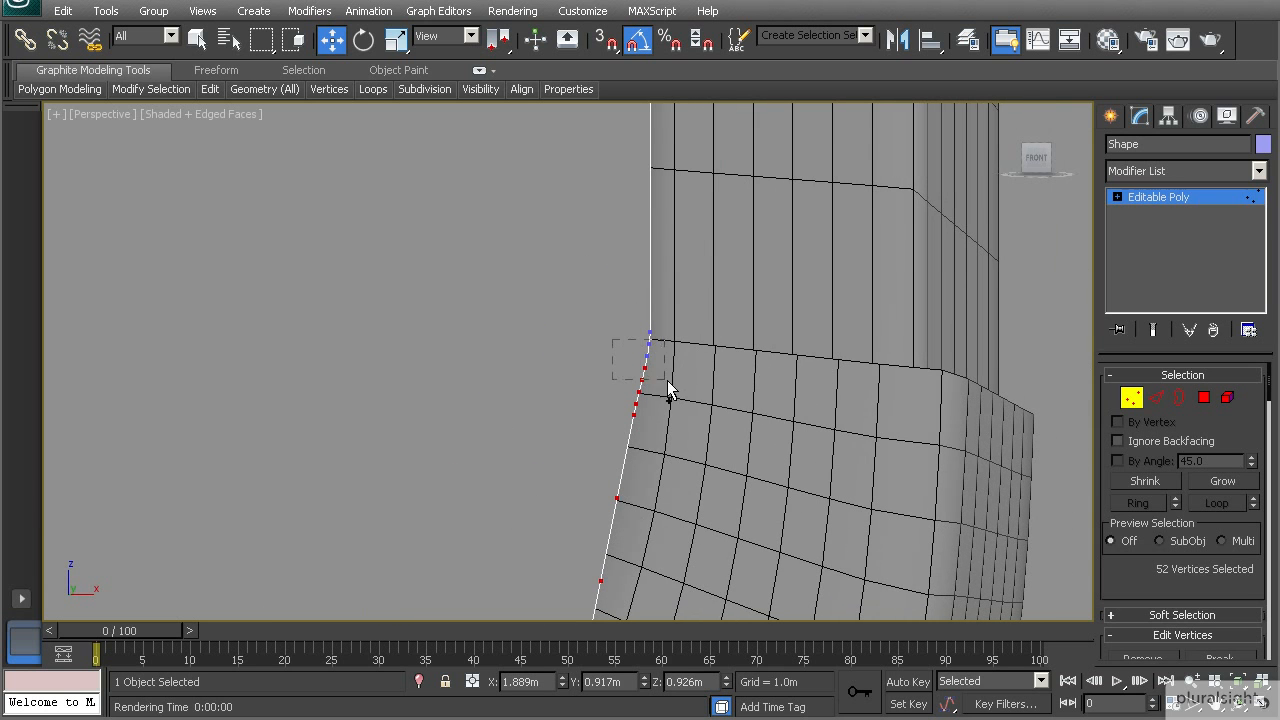
click(654, 370)
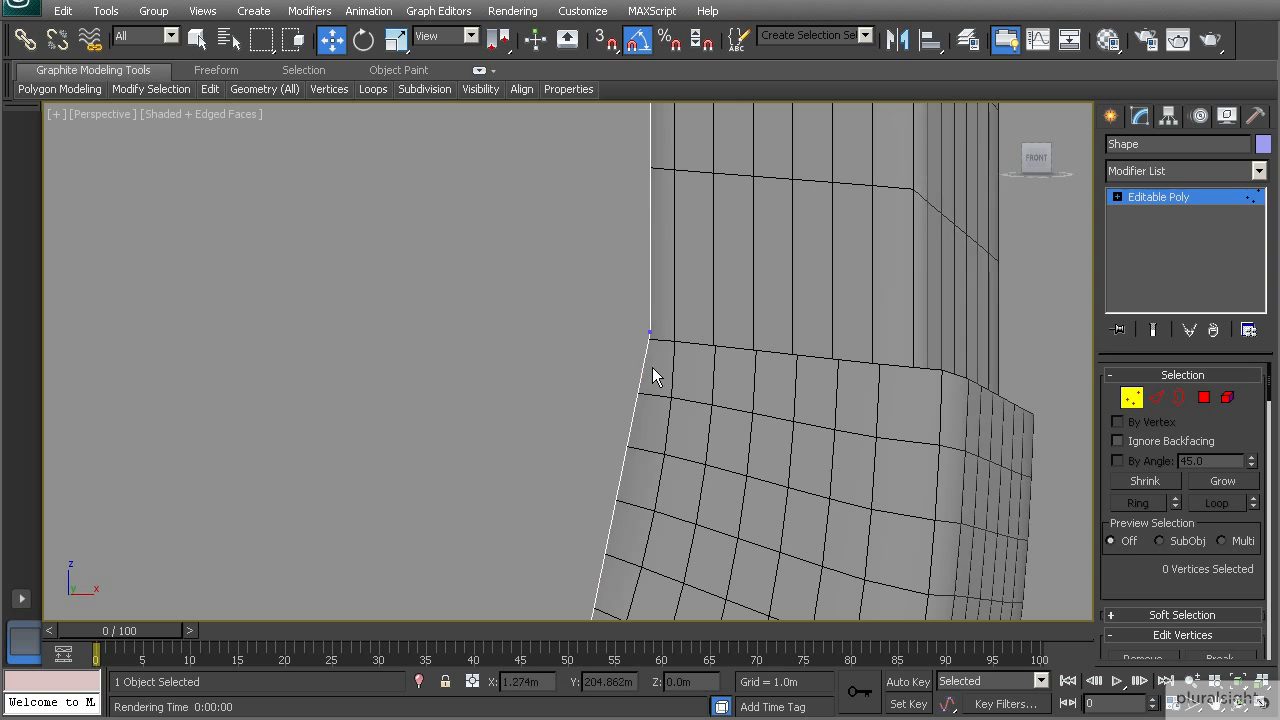
- Remove the surplus vertices around the panel's upper-right rounded corner, leaving only the four vertices where the outline bends
scroll(654, 367, down, 6)
middle_drag(549, 288, 571, 409)
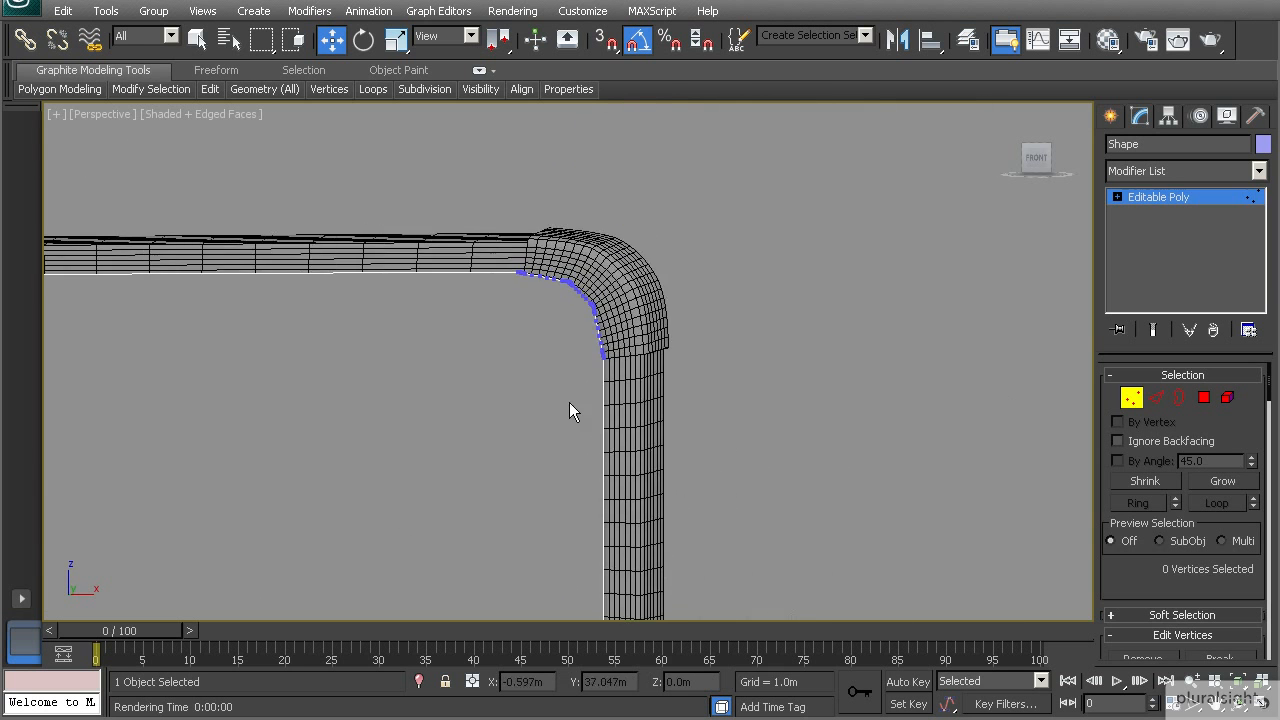
scroll(571, 409, up, 6)
middle_drag(609, 329, 640, 377)
scroll(640, 377, up, 4)
middle_drag(664, 270, 608, 371)
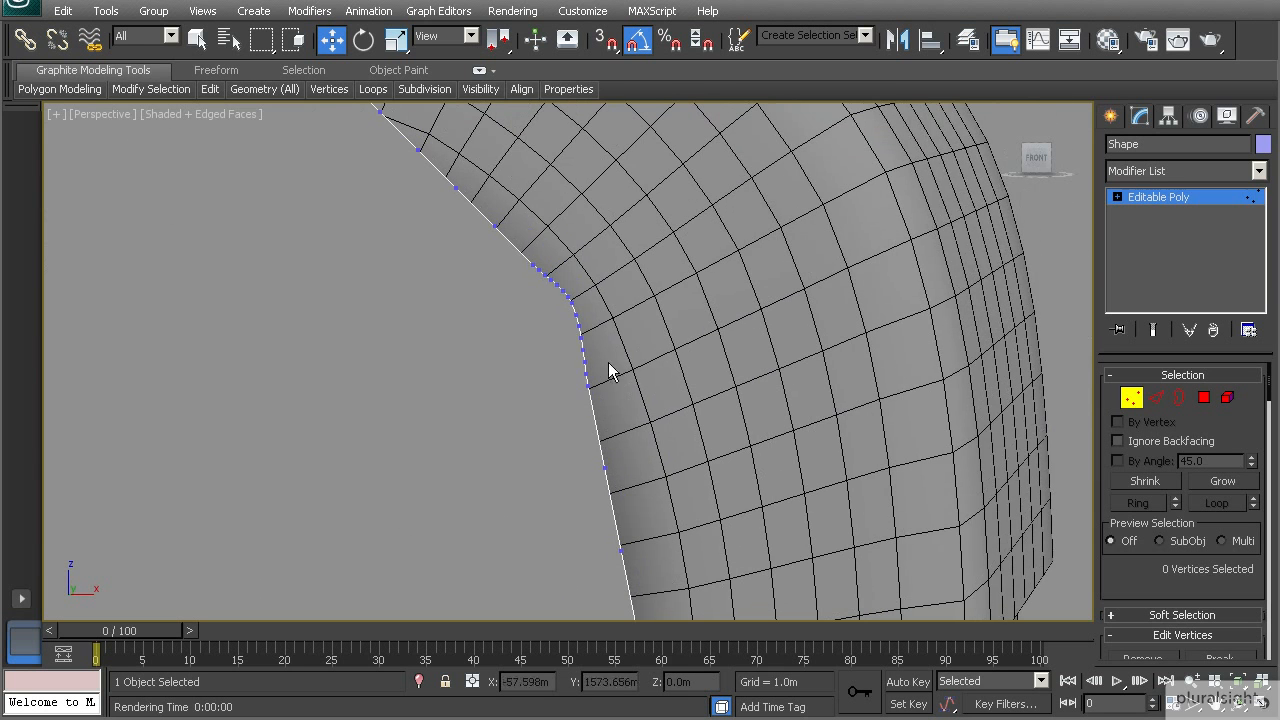
ctrl+drag(565, 309, 582, 332)
ctrl+middle_drag(645, 494, 597, 370)
ctrl+drag(473, 145, 629, 379)
ctrl+drag(668, 540, 668, 542)
alt+middle_drag(668, 542, 605, 314)
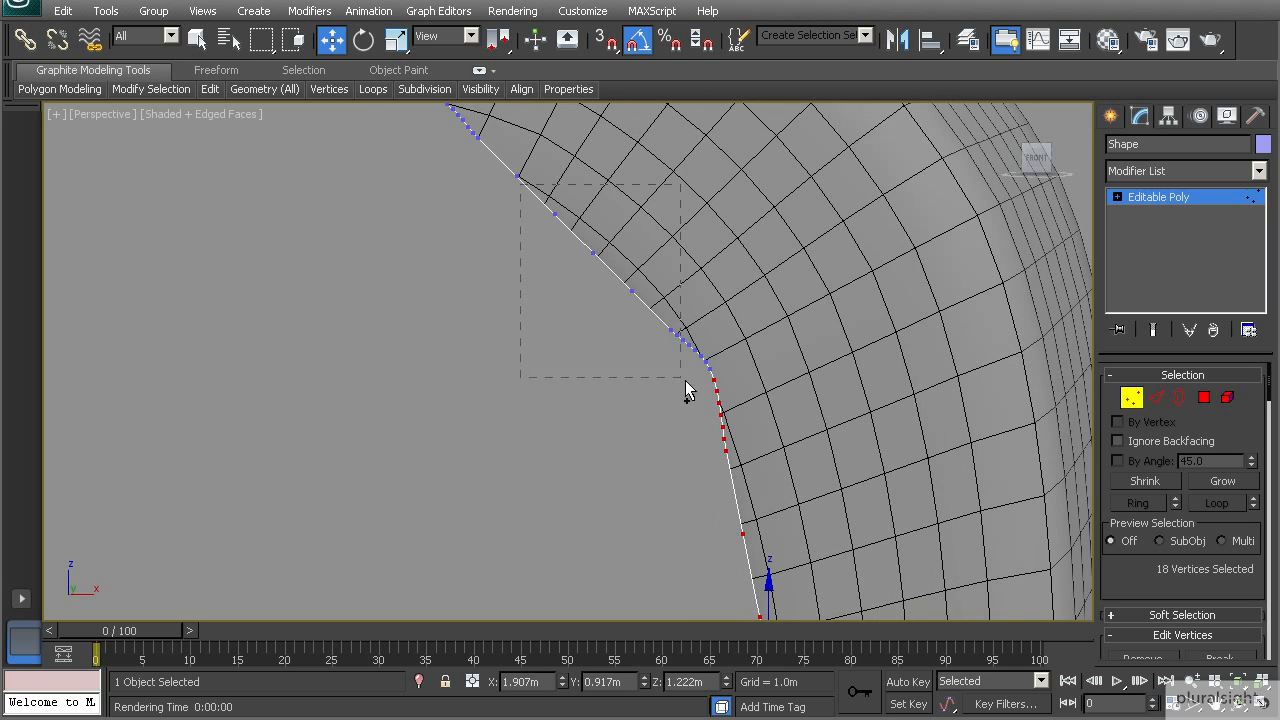
ctrl+drag(710, 425, 710, 426)
alt+middle_drag(710, 426, 540, 310)
ctrl+drag(712, 507, 712, 507)
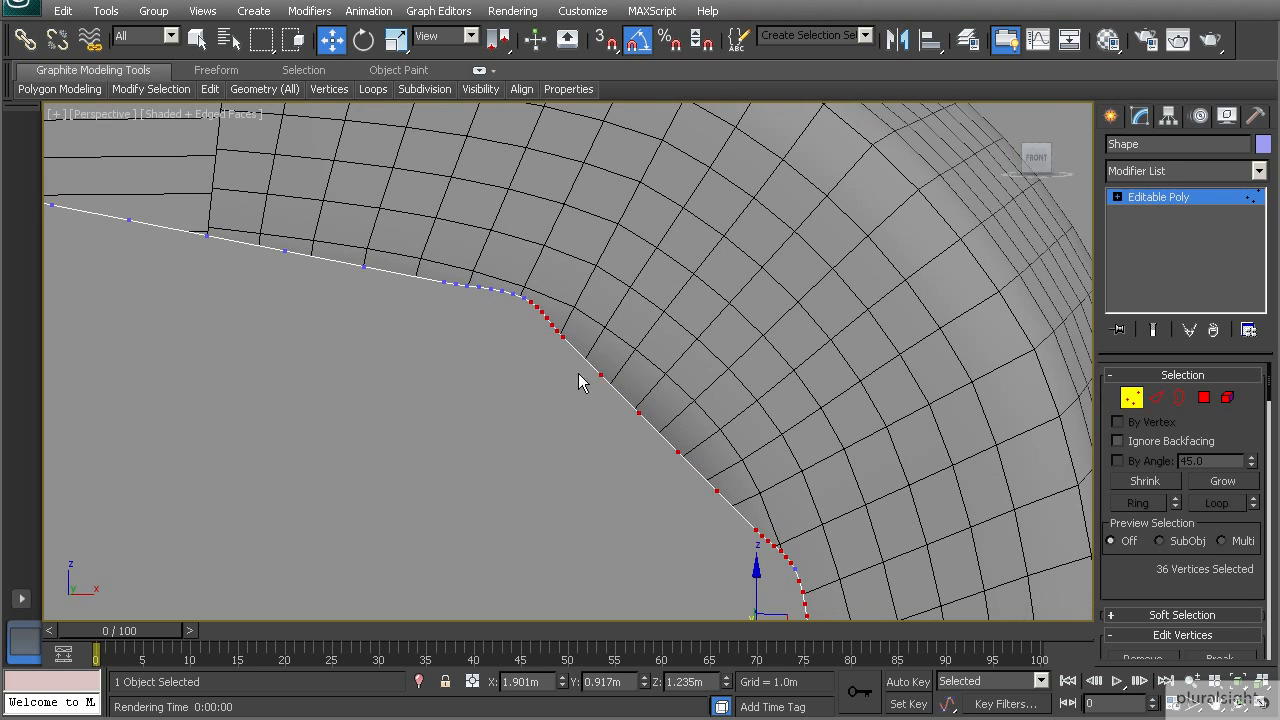
alt+middle_drag(586, 377, 600, 354)
ctrl+drag(355, 306, 376, 360)
ctrl+drag(667, 457, 895, 483)
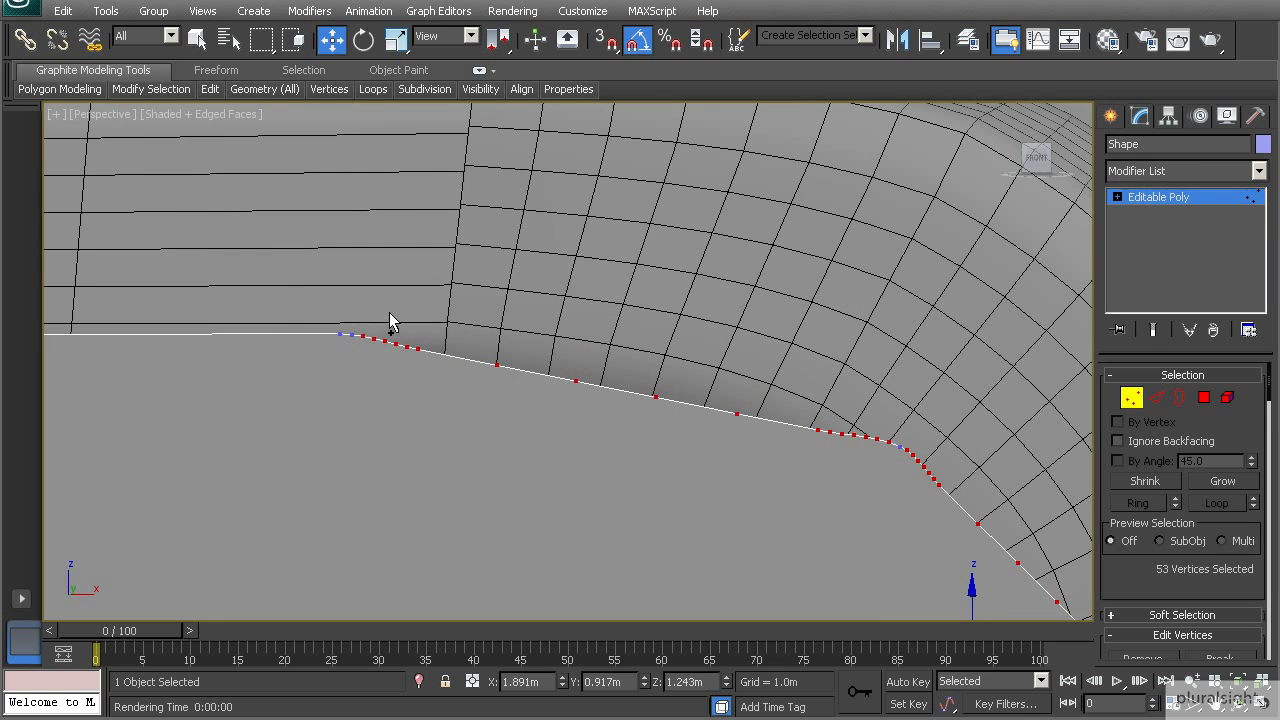
drag(372, 343, 379, 352)
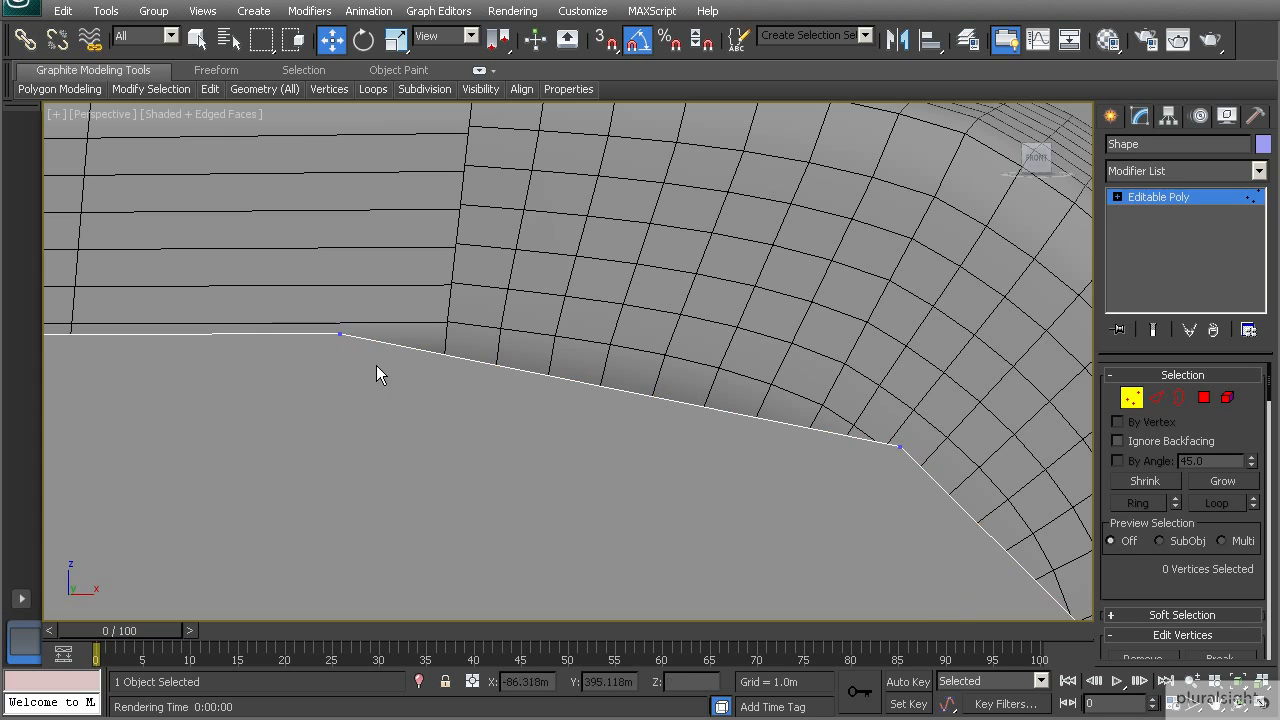
scroll(376, 365, down, 5)
scroll(422, 420, down, 5)
alt+middle_drag(469, 380, 574, 445)
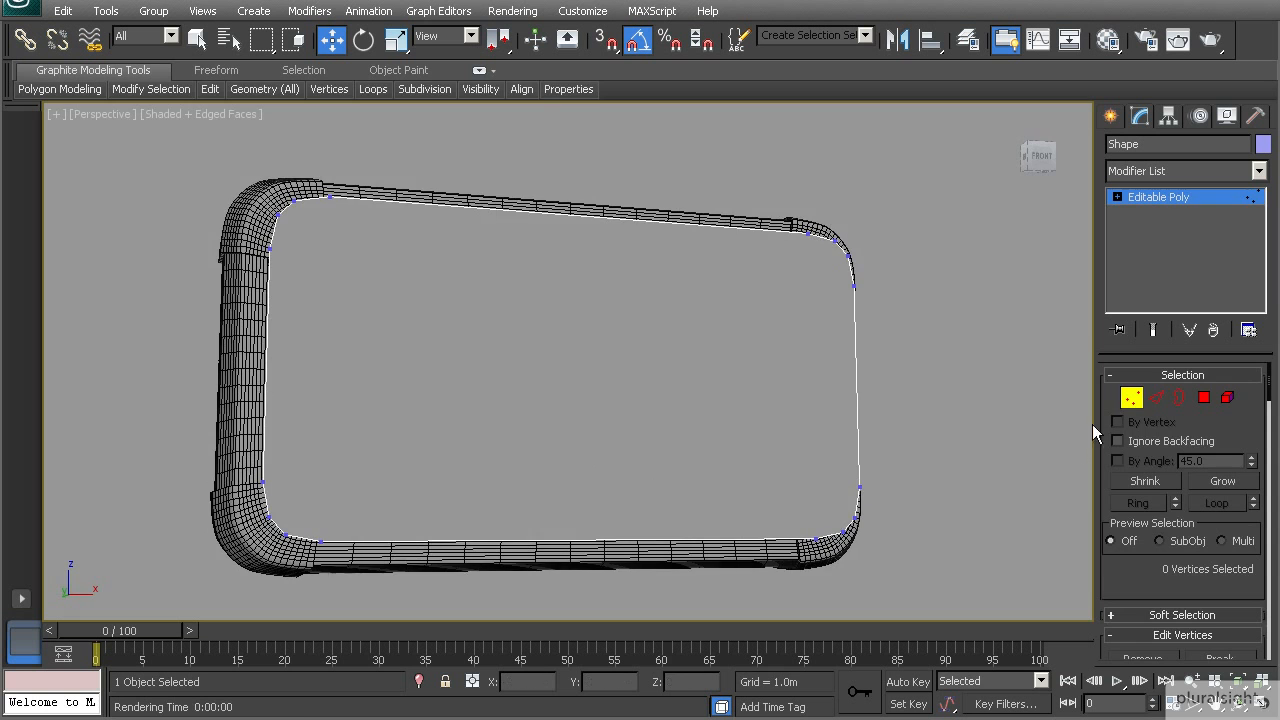
- Move the flat panel along Y to about 0.961 m so it sits just inside the frame's front opening
alt+middle_drag(1078, 408, 608, 417)
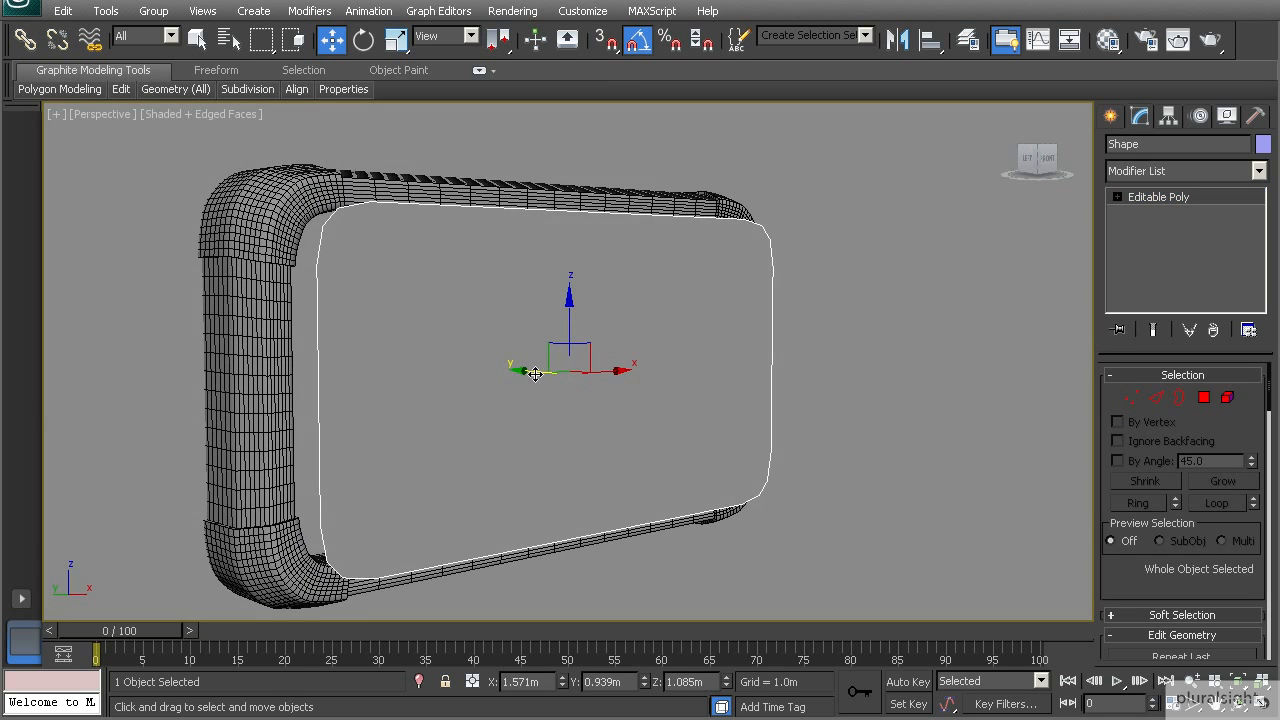
drag(513, 372, 497, 375)
alt+middle_drag(531, 371, 485, 363)
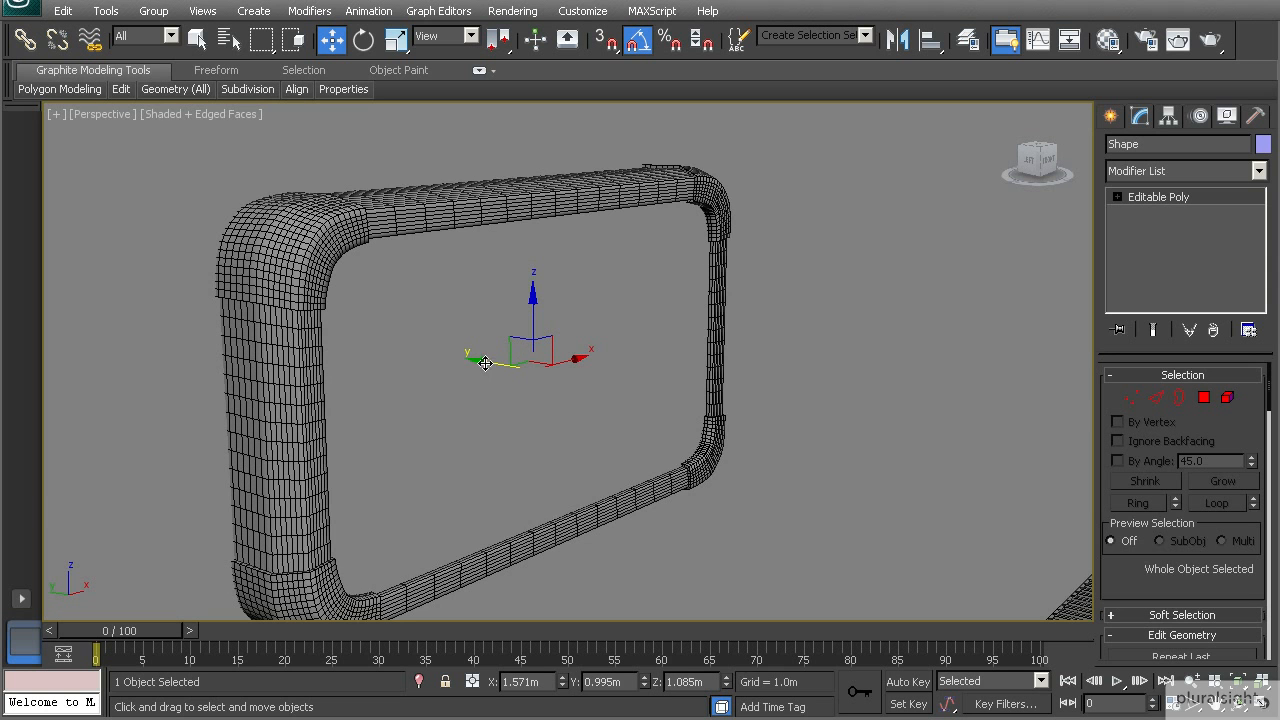
drag(485, 363, 507, 365)
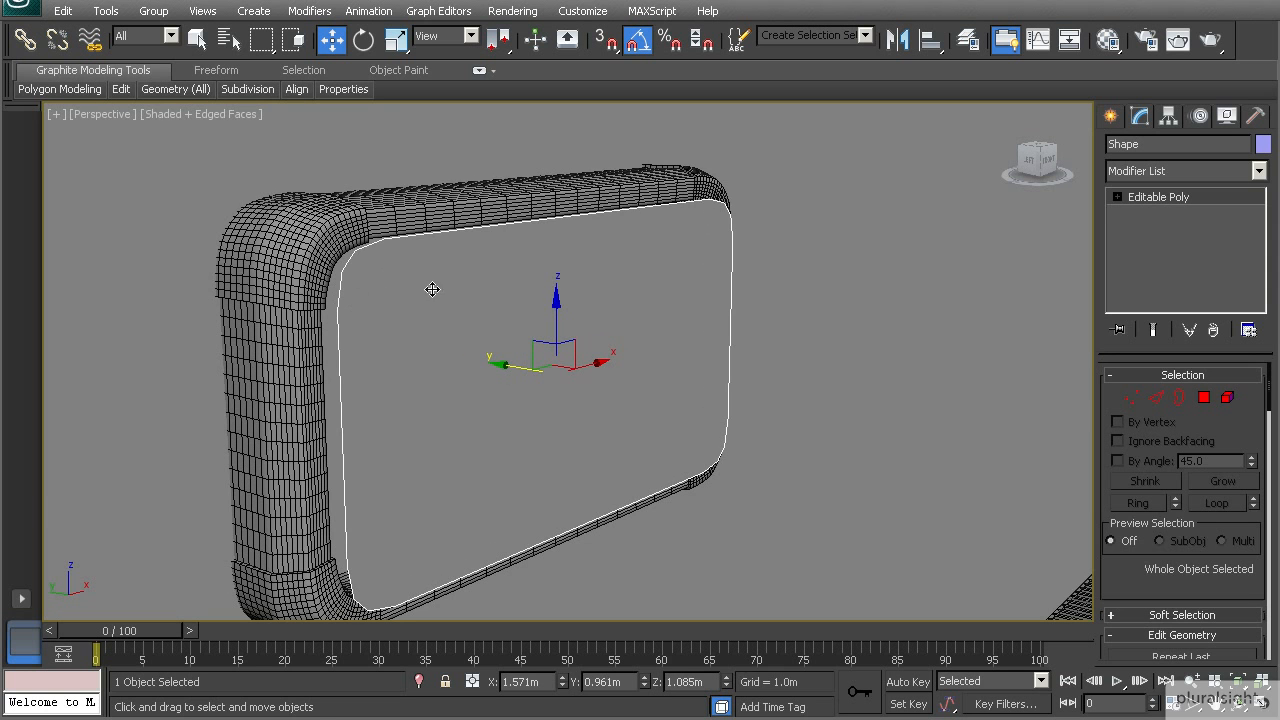
- Give the flat panel thickness with a Shell modifier and rename it Unbroken_Glass
click(1260, 172)
scroll(1181, 500, down, 20)
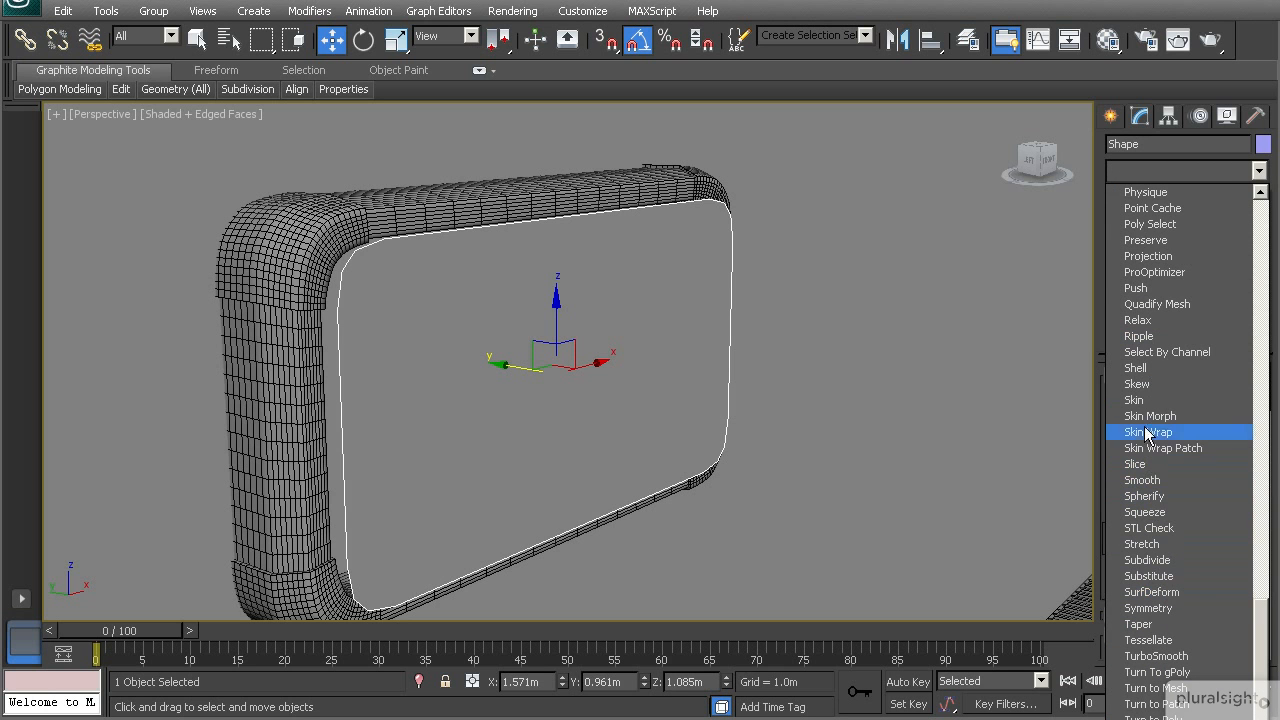
click(1142, 369)
alt+middle_drag(575, 389, 575, 387)
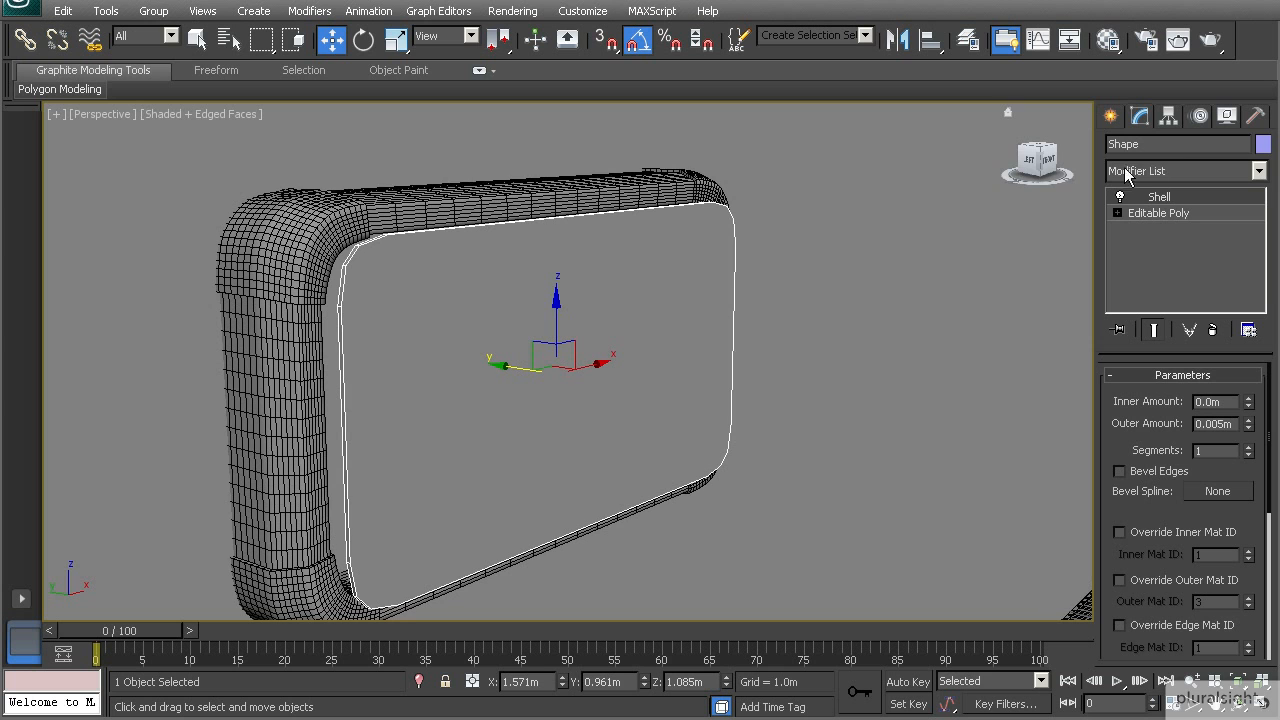
click(1154, 151)
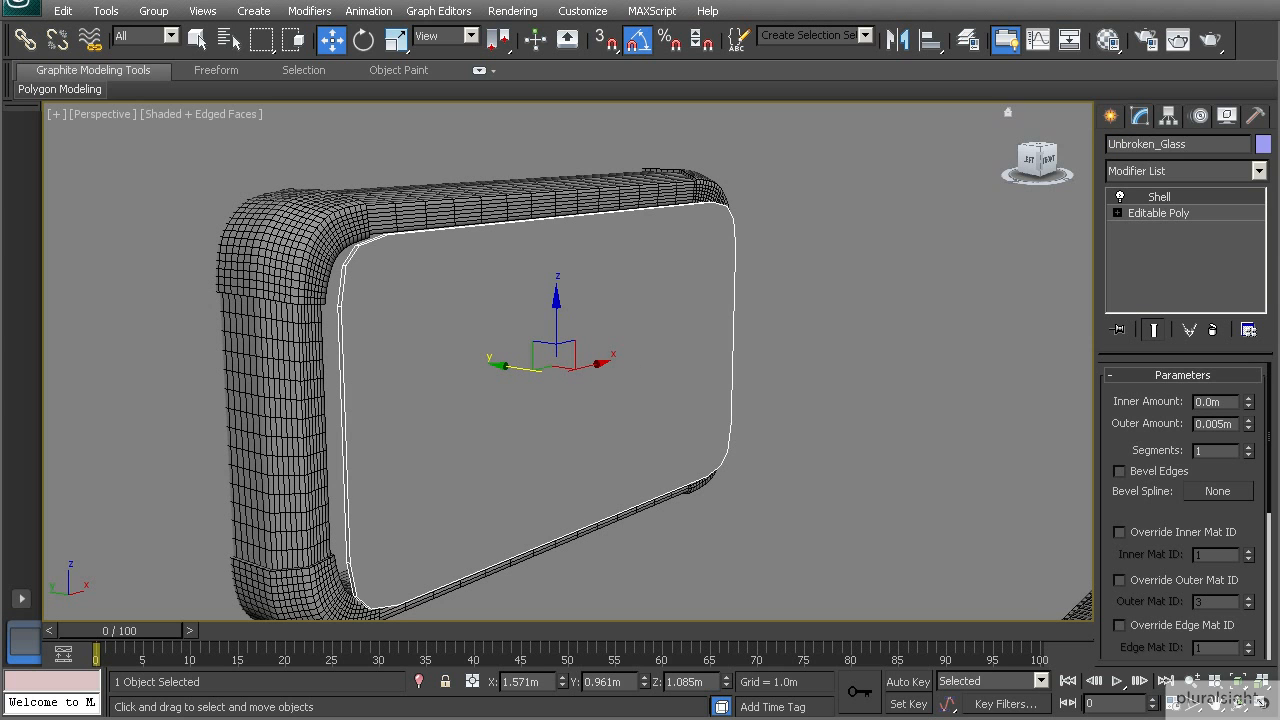
click(671, 352)
click(638, 329)
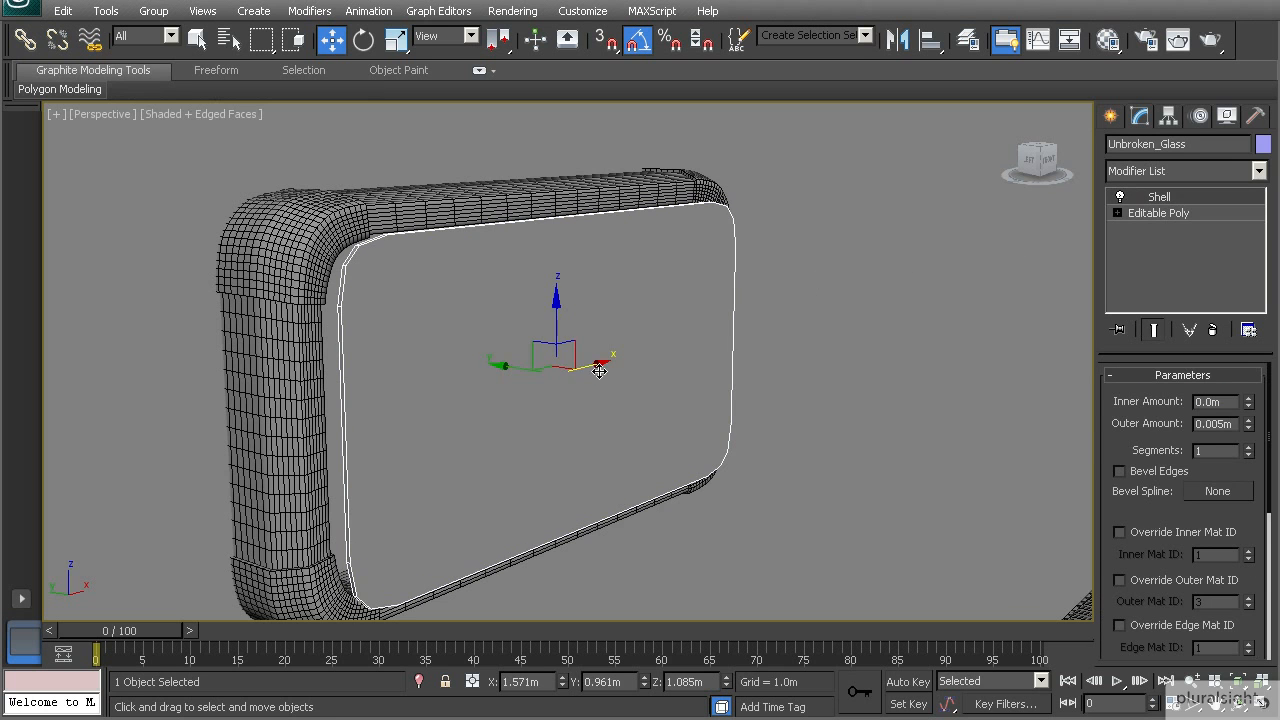
- Make a single copy of the glass panel in front of it along Y, without the Shell modifier, and name it Broken_Glass
shift+drag(503, 366, 541, 372)
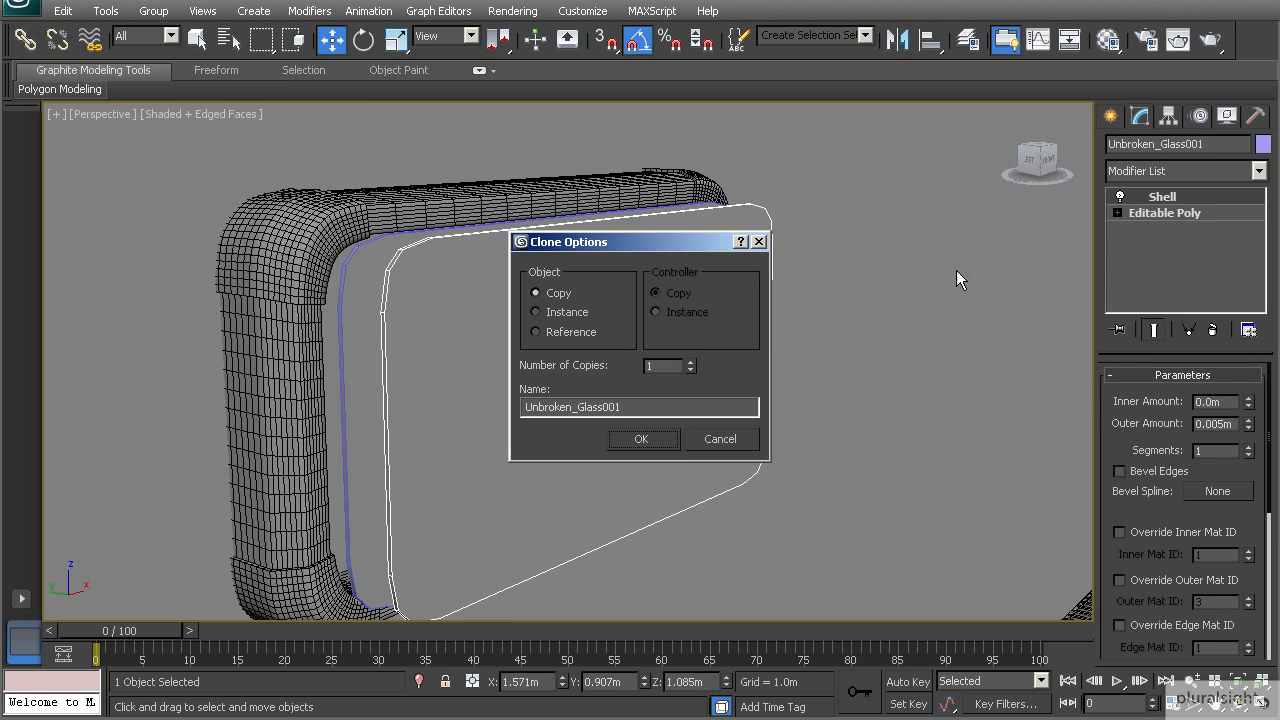
click(639, 438)
right_click(1179, 199)
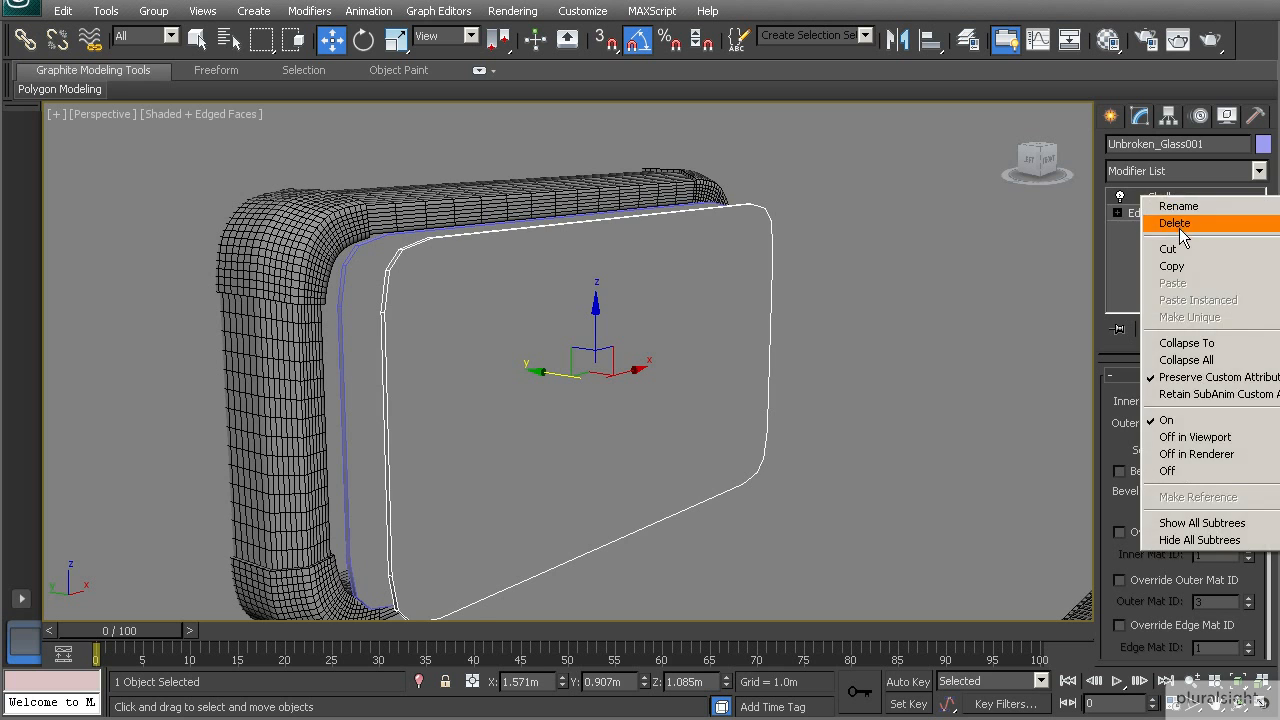
click(1176, 223)
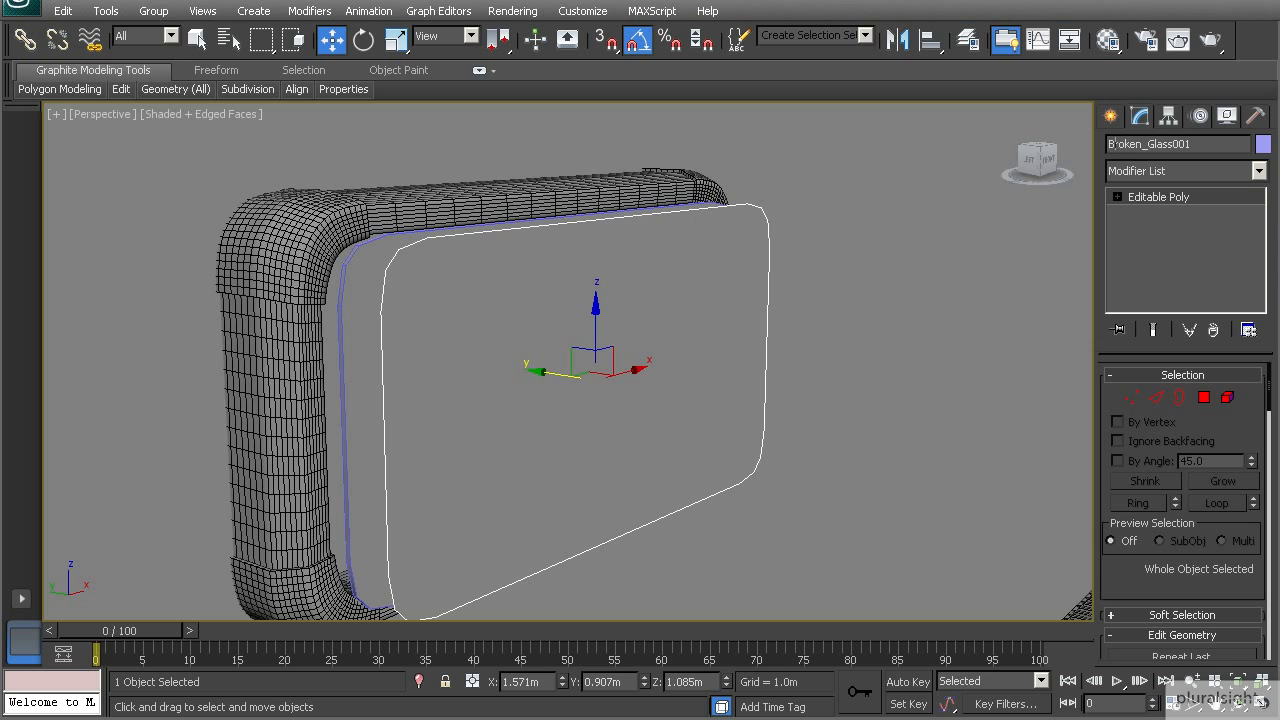
click(1196, 148)
- Cut a jagged line across the lower part of Broken_Glass, from the upper vertex of its left side to the lower-right corner
click(1132, 403)
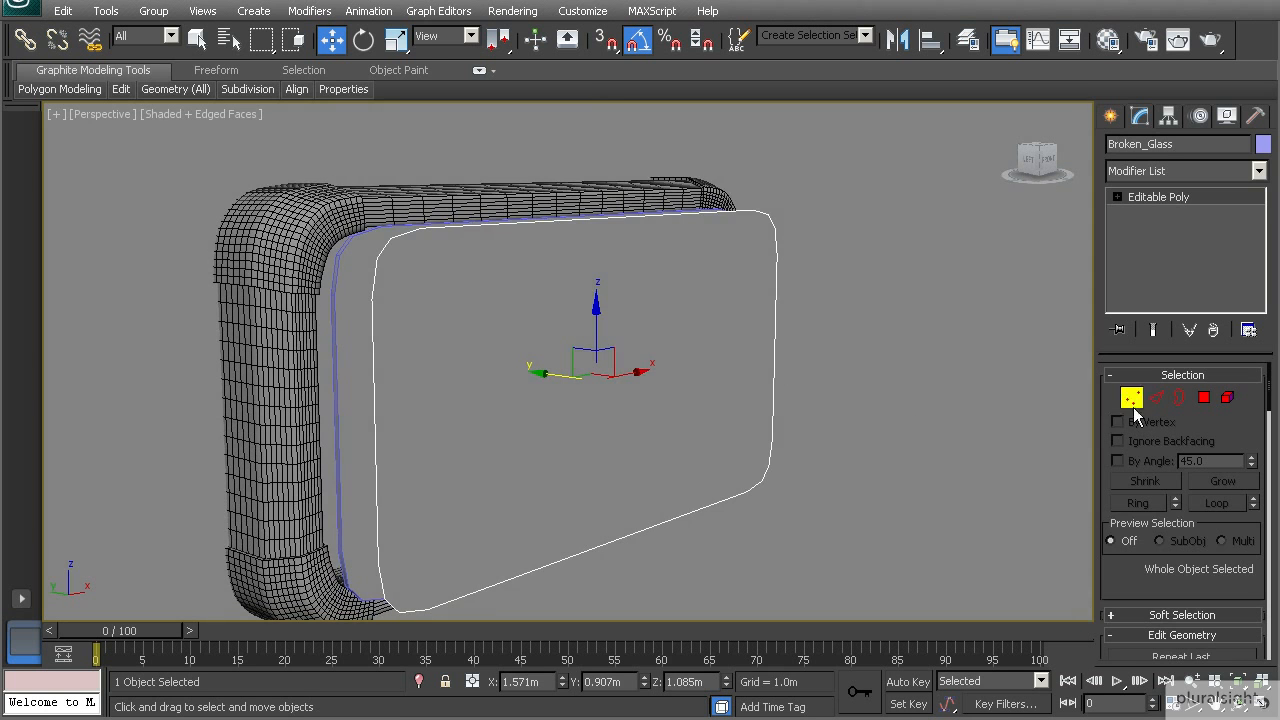
alt+middle_drag(403, 457, 323, 423)
right_click(369, 411)
click(334, 226)
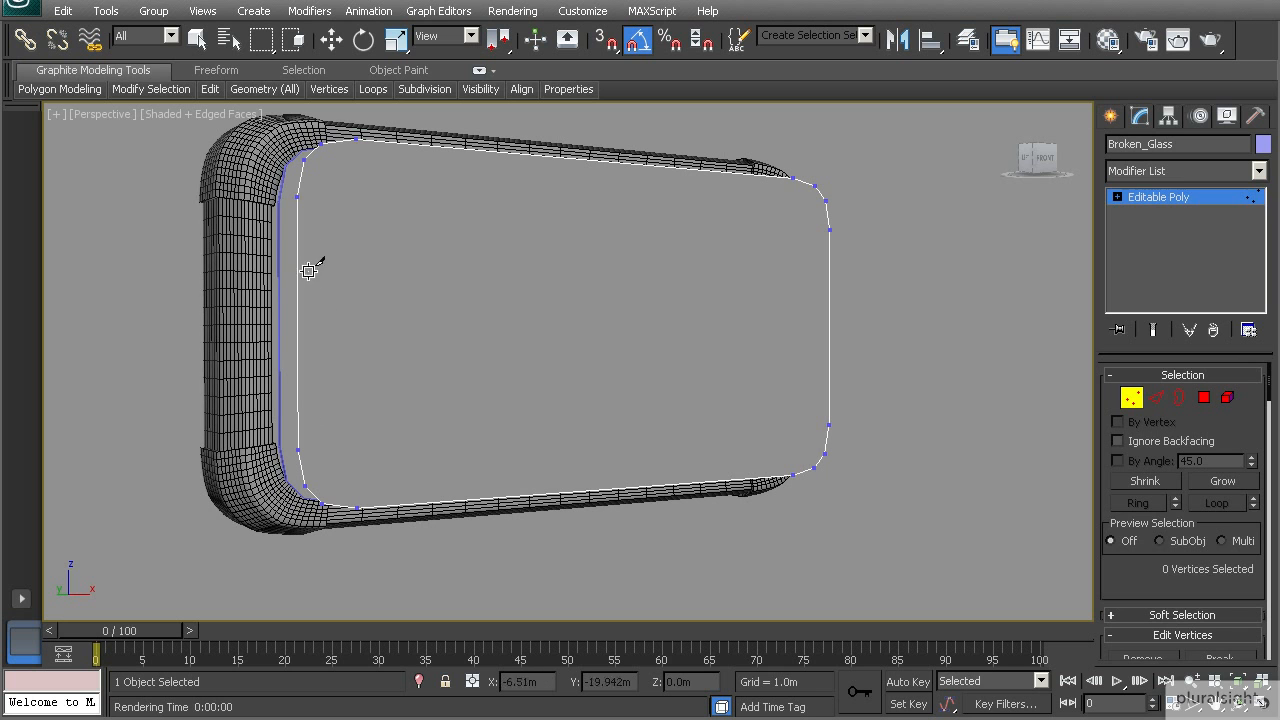
click(297, 197)
click(324, 268)
click(329, 325)
click(349, 324)
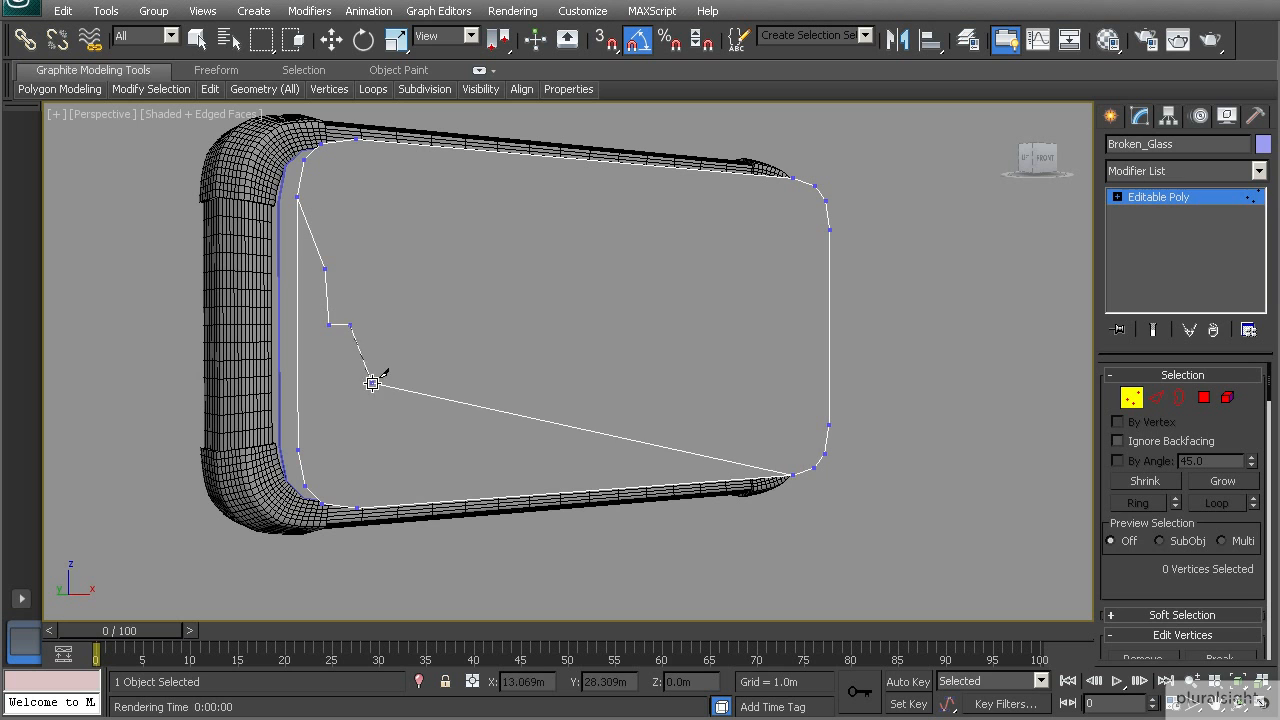
click(362, 371)
click(363, 425)
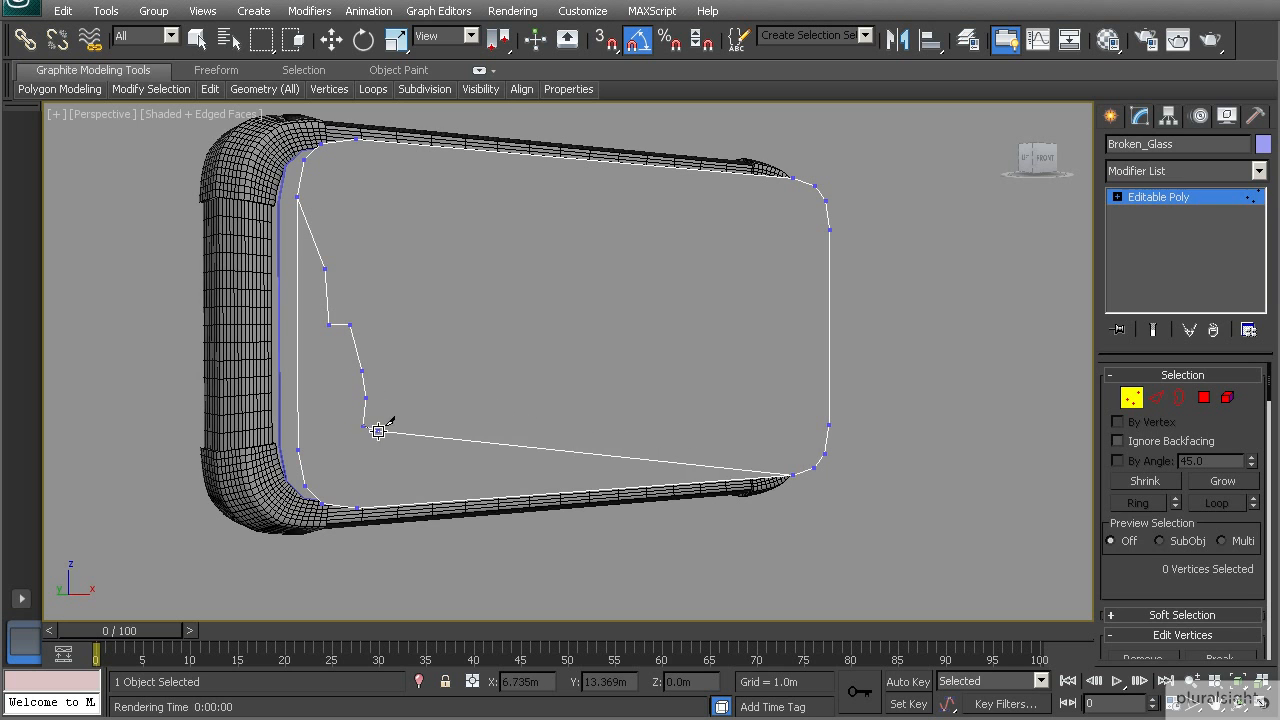
click(377, 411)
click(414, 385)
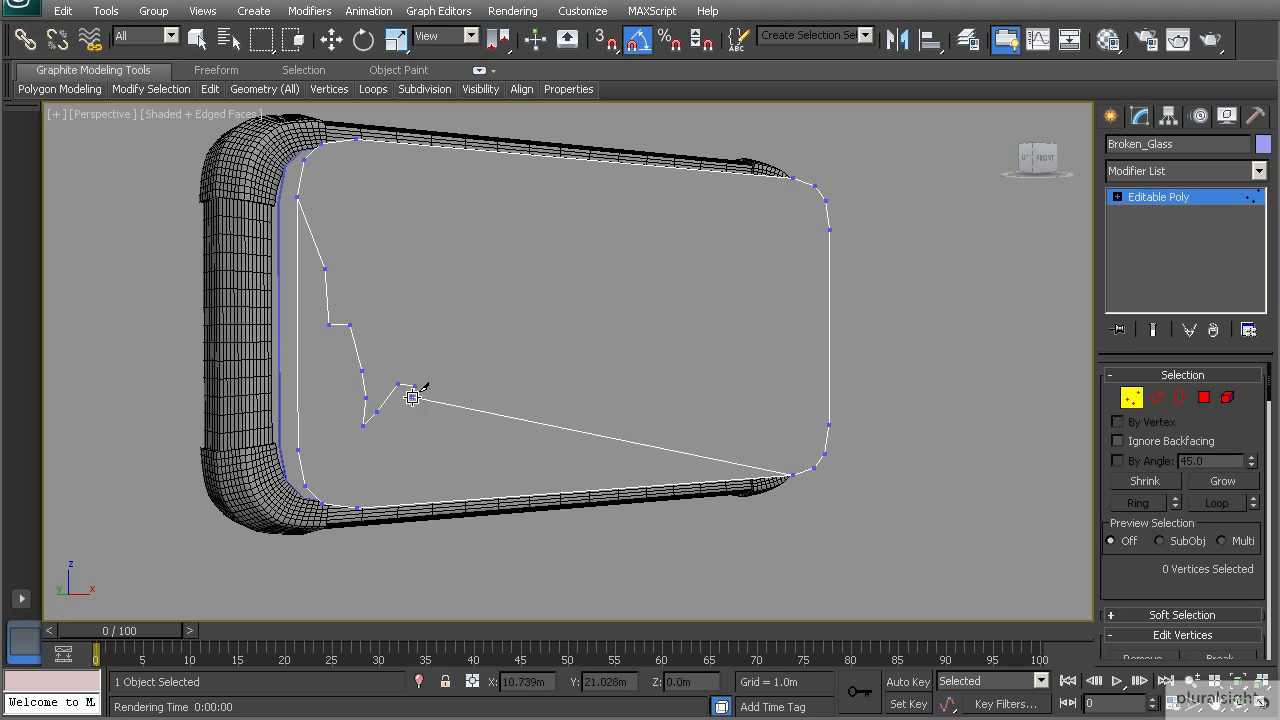
click(409, 428)
click(440, 438)
click(456, 421)
click(475, 384)
click(485, 380)
click(484, 403)
click(496, 408)
click(508, 416)
click(531, 424)
click(547, 446)
click(607, 405)
click(625, 362)
click(642, 387)
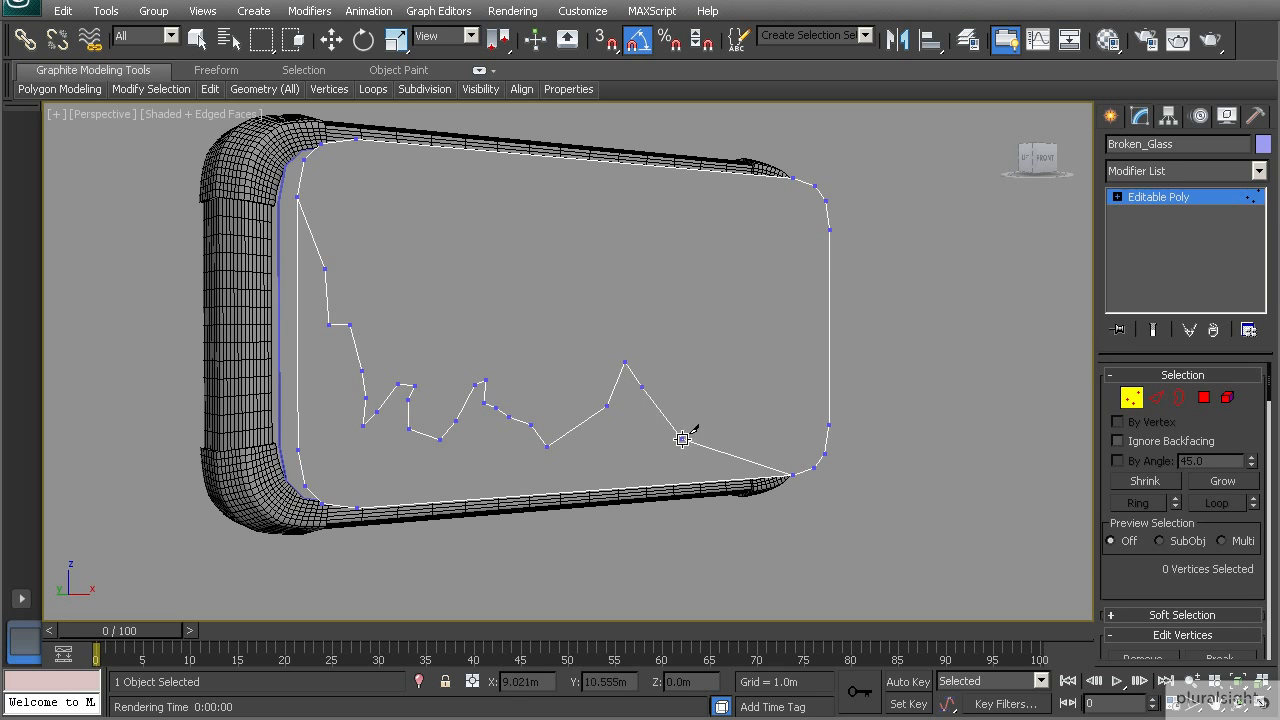
click(651, 422)
click(673, 443)
click(698, 435)
click(719, 410)
click(735, 435)
click(762, 434)
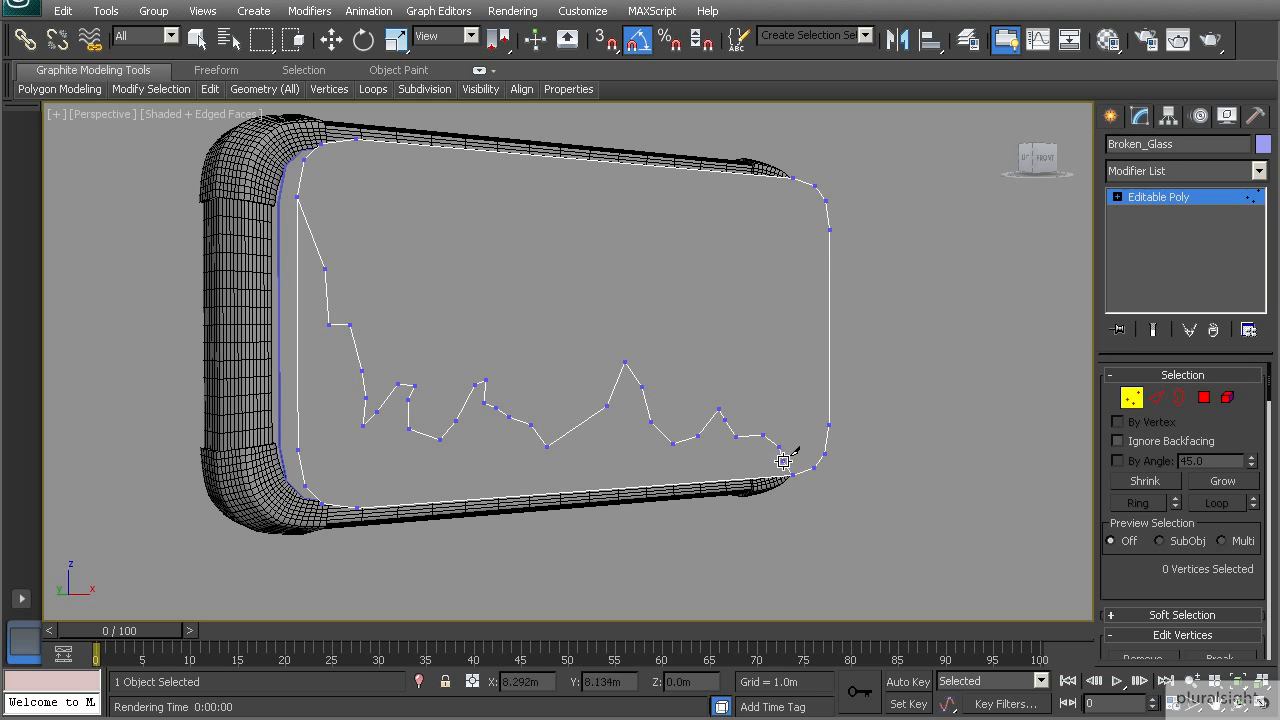
click(794, 472)
right_click(785, 405)
- Cut a jagged, downward-pointing shard outline from the upper edge of Broken_Glass back to its upper-right corner
middle_drag(618, 200, 587, 211)
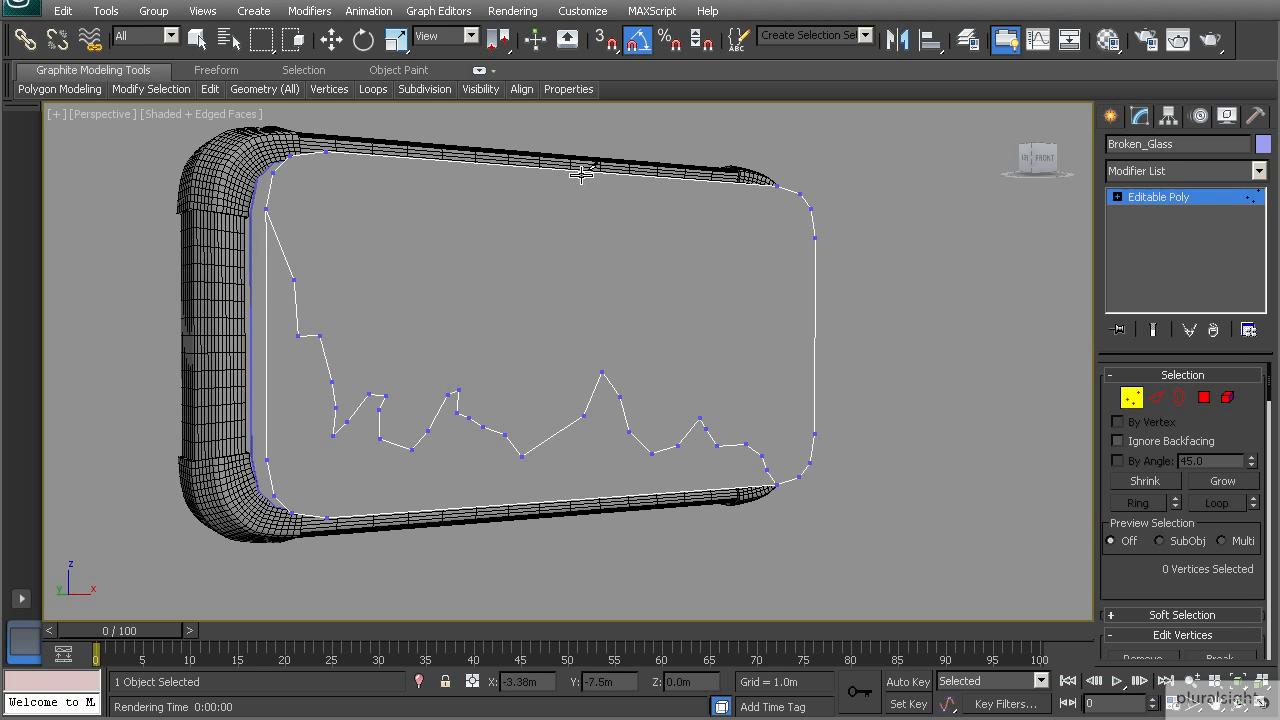
click(582, 174)
click(637, 248)
click(637, 266)
click(631, 296)
click(644, 294)
click(667, 274)
click(664, 243)
click(686, 226)
click(716, 208)
click(780, 184)
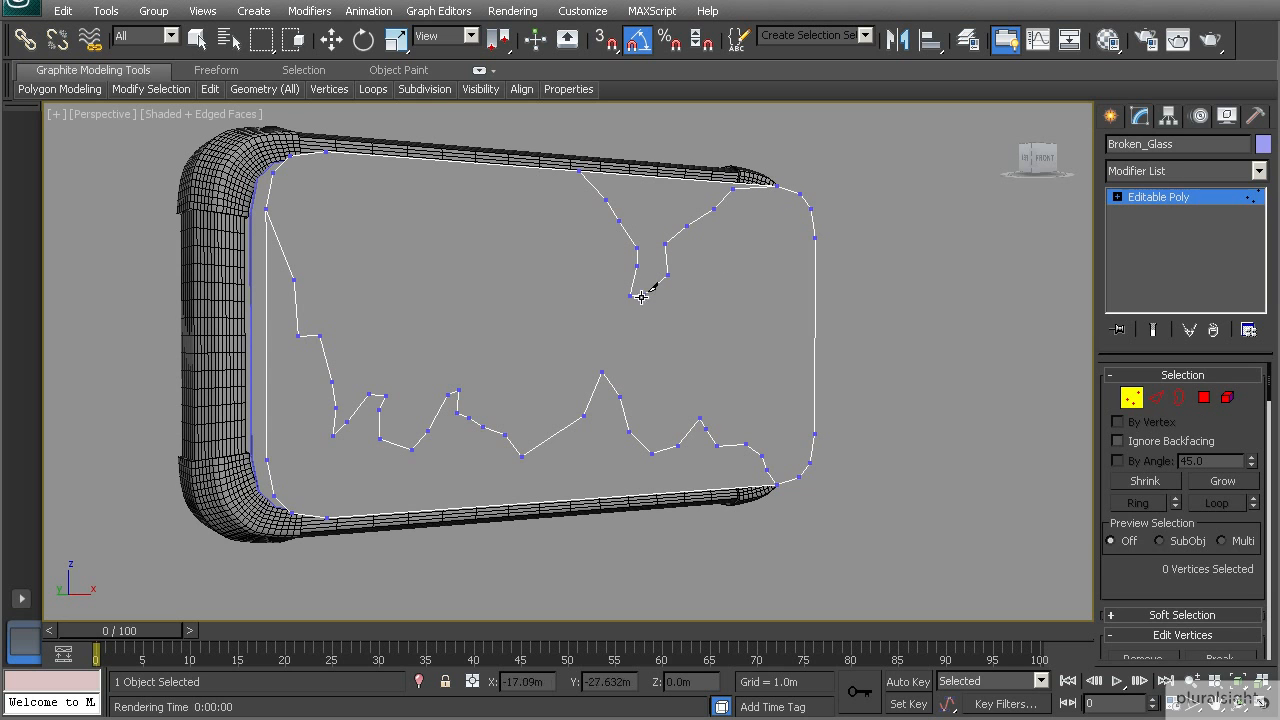
- Reposition the vertices beside the tip of the hanging shard to sharpen its outline
key(w)
click(646, 288)
drag(667, 261, 677, 237)
- Delete the large middle polygon of Broken_Glass, keeping only the jagged lower piece and the hanging shard
click(1204, 398)
click(474, 286)
key(ctrl+d)
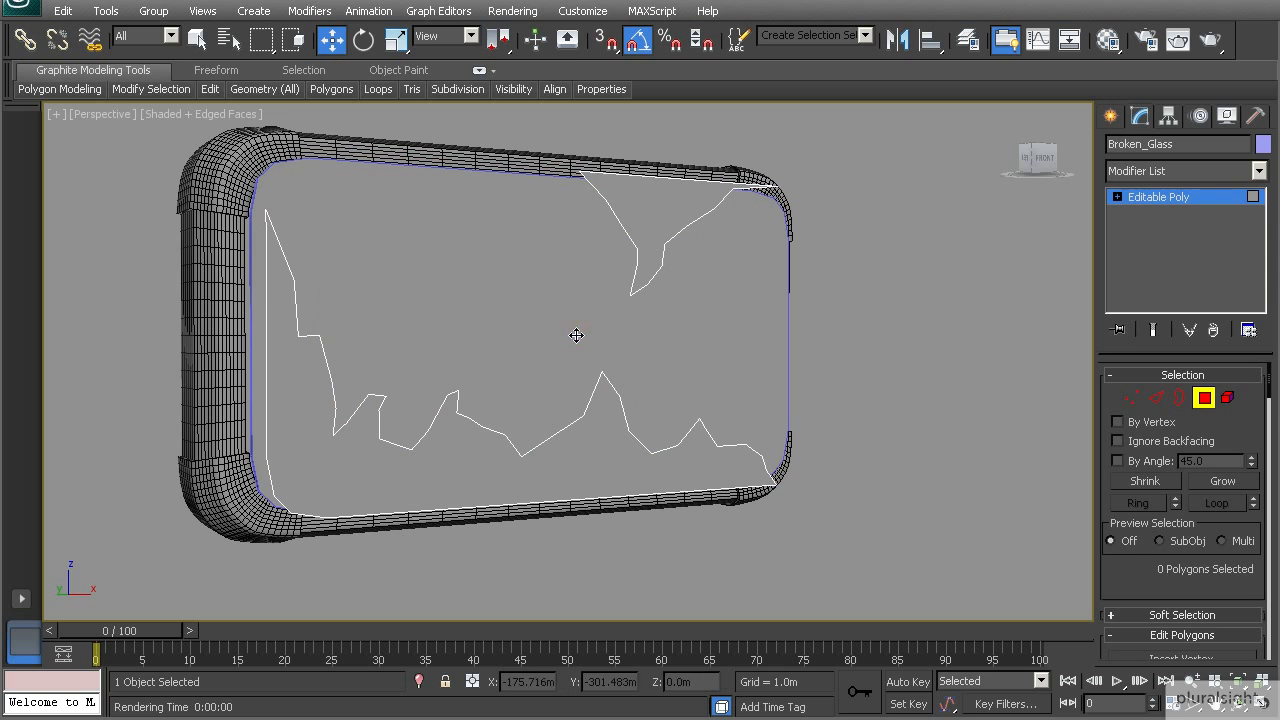
click(1204, 398)
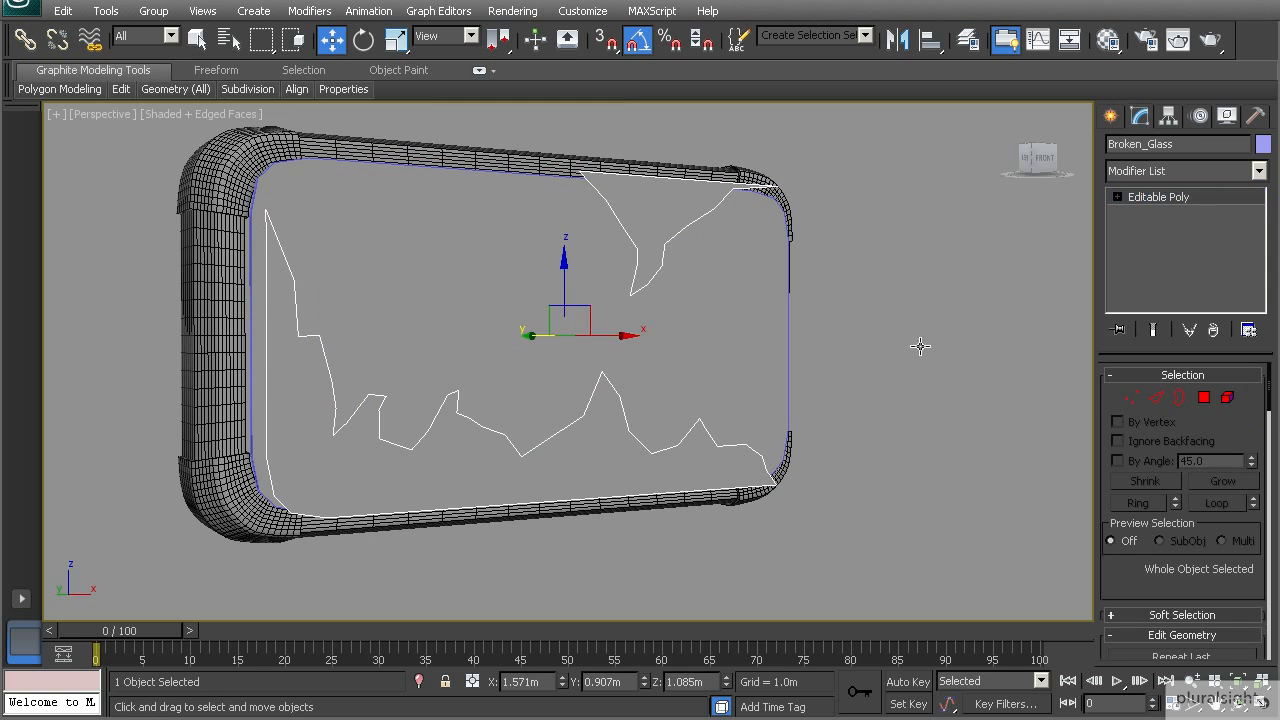
- Add a Shell modifier to Broken_Glass to give the jagged pieces thickness
alt+middle_drag(920, 346, 877, 346)
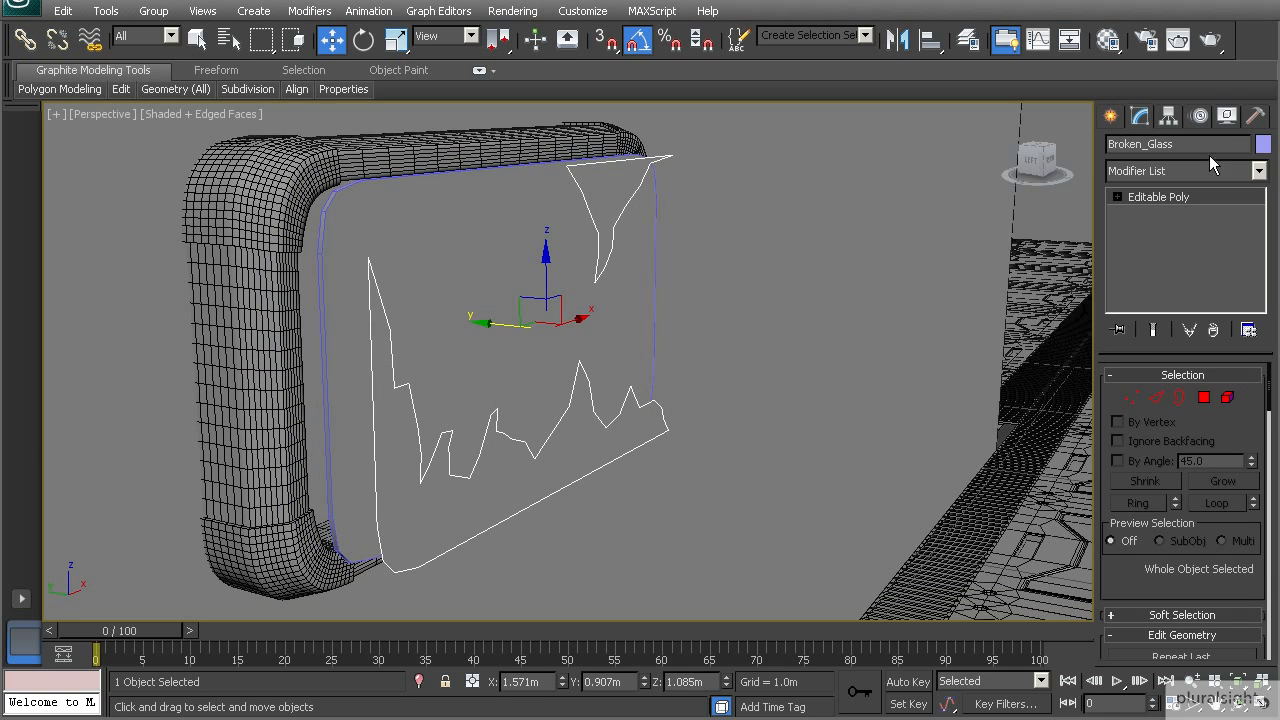
click(1259, 171)
drag(1261, 212, 1261, 620)
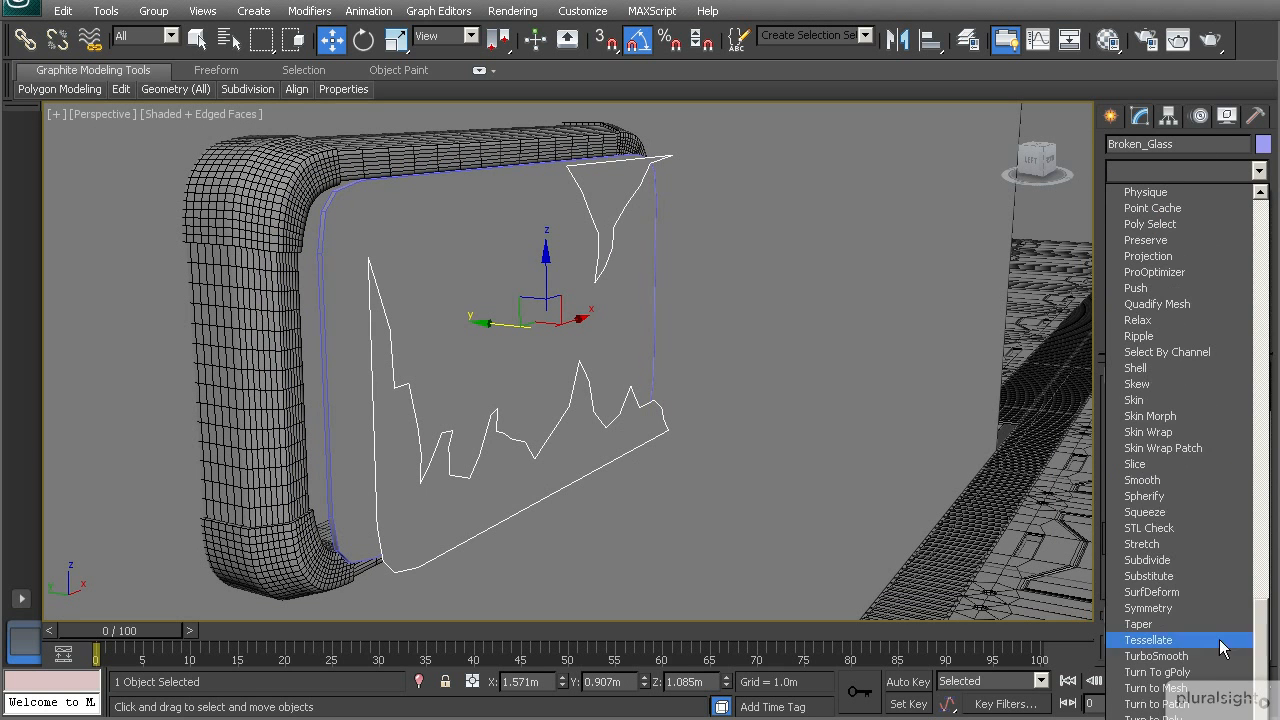
click(1108, 375)
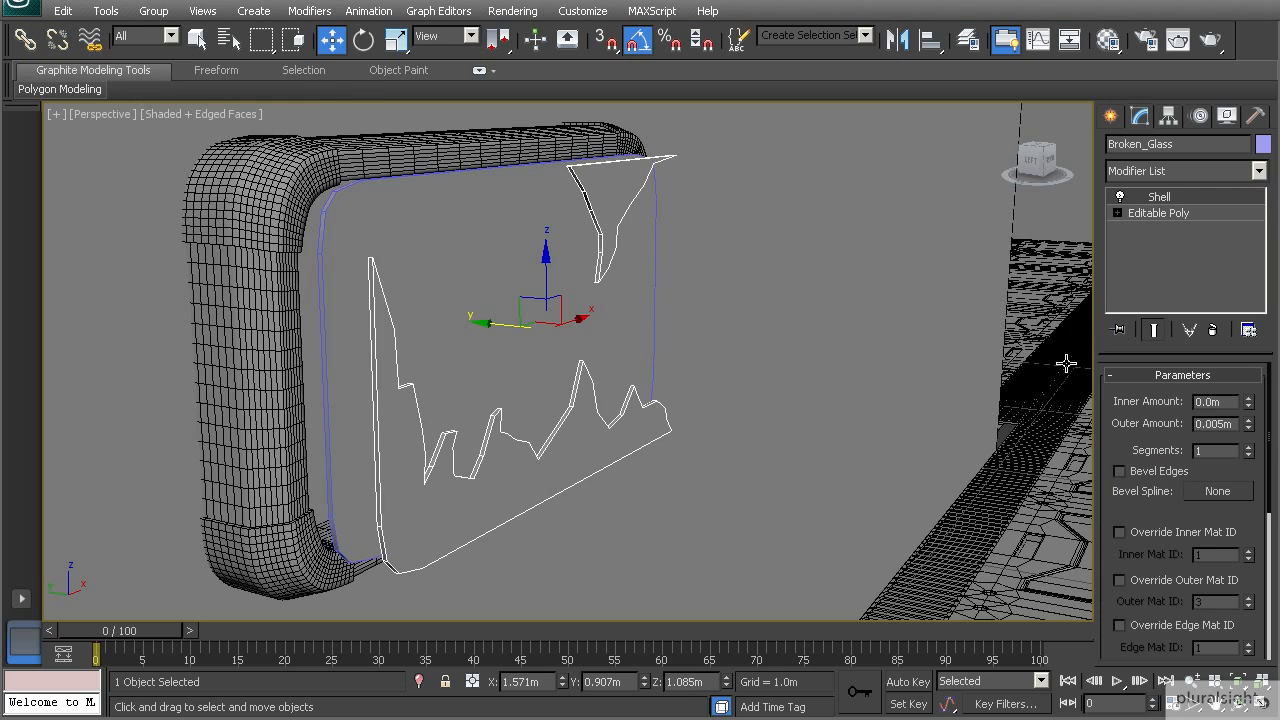
- Move Unbroken_Glass forward out of the frame along Y to about 0.675 m and hide it
alt+middle_drag(599, 349, 688, 405)
click(437, 274)
right_click(688, 405)
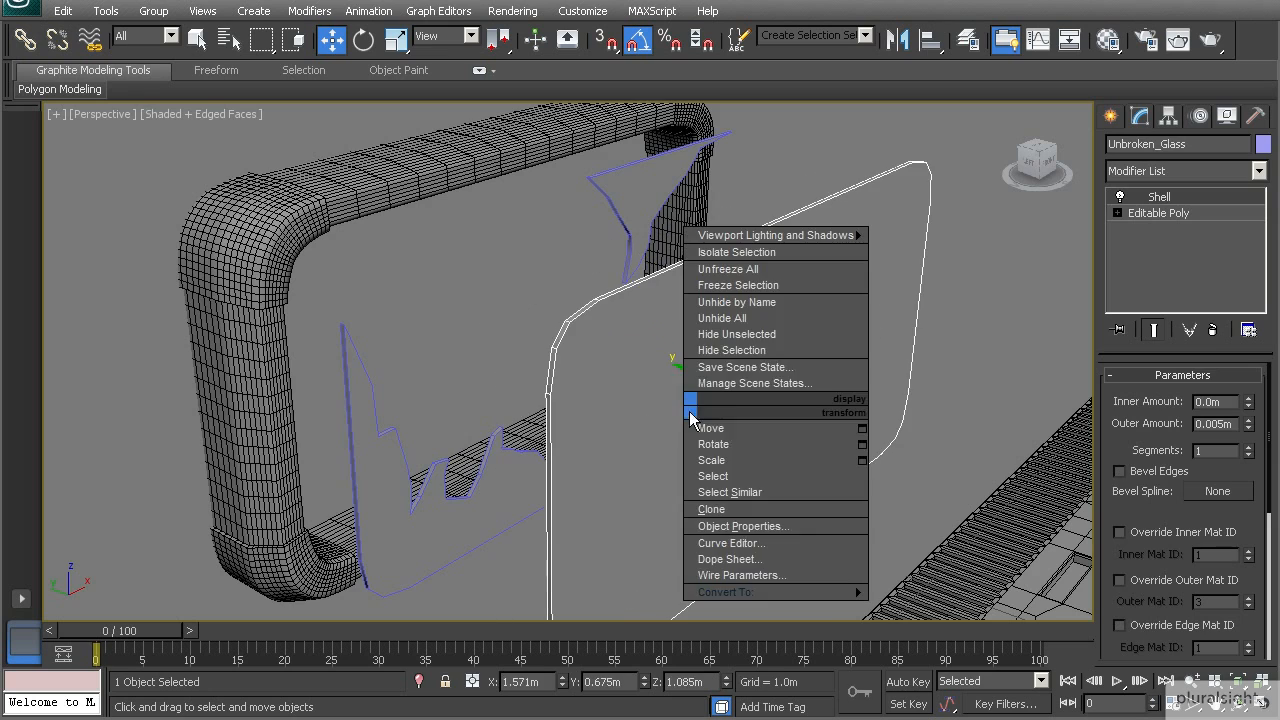
click(731, 350)
- Select Broken_Glass and move it back along Y into the frame's opening
alt+middle_drag(567, 418, 551, 408)
click(572, 452)
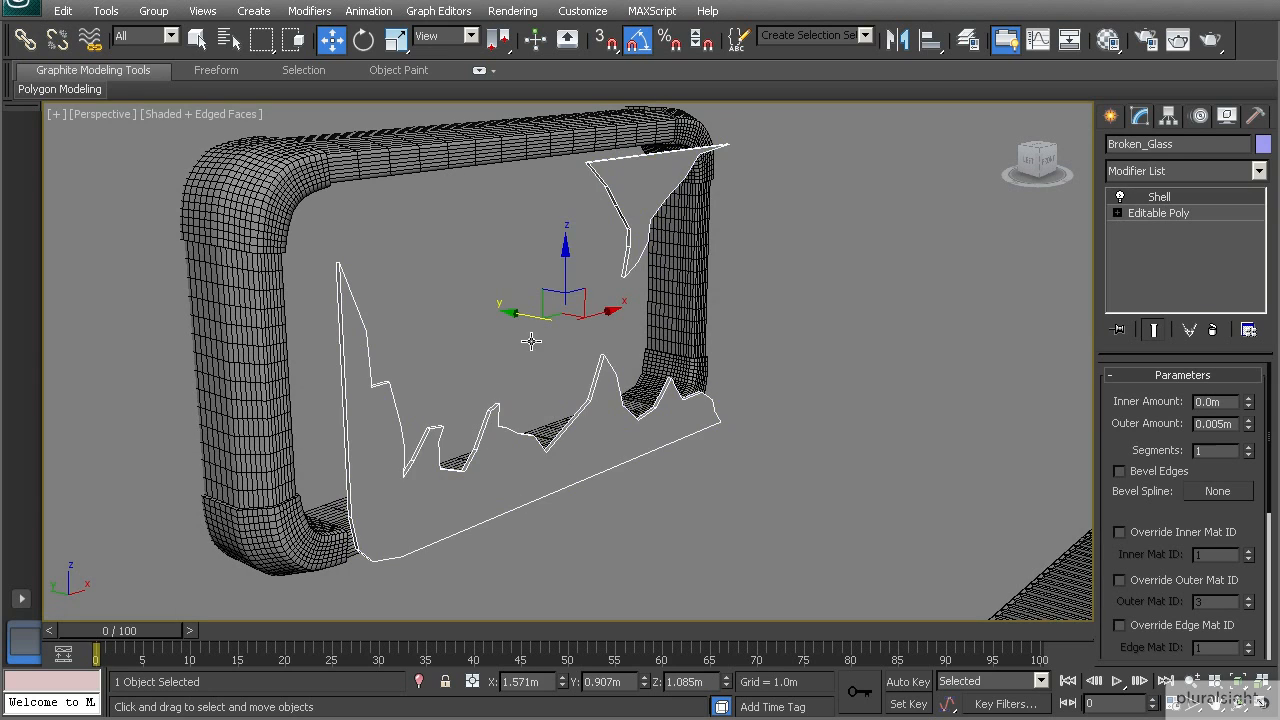
drag(531, 341, 464, 321)
alt+middle_drag(472, 331, 520, 378)
- Change the object colour of Broken_Glass to black and clear its selection
scroll(489, 351, down, 4)
click(1263, 145)
click(971, 576)
click(919, 641)
click(843, 443)
alt+middle_drag(843, 443, 601, 392)
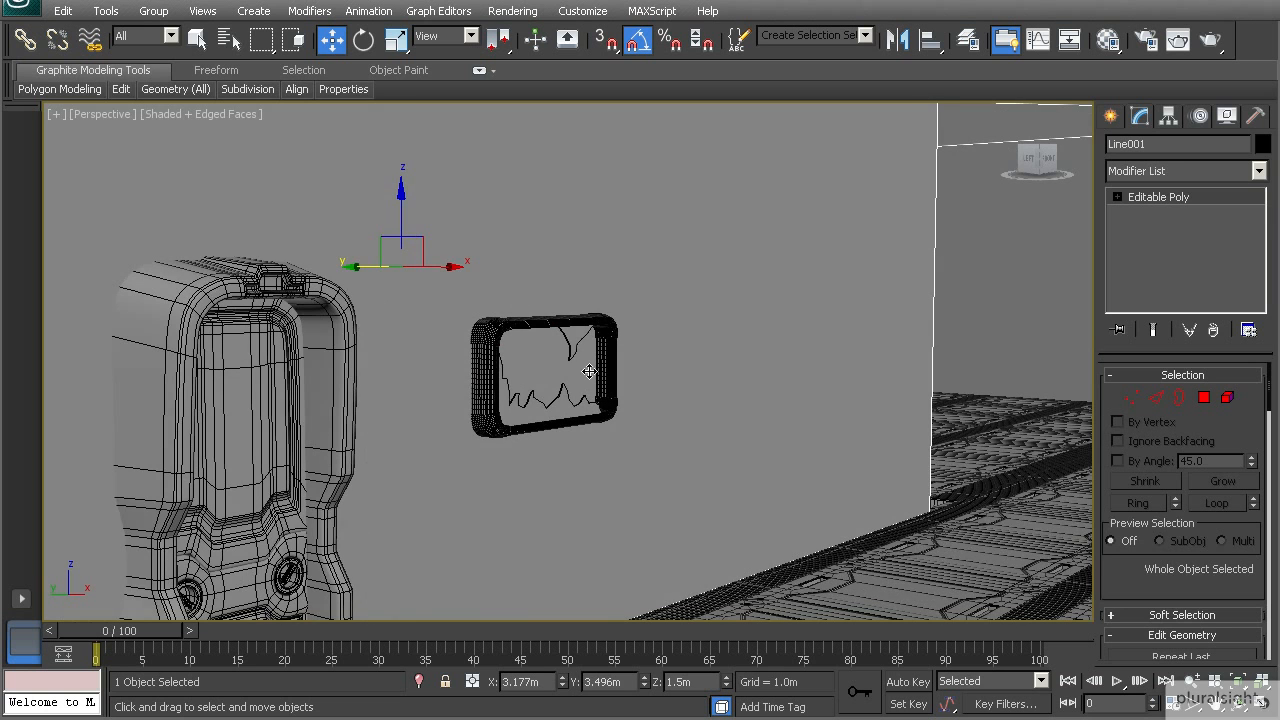
middle_drag(367, 353, 572, 364)
scroll(464, 357, up, 3)
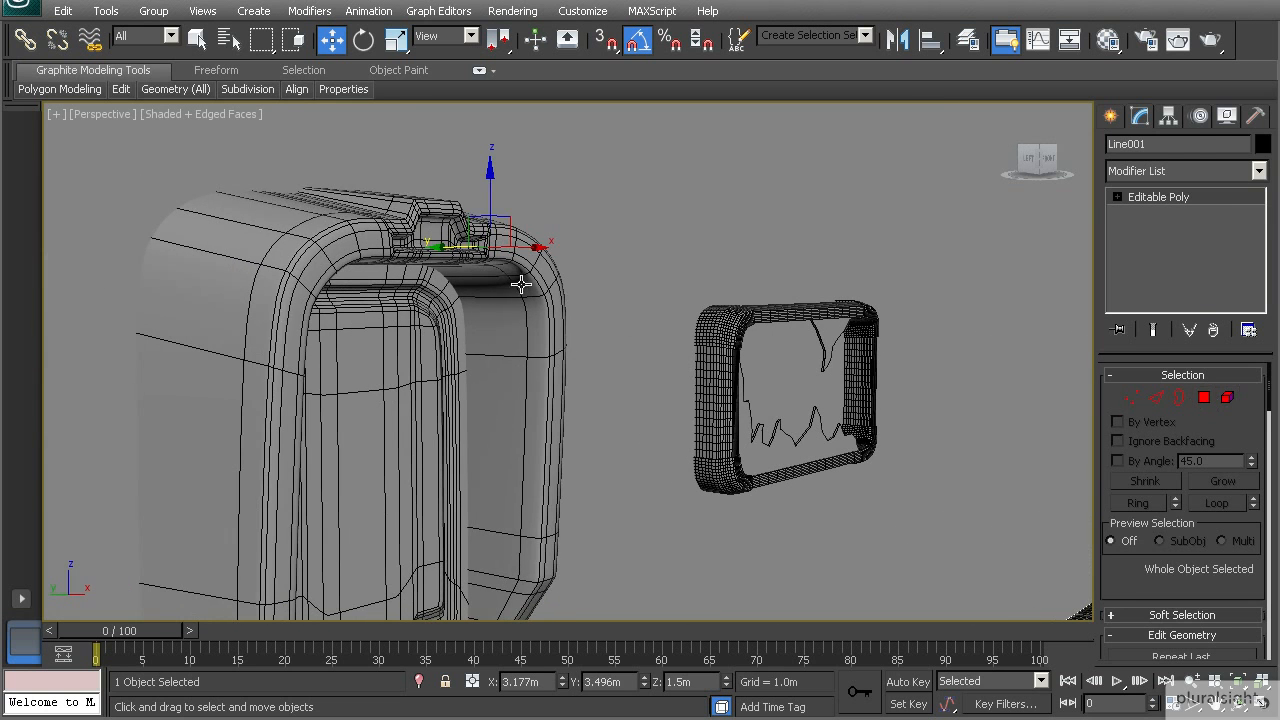
- Clone the four front polygons around the upper-left corner of Sci_Fi_Door_Frame to a new object named Door_Frame_Corner_Cap
click(521, 284)
click(1183, 217)
click(1204, 397)
click(298, 310)
ctrl+click(305, 279)
ctrl+click(327, 257)
ctrl+click(367, 241)
alt+middle_drag(304, 263, 347, 321)
scroll(309, 282, up, 2)
scroll(347, 321, down, 2)
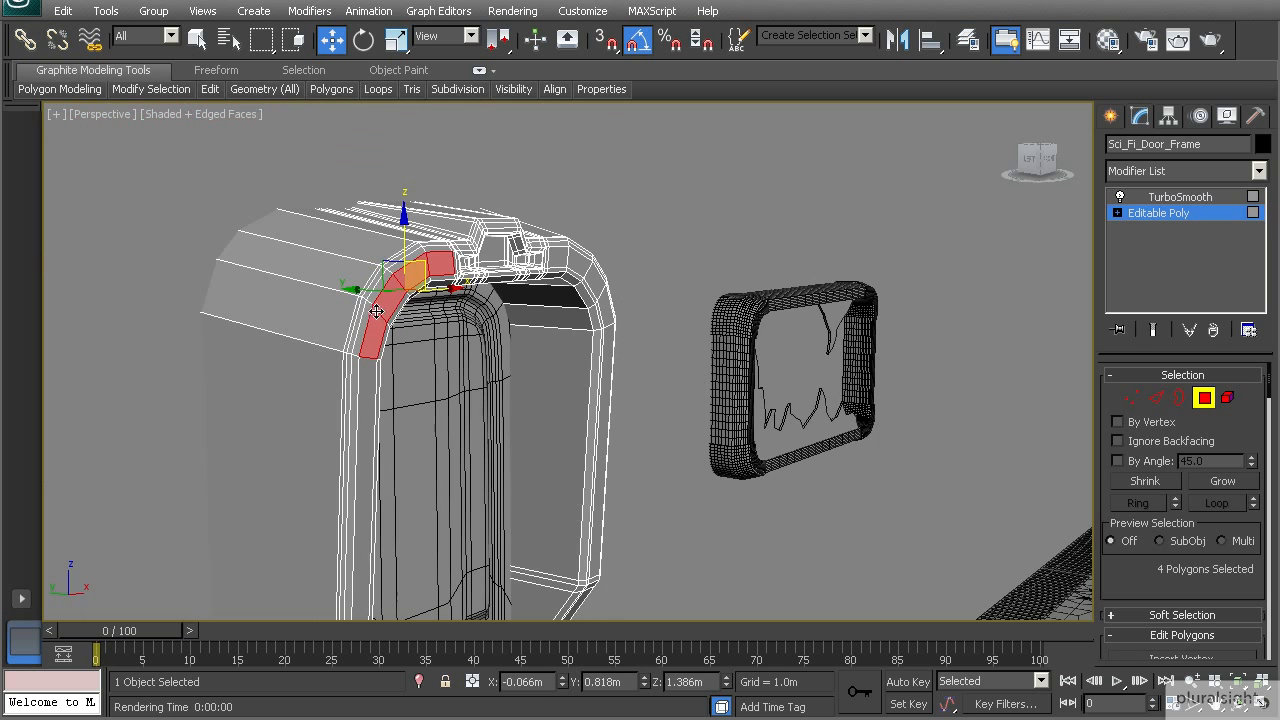
drag(361, 291, 370, 292)
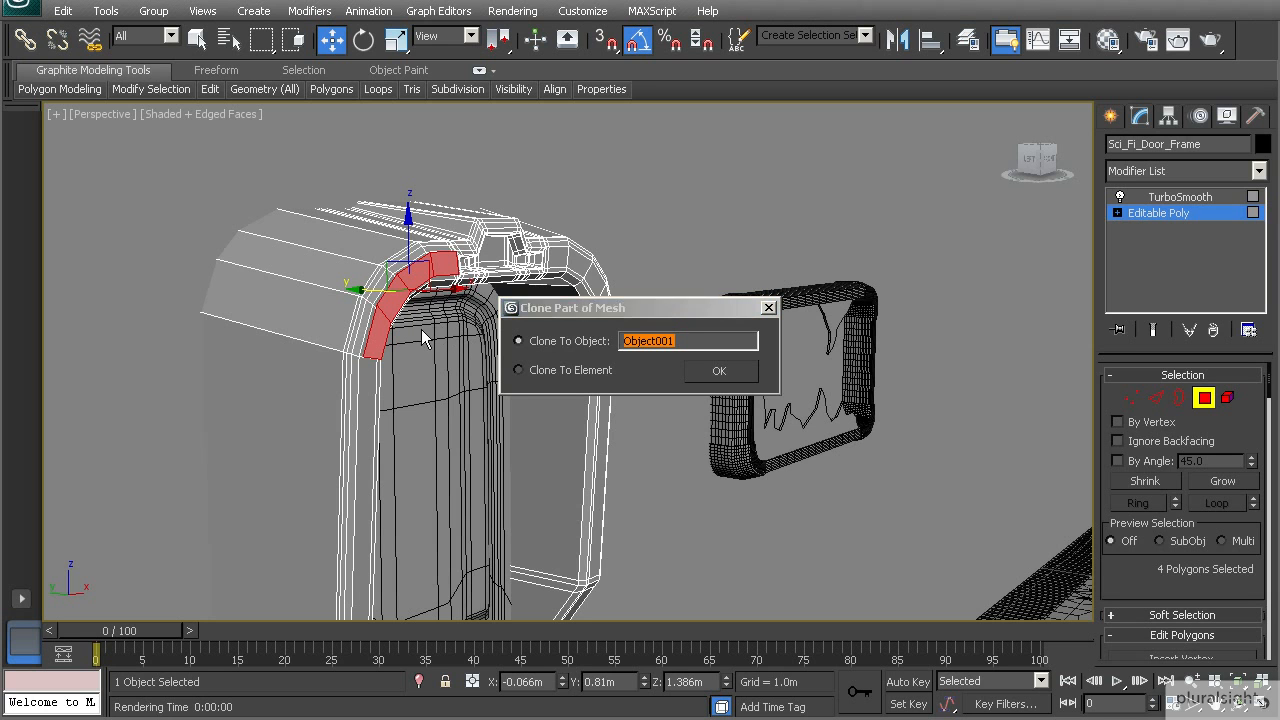
text(Door_Frame_Corner_Cap)
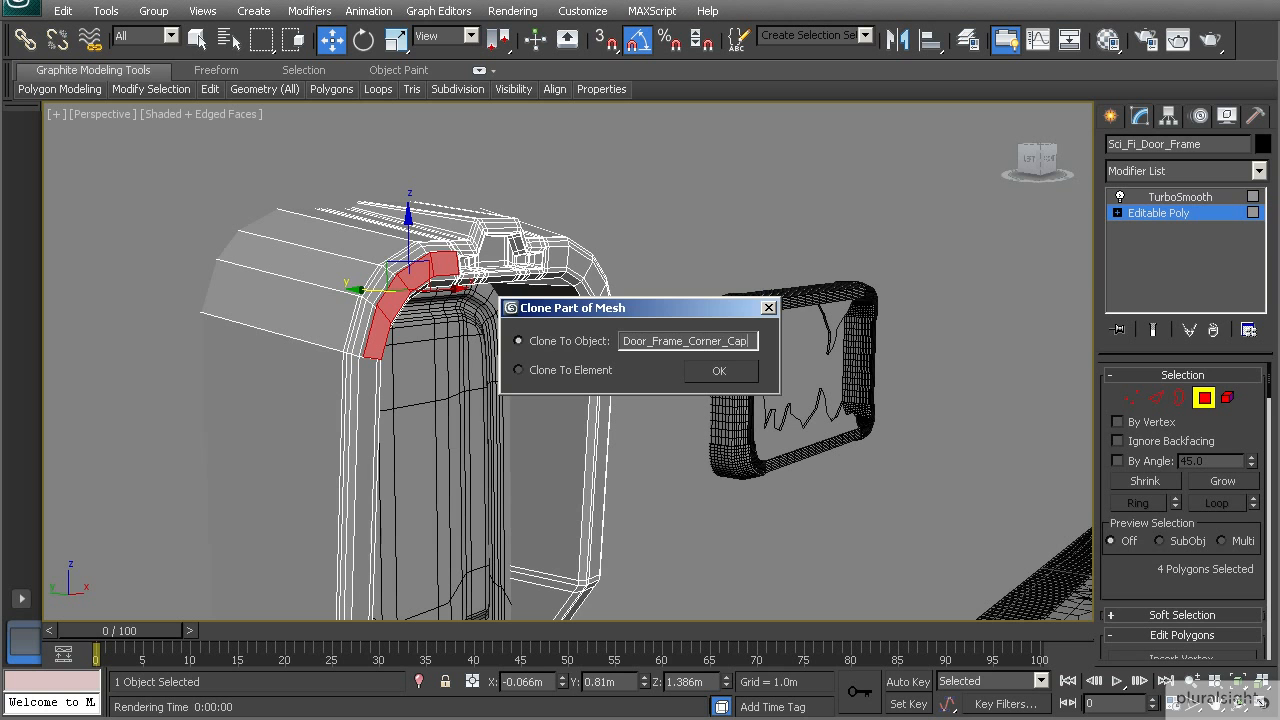
key(Return)
click(681, 342)
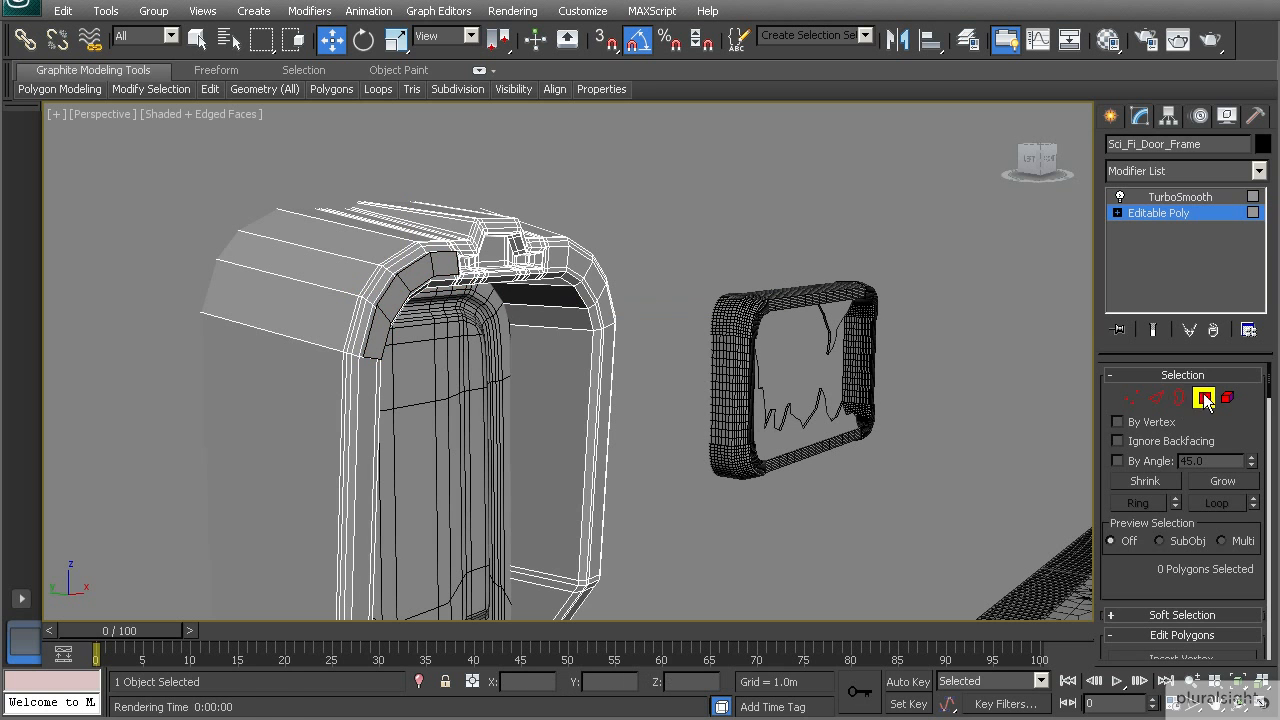
- Select Door_Frame_Corner_Cap and center its pivot to the object
click(1204, 397)
click(416, 295)
scroll(425, 301, up, 5)
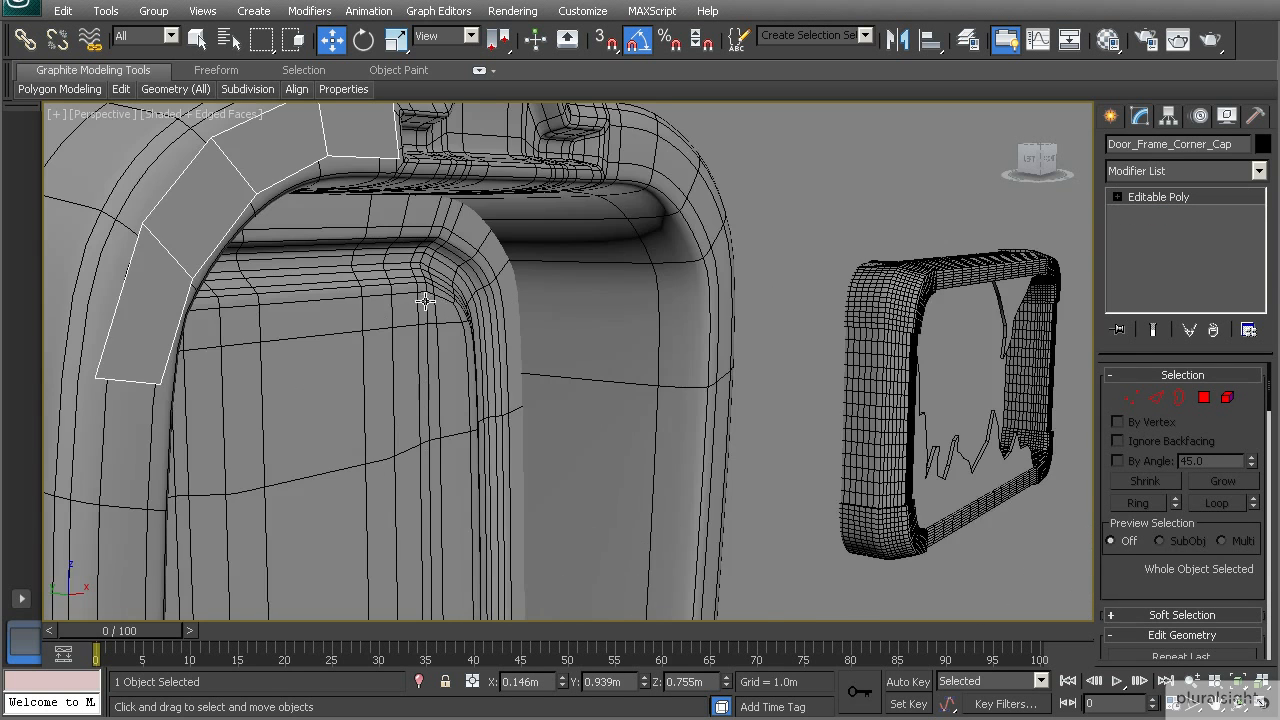
middle_drag(425, 301, 513, 301)
alt+middle_drag(444, 281, 503, 287)
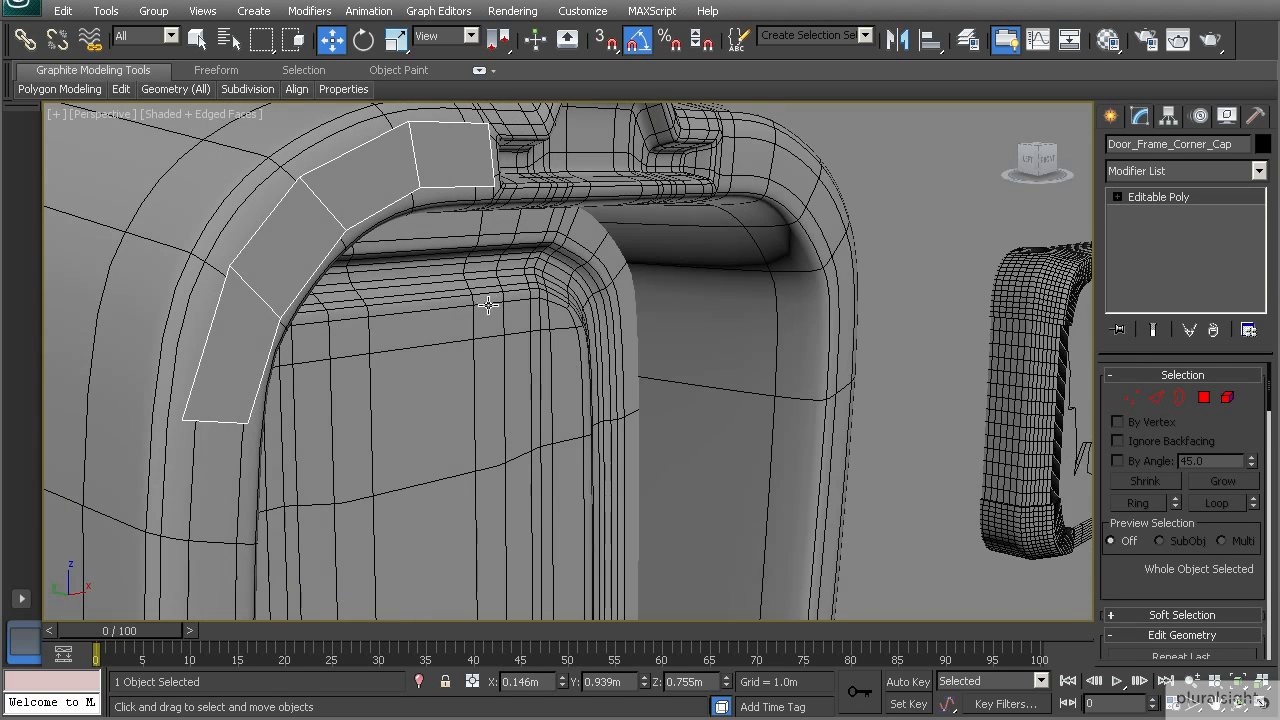
scroll(423, 316, down, 4)
scroll(438, 358, down, 3)
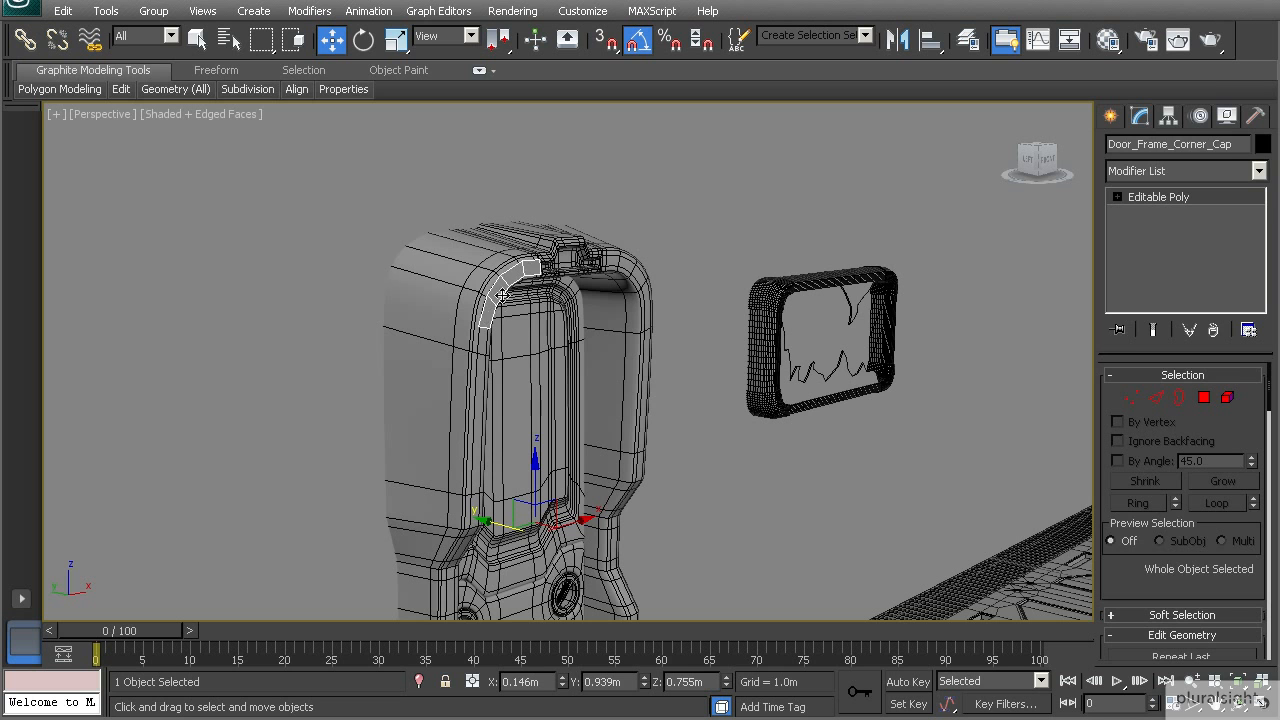
click(1168, 118)
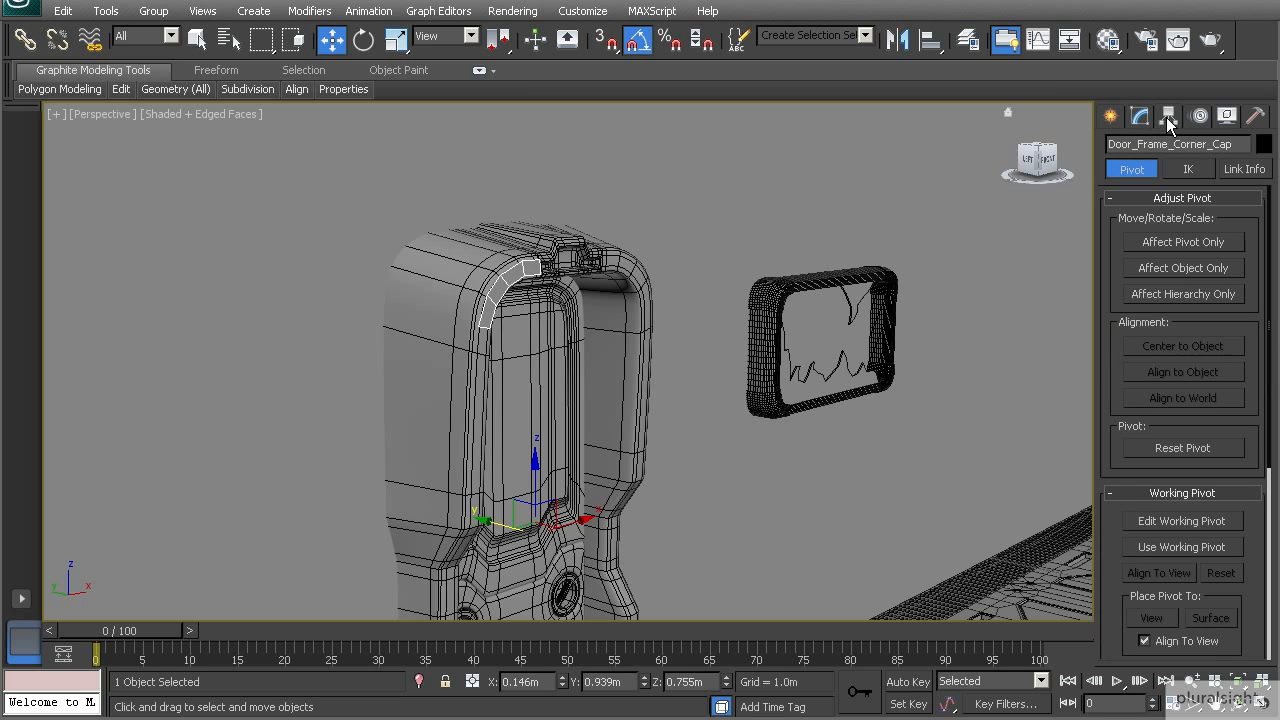
click(1176, 250)
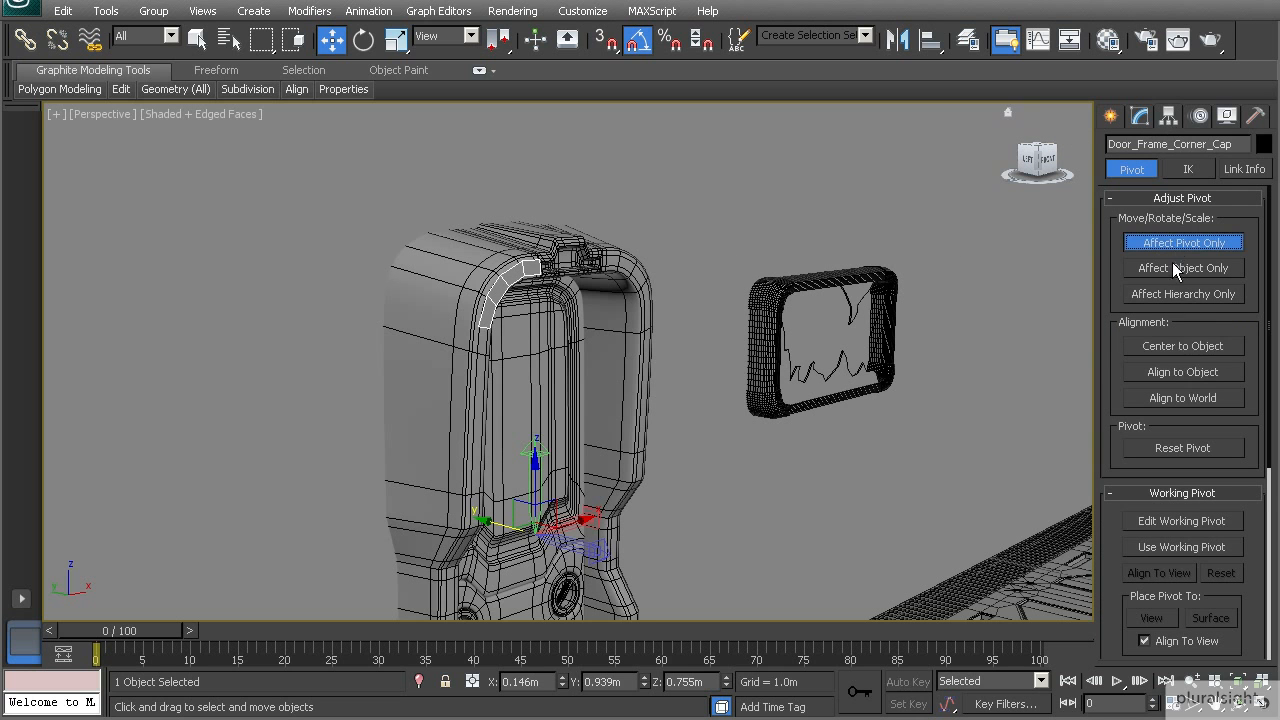
click(1183, 346)
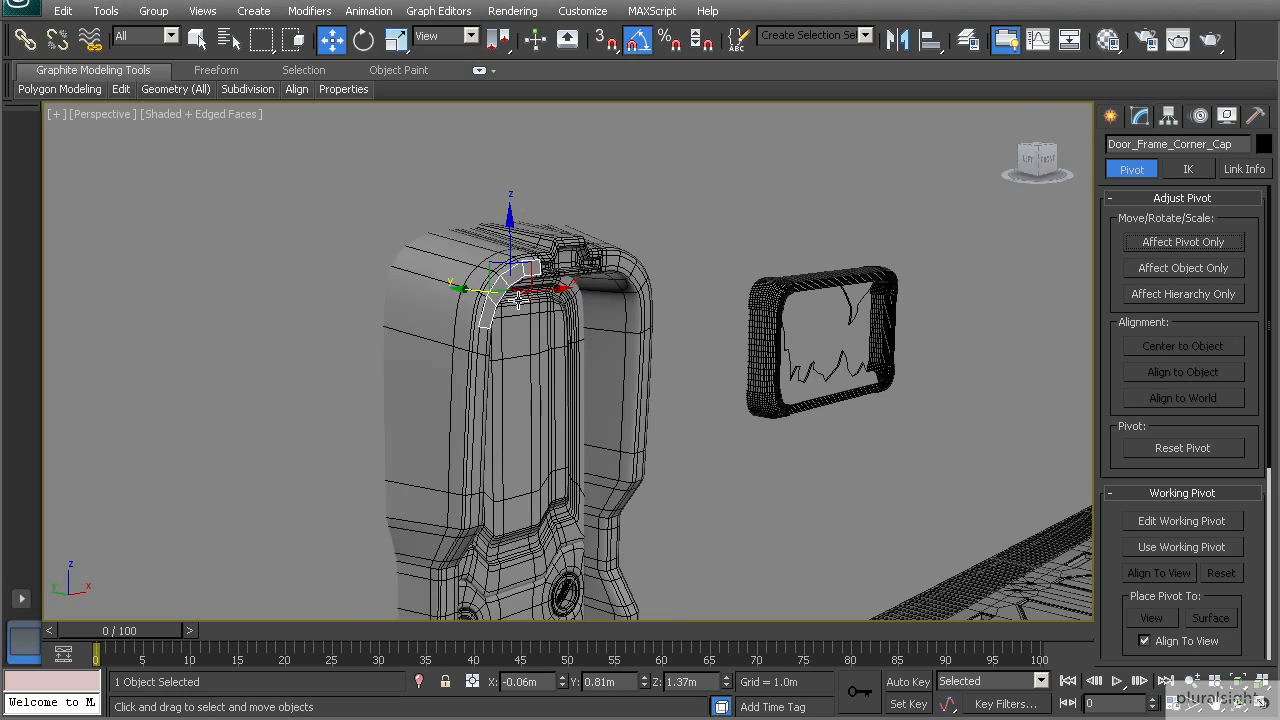
- Select Broken_Glass and center its pivot to the object
scroll(516, 303, up, 3)
alt+middle_drag(464, 256, 760, 312)
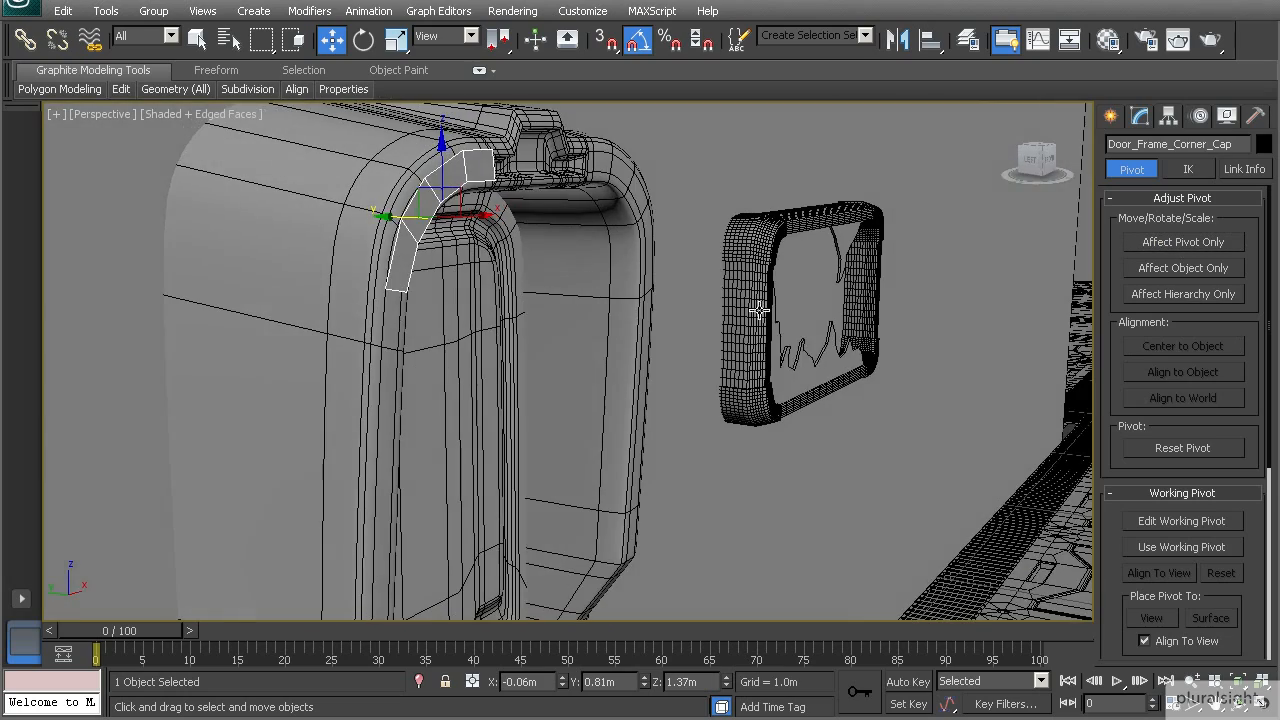
click(817, 362)
alt+middle_drag(817, 362, 600, 335)
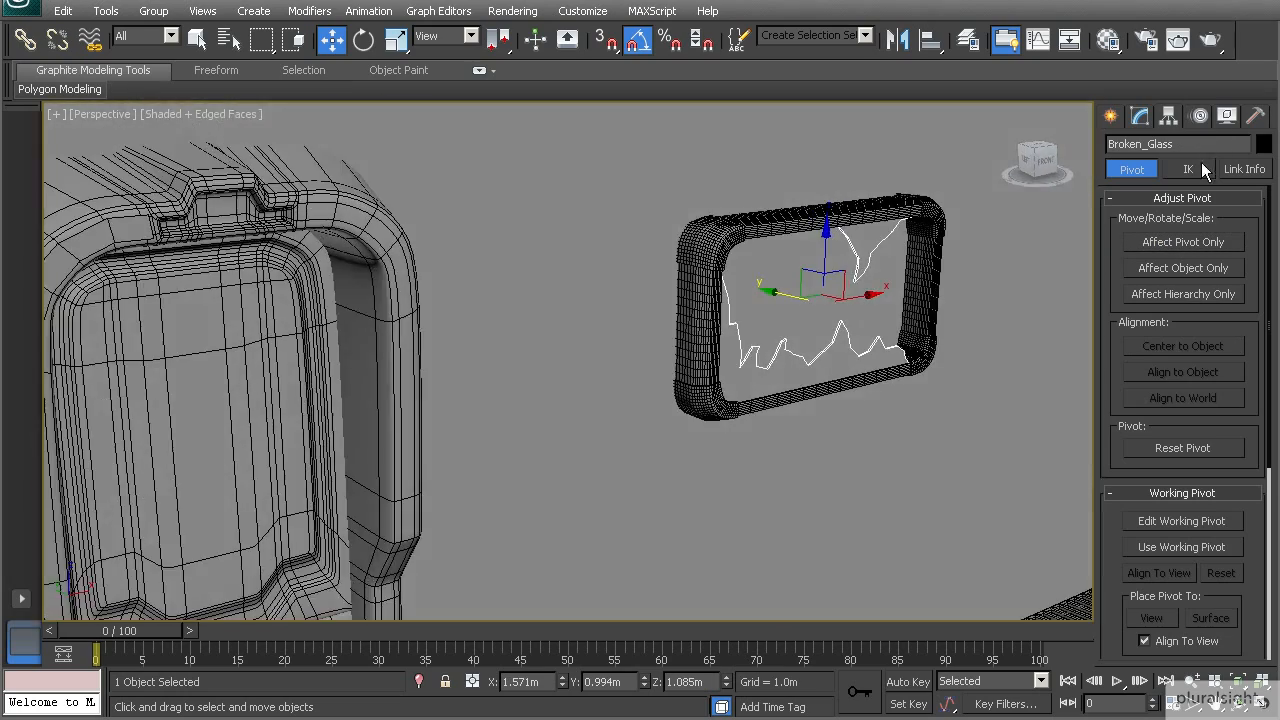
click(1178, 243)
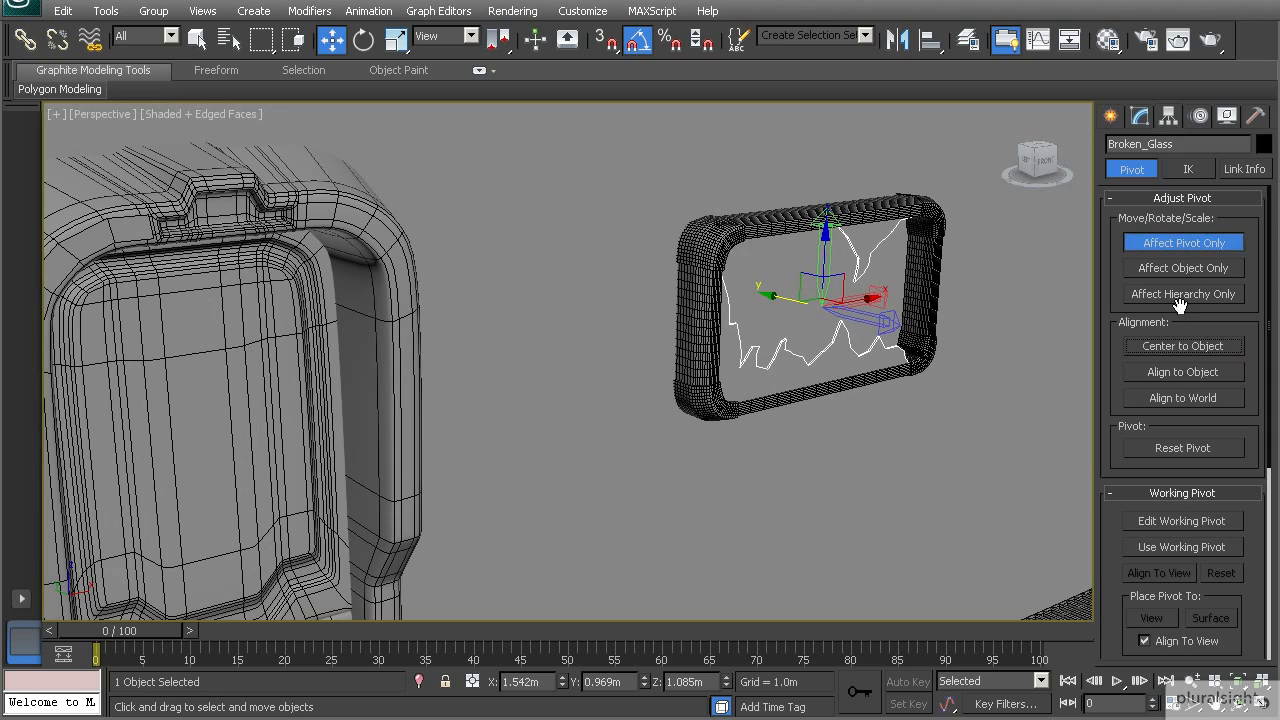
- In the Front view, extend Door_Frame_Corner_Cap's diagonal outer edge into a new flap, about 0.018 m outward in each direction
click(1140, 116)
alt+middle_drag(423, 374, 447, 272)
click(422, 272)
scroll(440, 277, up, 3)
middle_drag(347, 187, 367, 246)
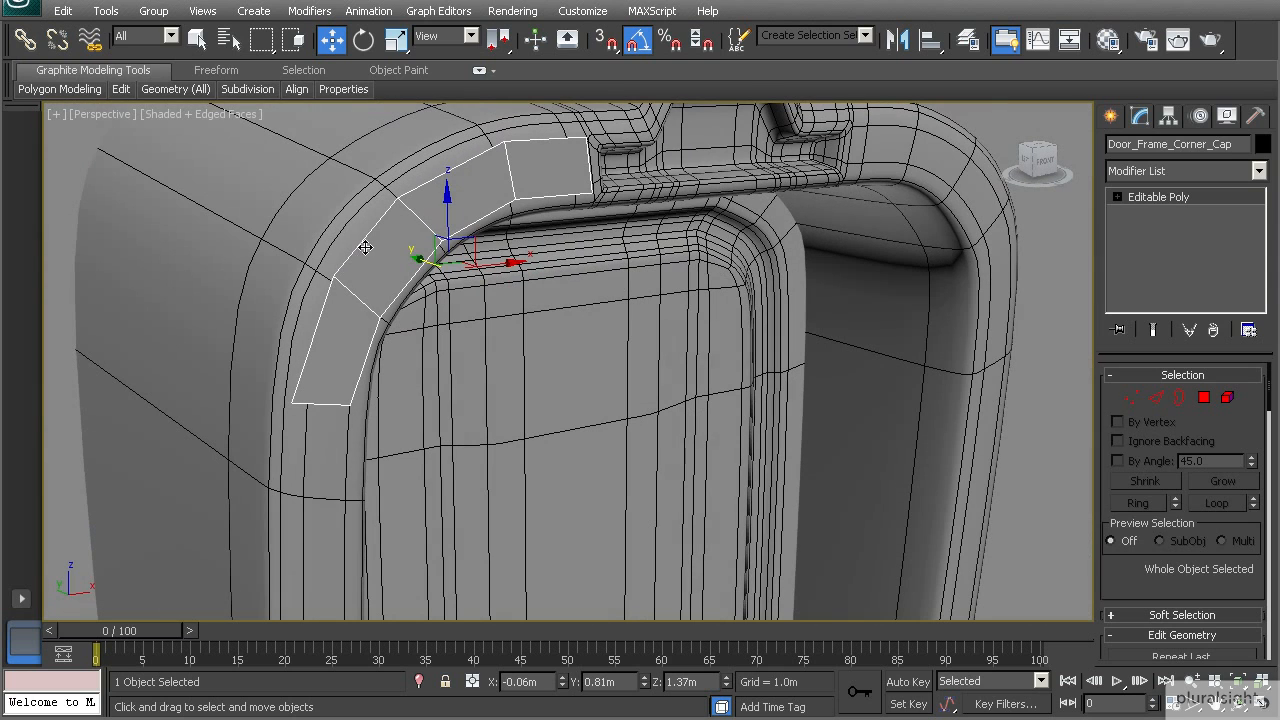
key(2)
click(367, 238)
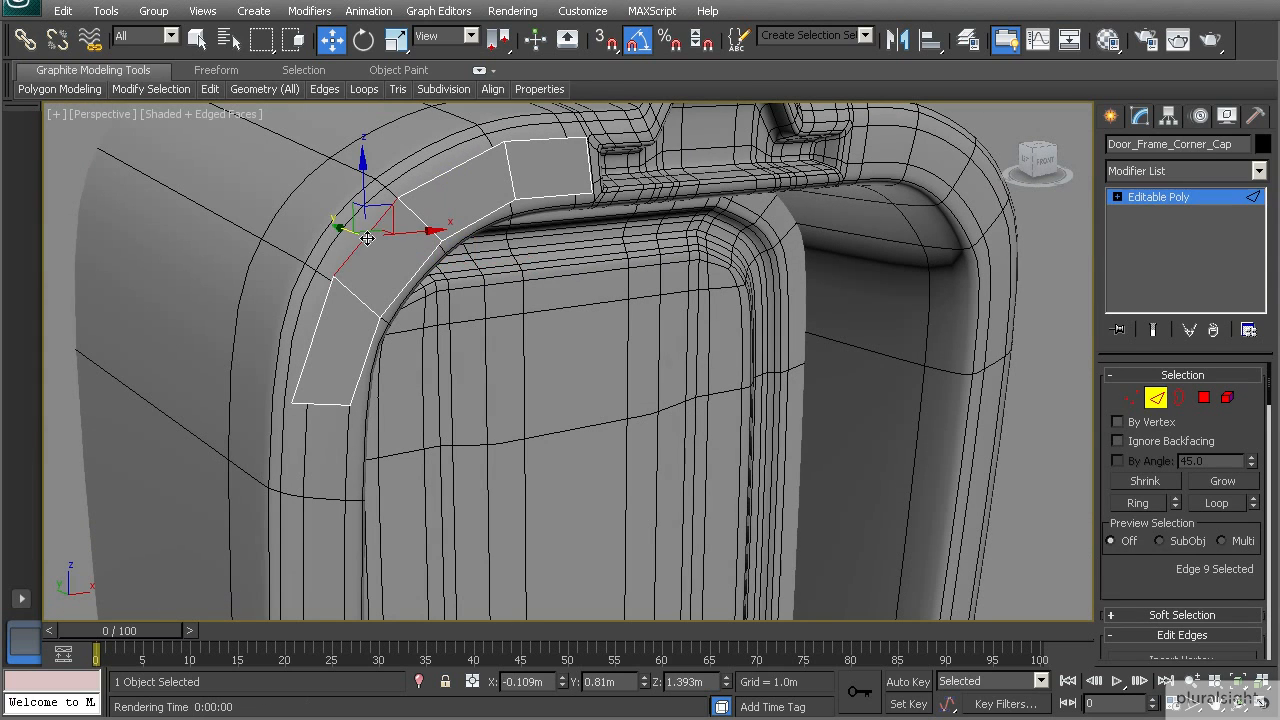
key(f)
key(z)
key(F3)
scroll(369, 263, down, 10)
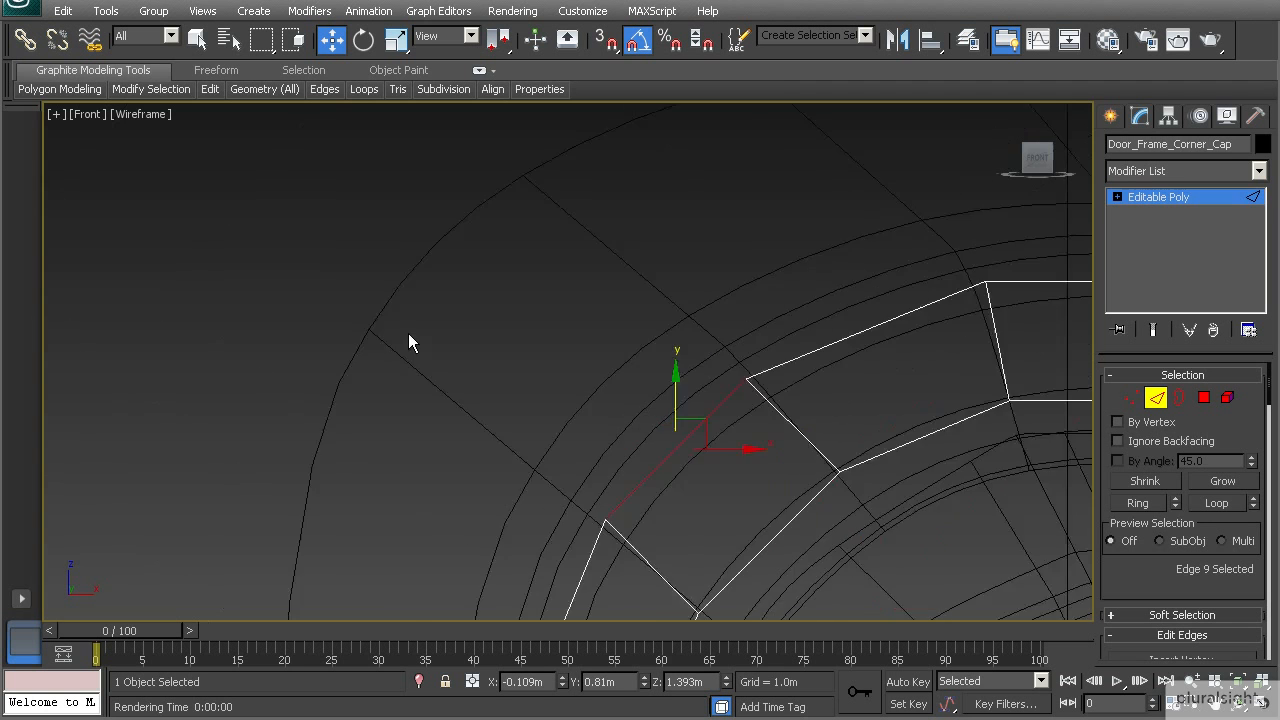
scroll(507, 312, up, 3)
middle_drag(507, 312, 419, 272)
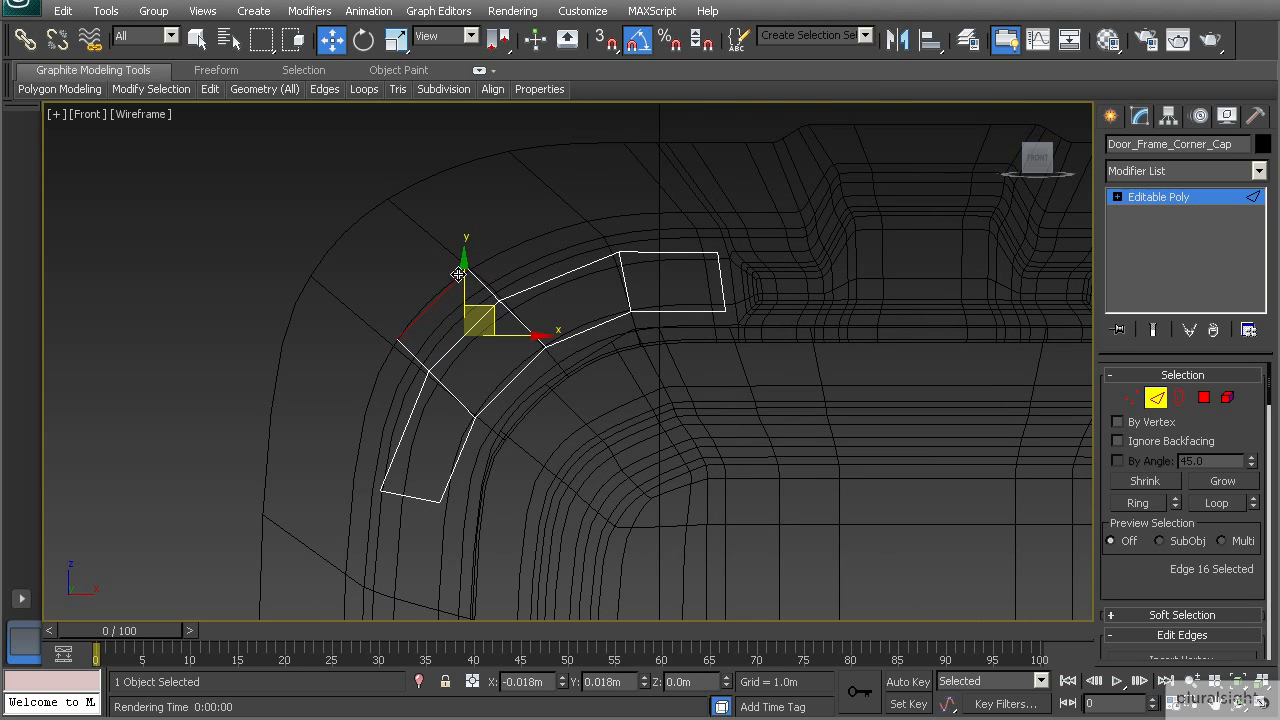
drag(458, 274, 470, 309)
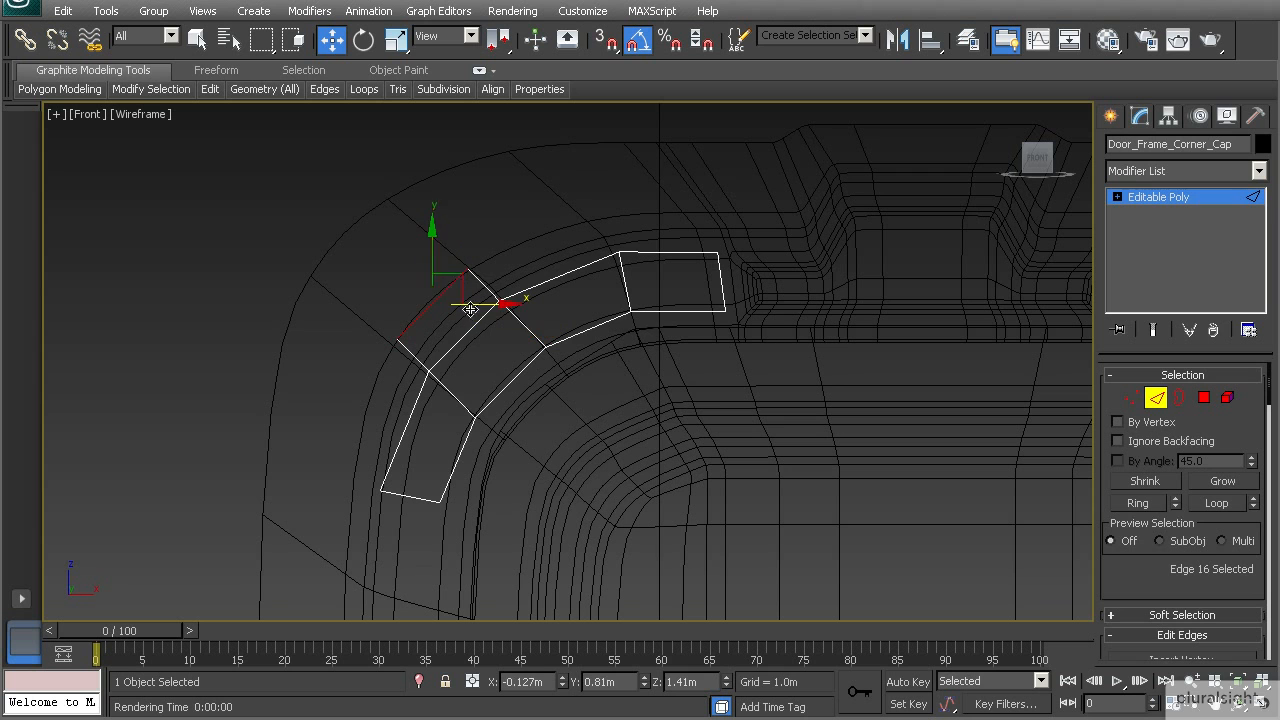
- Extend the corner cap's top edge upward and the inner edges of its second and lowest polygons inward as new flaps
click(653, 256)
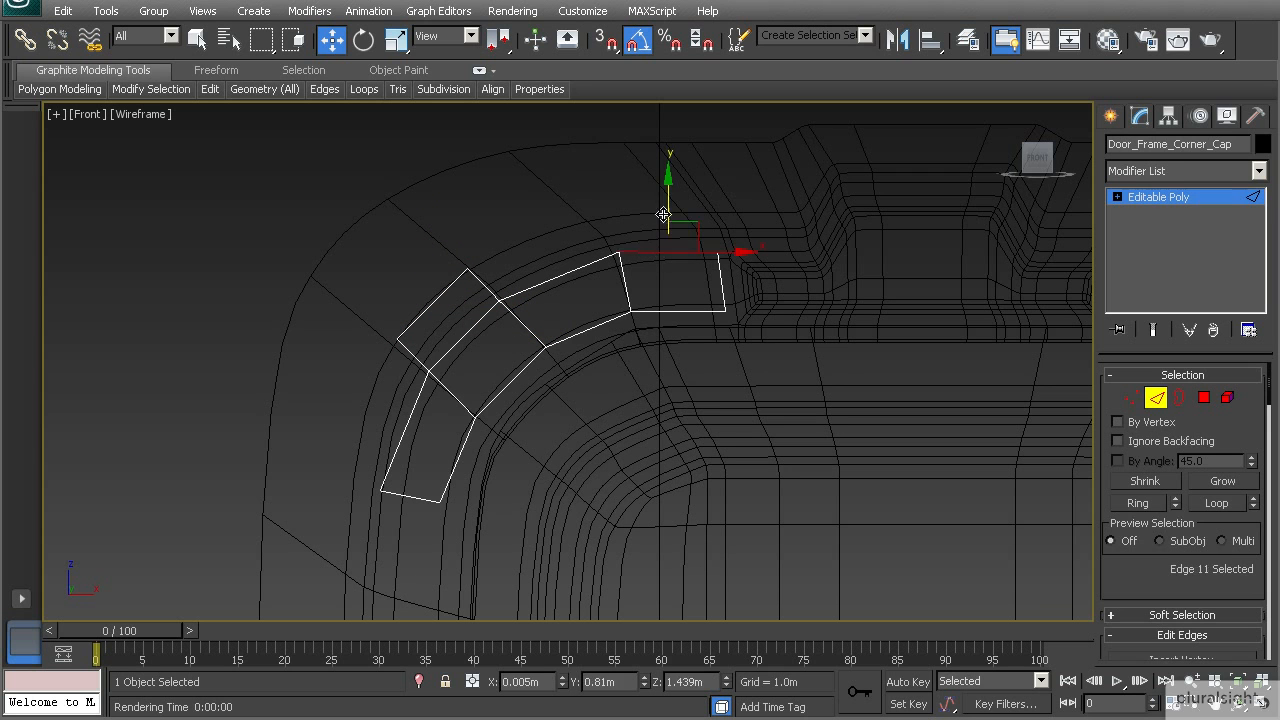
click(582, 335)
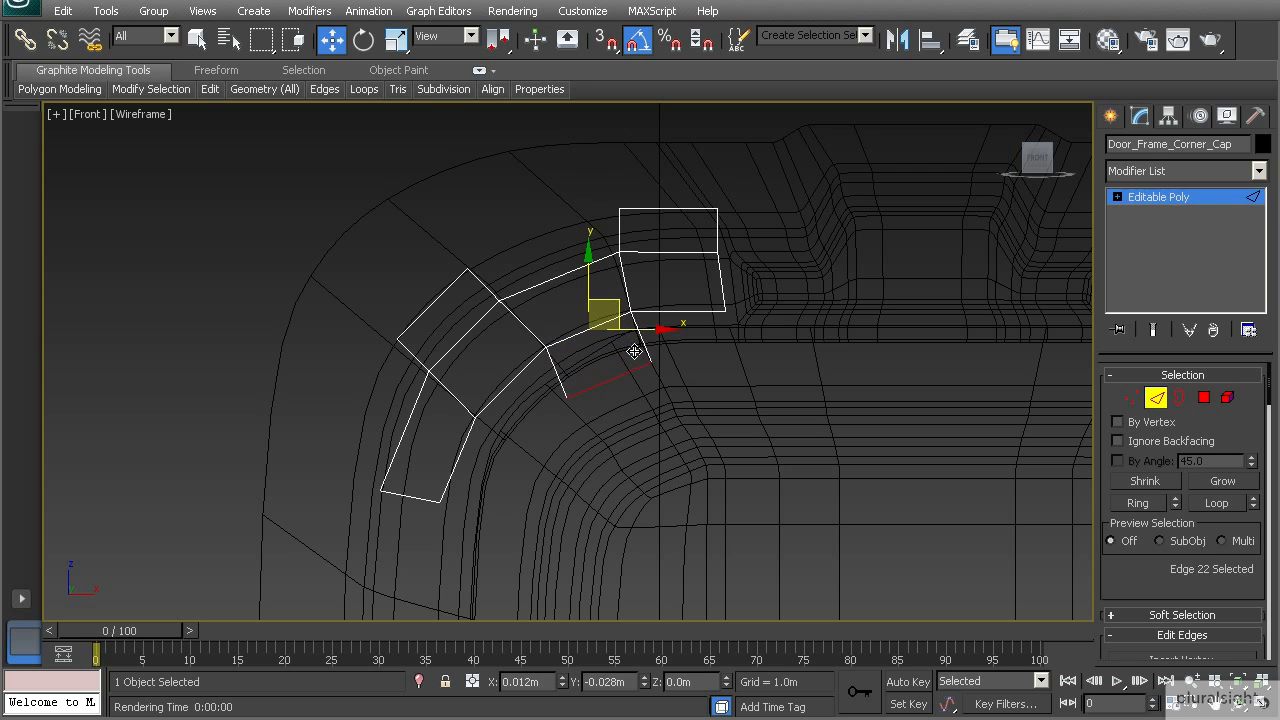
click(461, 451)
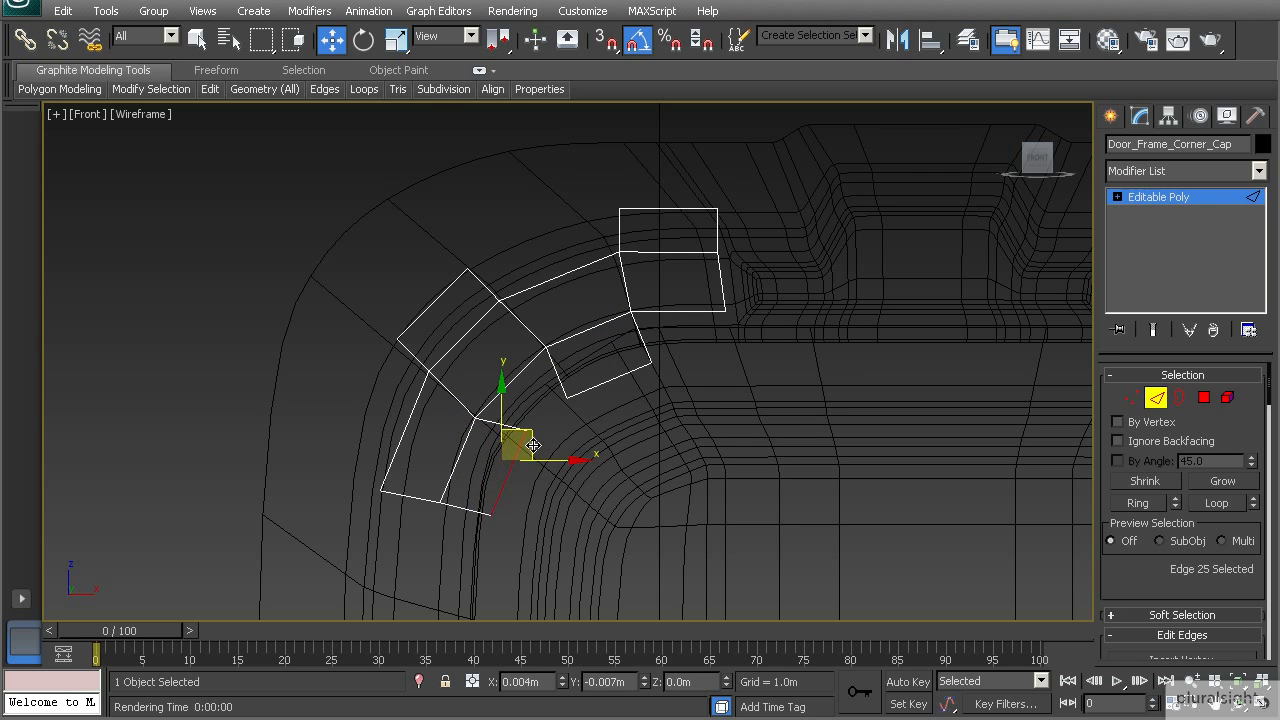
- In the Perspective view, move the two outer flap edges of the corner cap back along Y so they wrap the door frame
key(p)
alt+middle_drag(540, 389, 578, 395)
click(530, 355)
alt+middle_drag(528, 352, 450, 347)
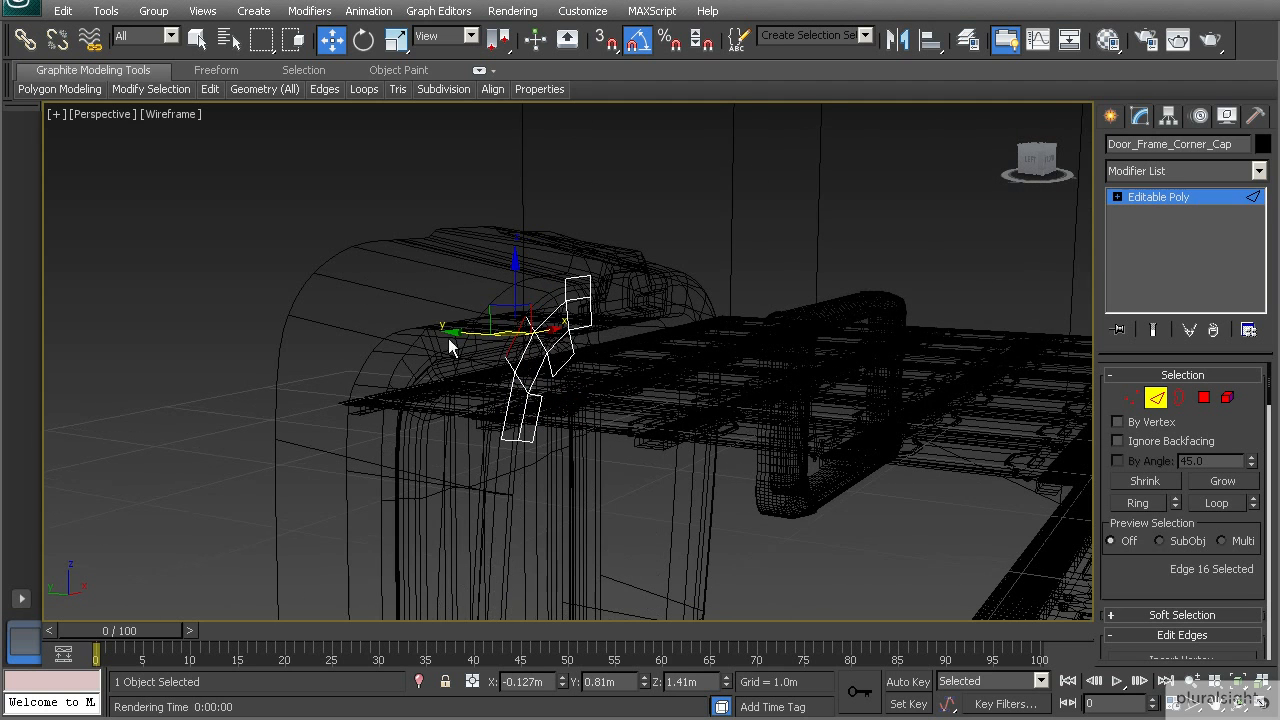
click(569, 285)
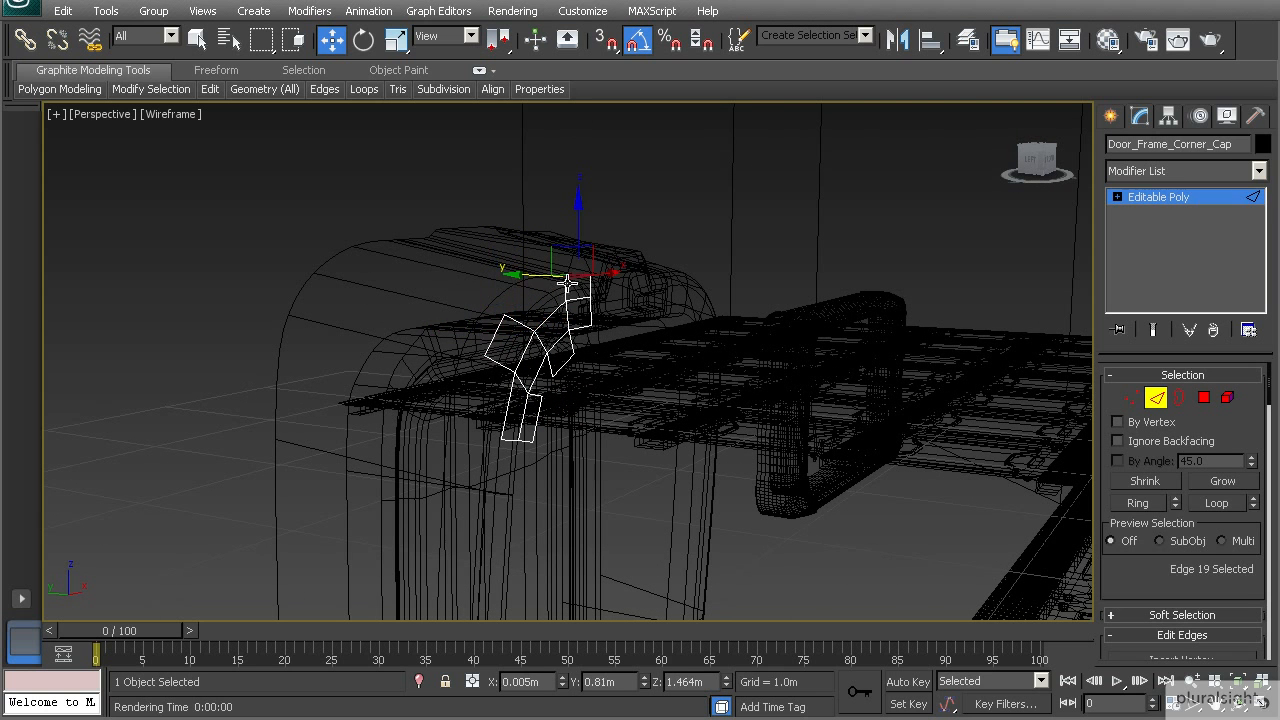
ctrl+click(516, 336)
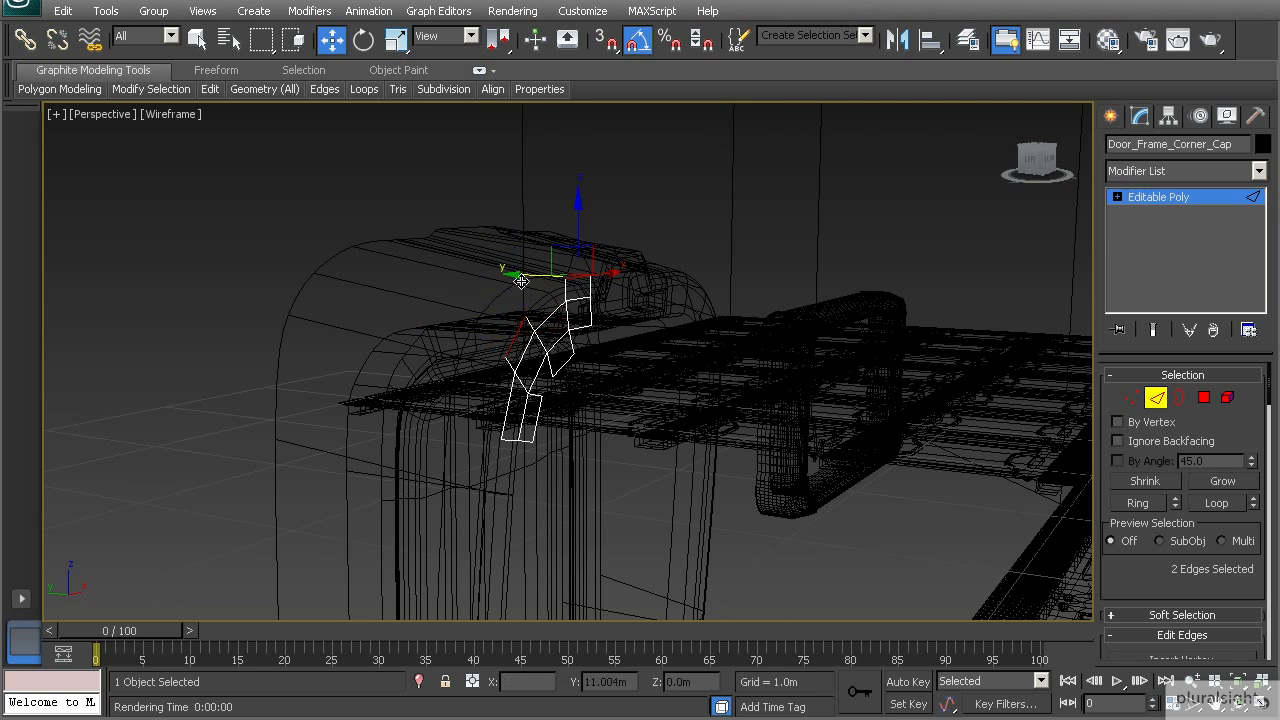
key(F3)
key(z)
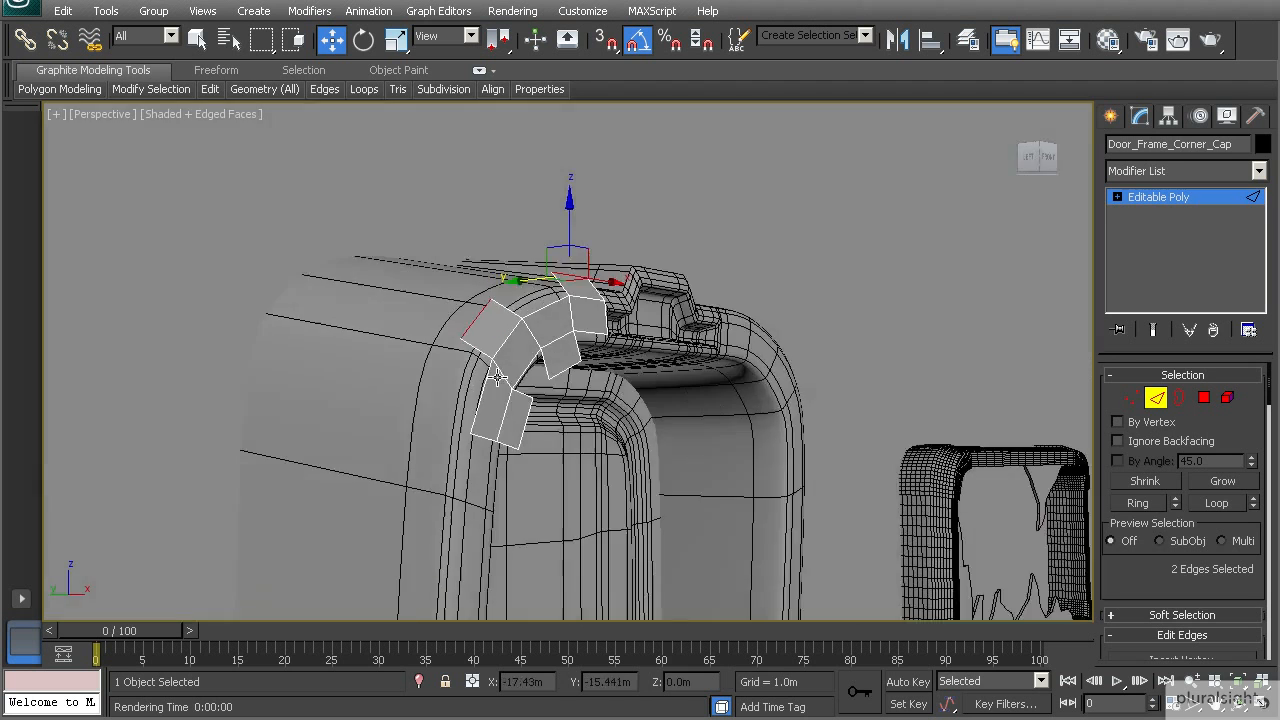
- Move the corner cap's two inner flap edges back into the door frame's opening
click(576, 351)
ctrl+click(511, 386)
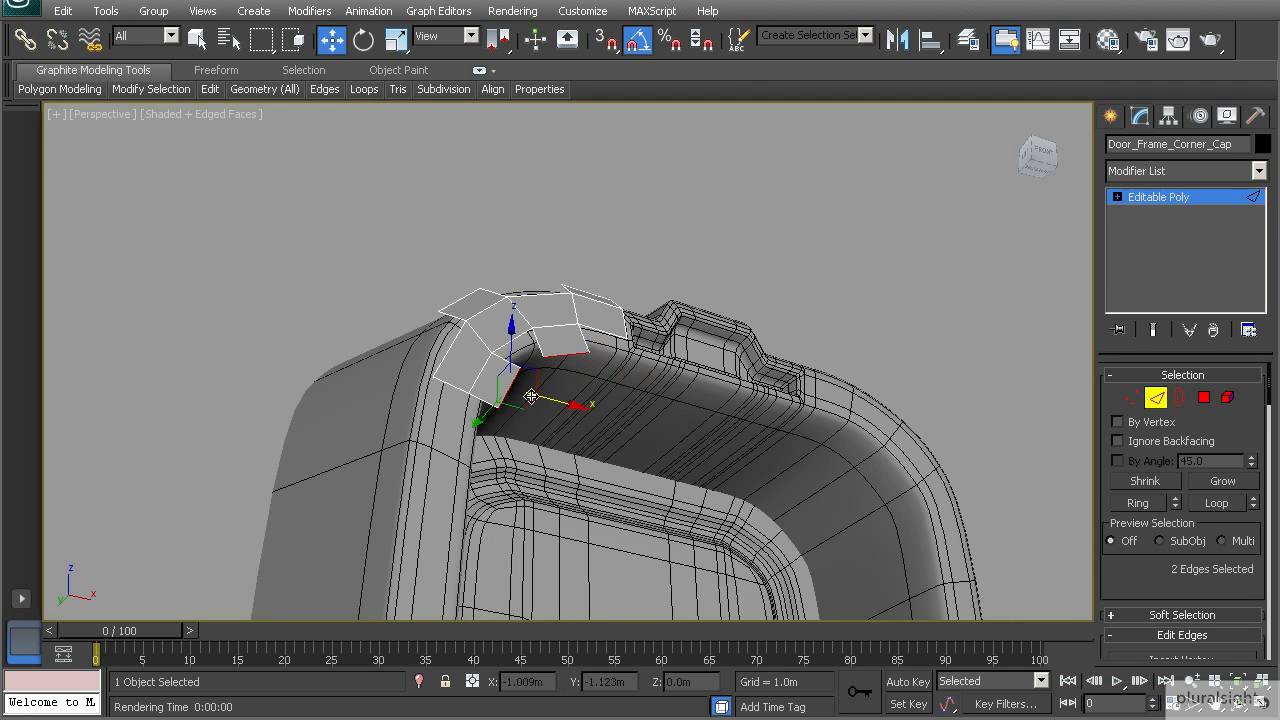
alt+middle_drag(490, 415, 678, 293)
- Try a Shell modifier on Door_Frame_Corner_Cap to give it thickness, and remove the modifier again
click(1258, 171)
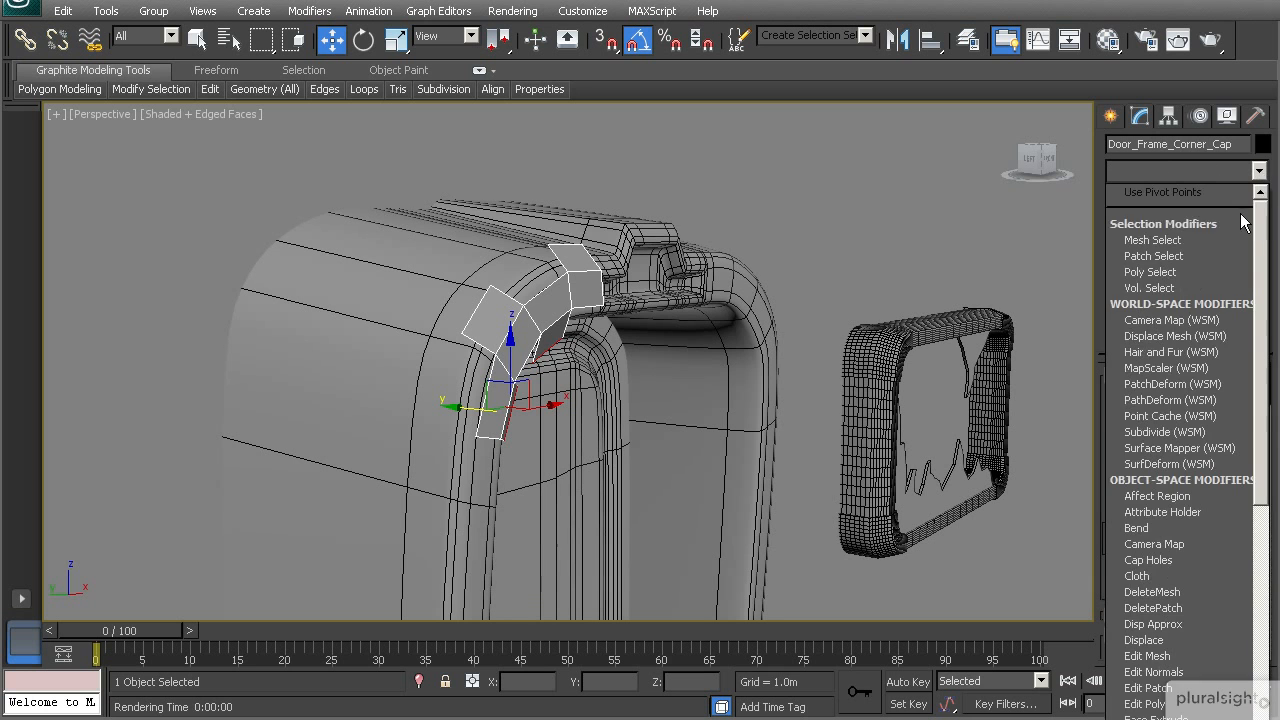
drag(1264, 230, 1264, 280)
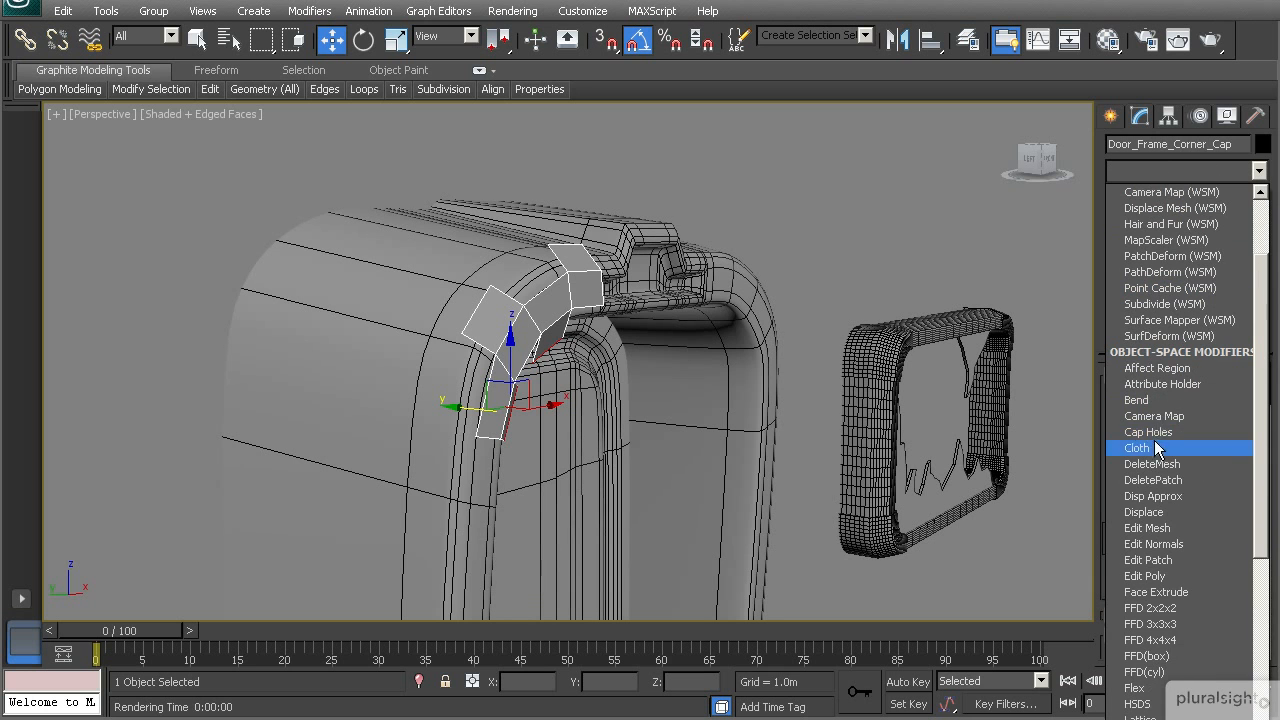
scroll(1175, 630, down, 15)
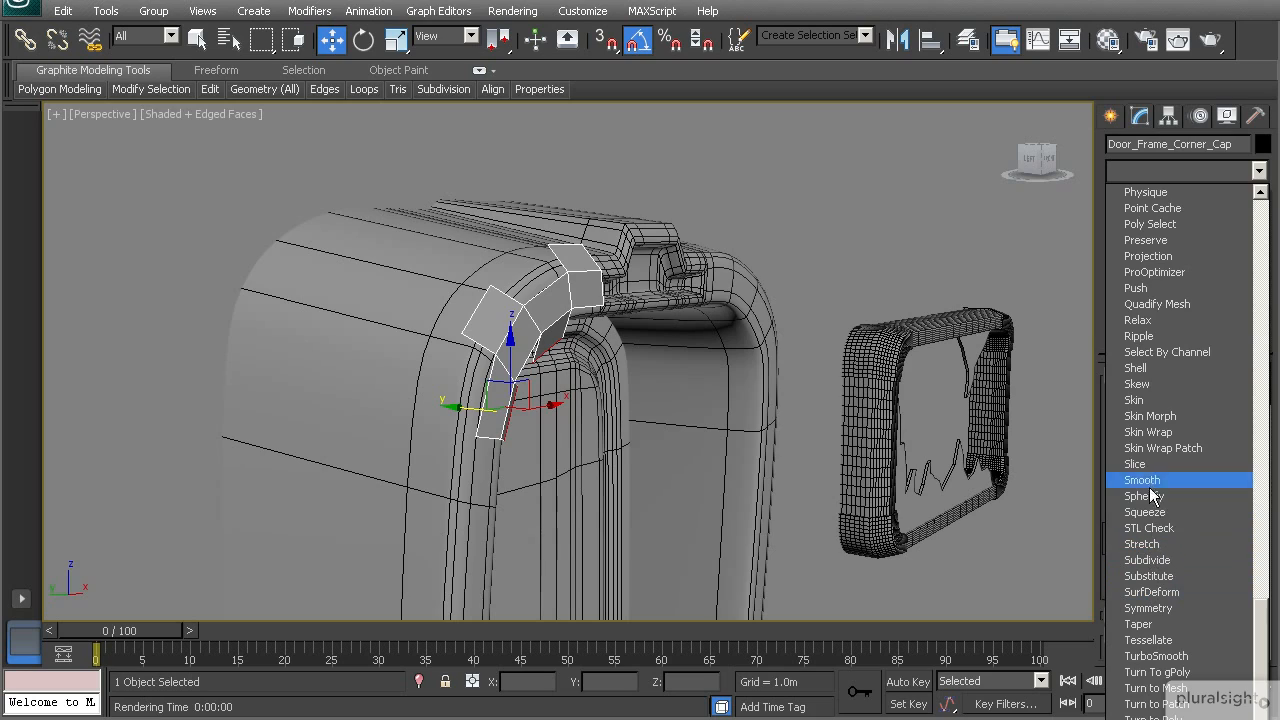
click(1136, 368)
alt+middle_drag(640, 400, 594, 346)
alt+middle_drag(510, 361, 567, 351)
alt+middle_drag(535, 307, 570, 304)
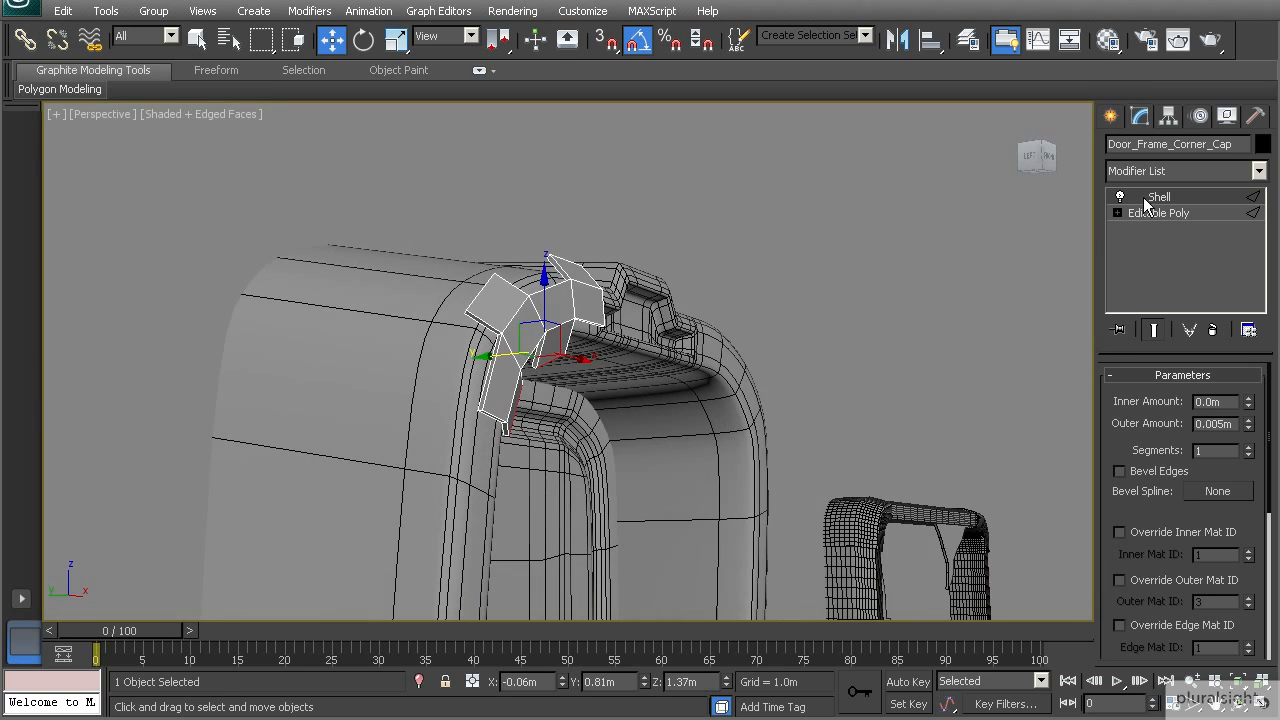
alt+middle_drag(657, 347, 690, 345)
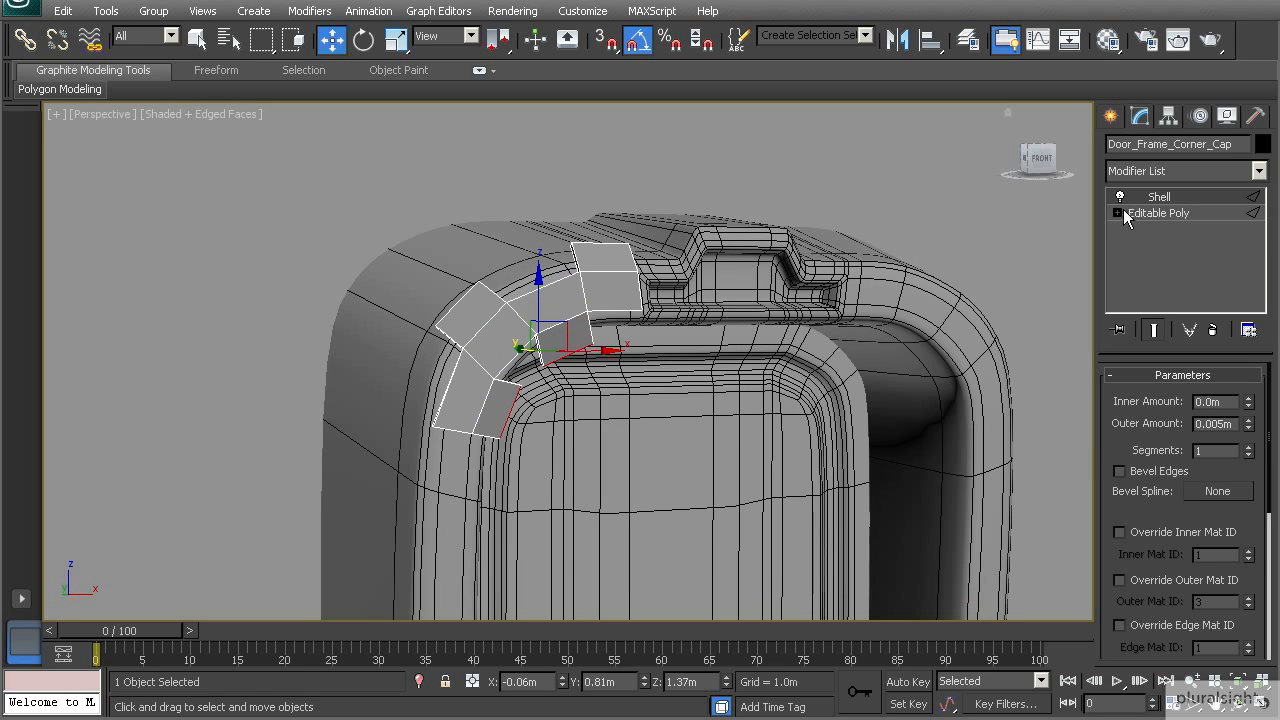
right_click(1150, 203)
click(1160, 222)
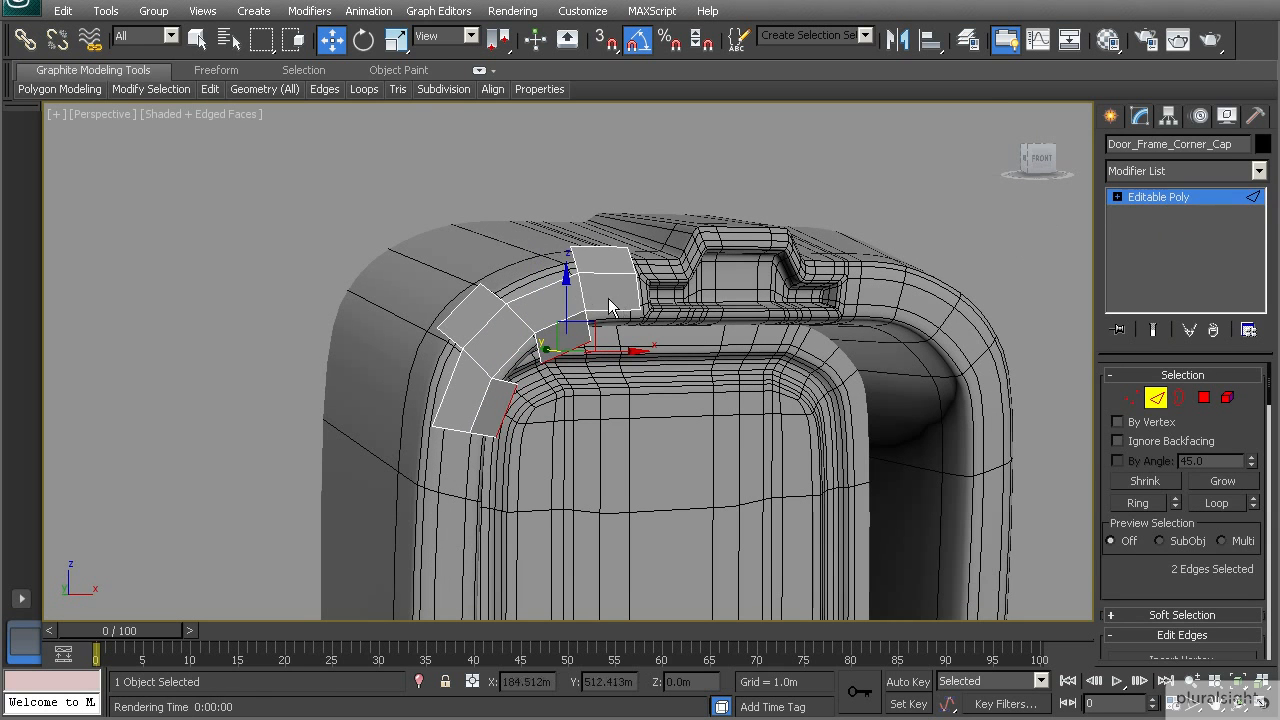
- Delete the corner cap's two inner flaps, leave edge editing and clear the object selection
click(716, 370)
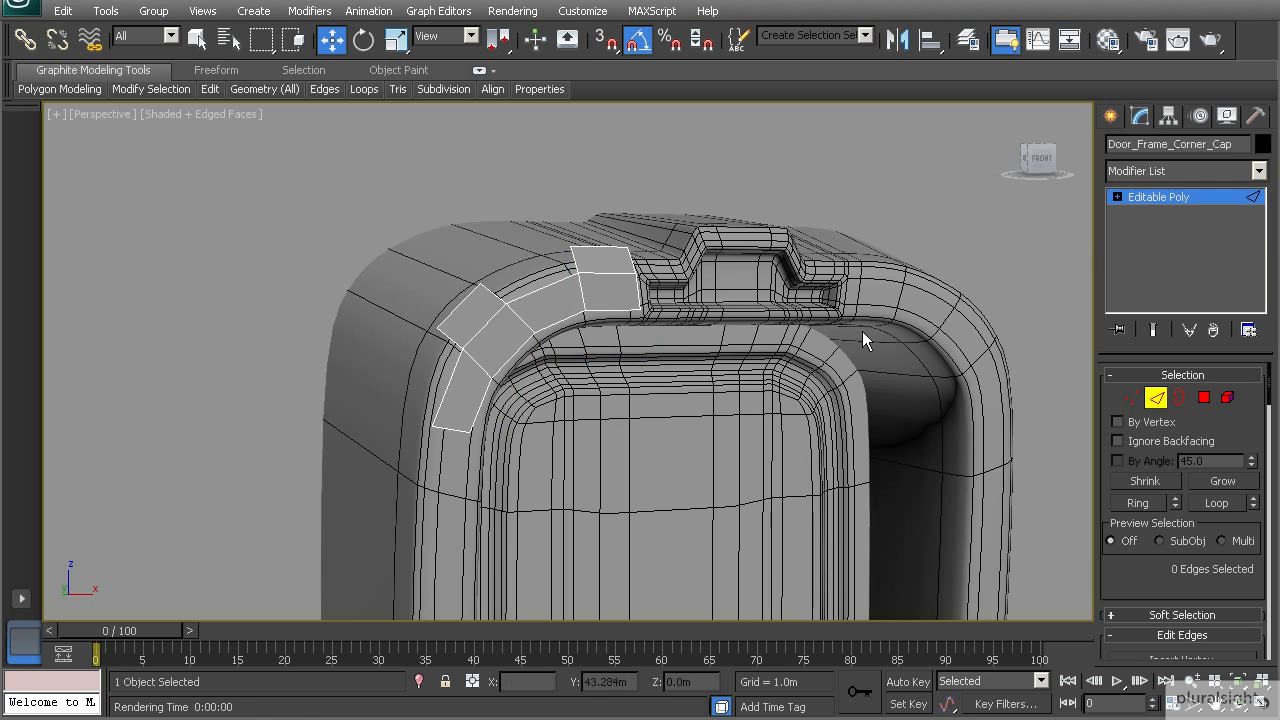
click(1161, 196)
click(1009, 282)
scroll(590, 424, down, 3)
alt+middle_drag(586, 426, 663, 380)
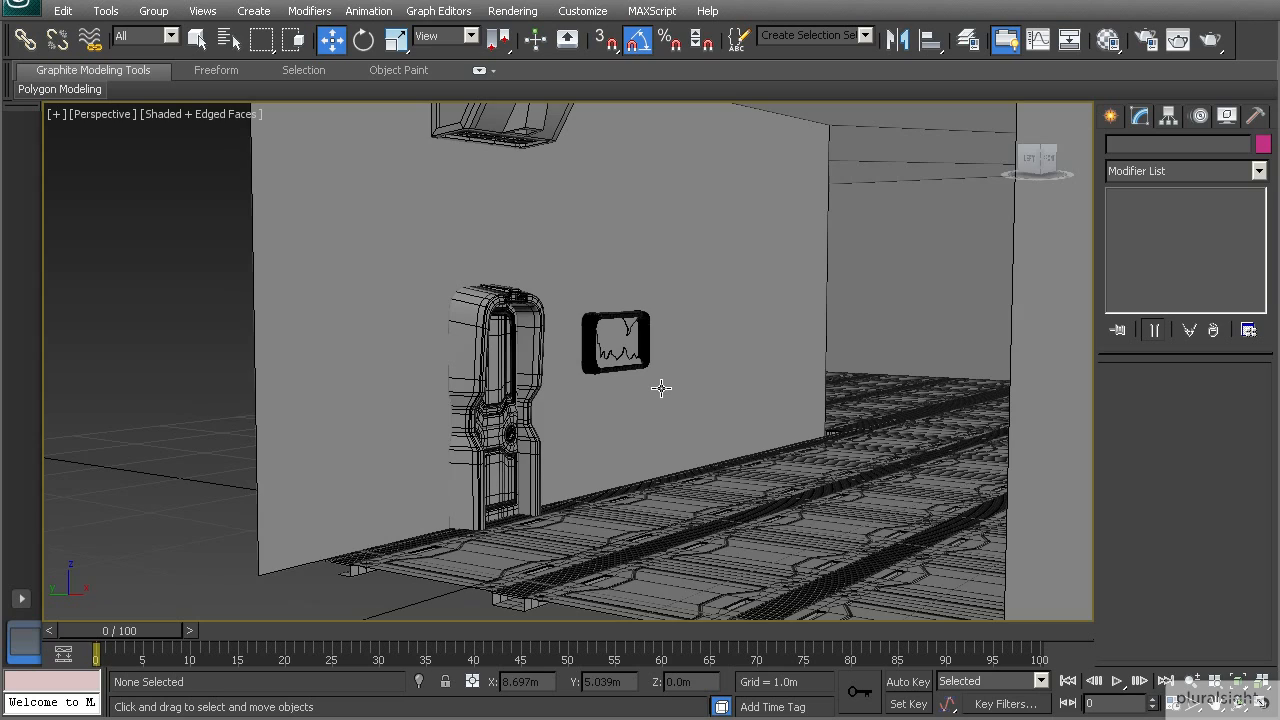
alt+middle_drag(661, 388, 597, 449)
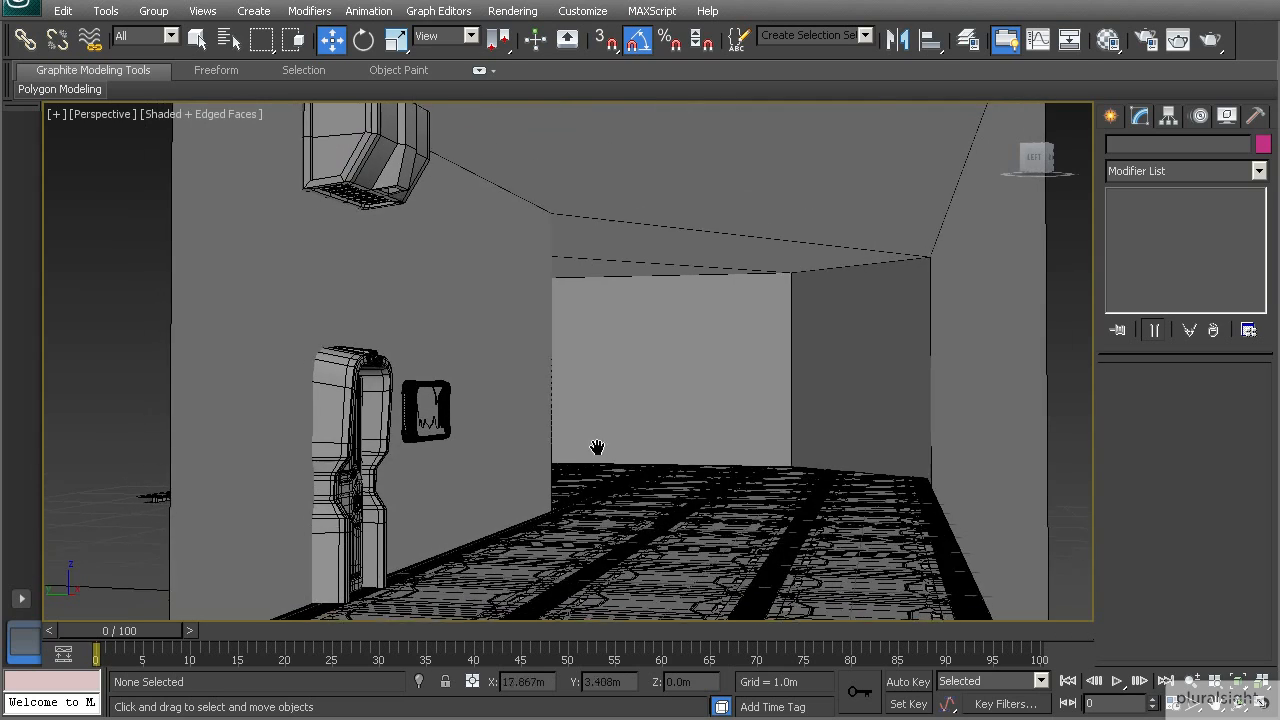
alt+middle_drag(745, 487, 691, 485)
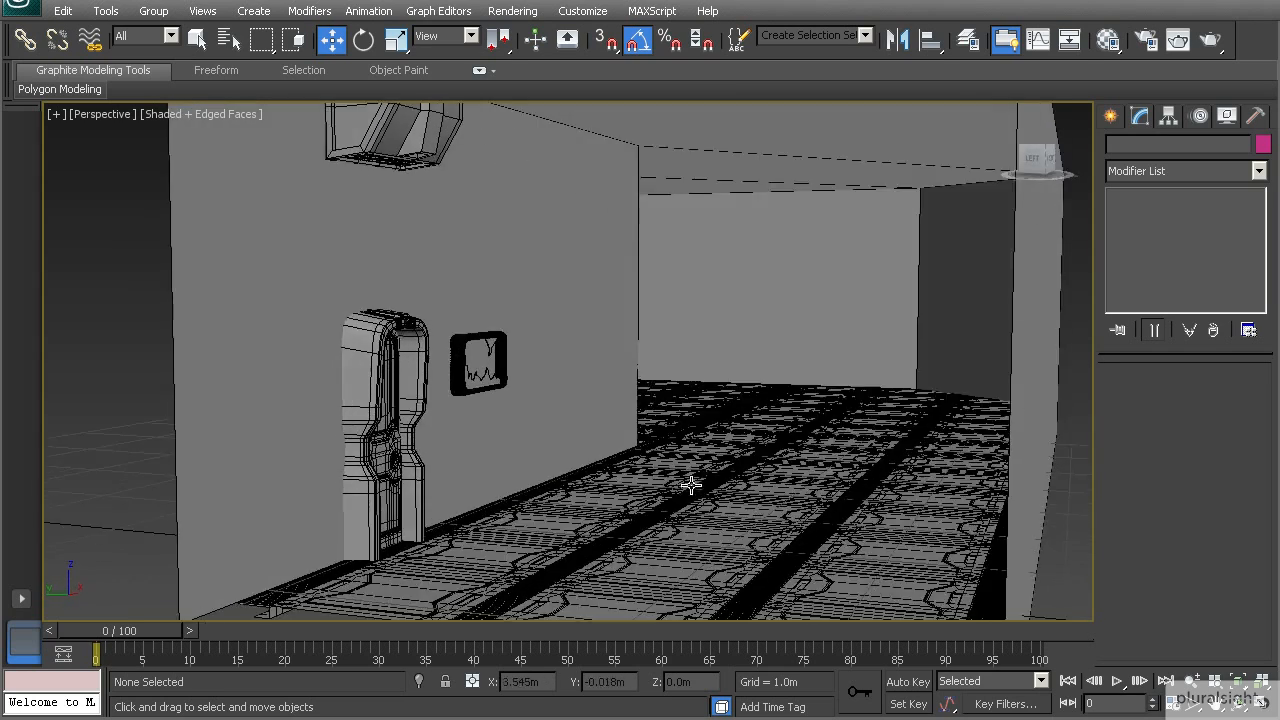